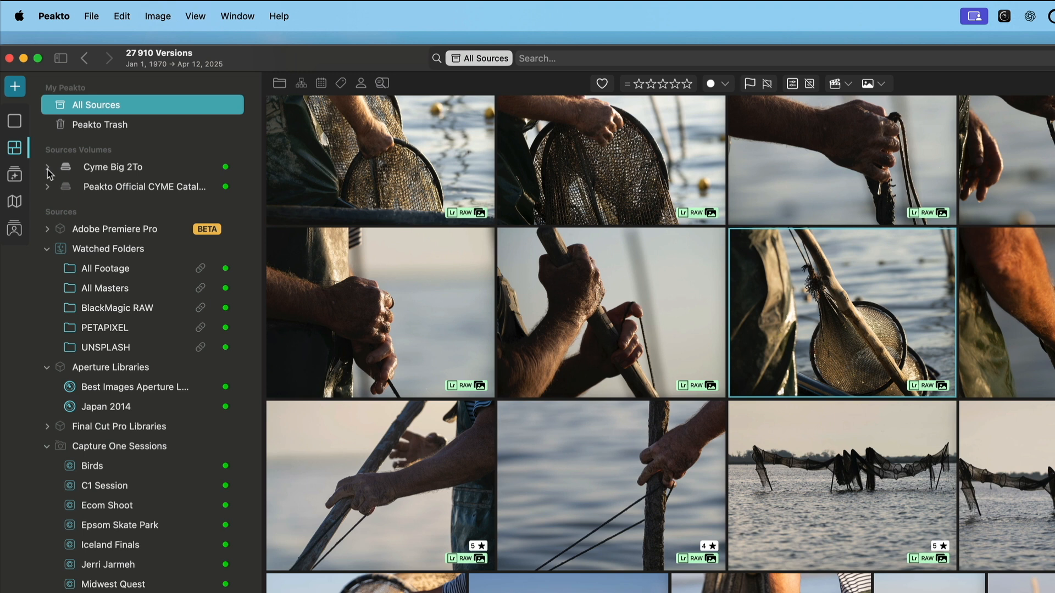
# Expand the Cyme Big 2To volume and the Peakto Official CYME Catalog, including its #REFERENCE CATALOGS and C1 folders.
pyautogui.click(48, 168)
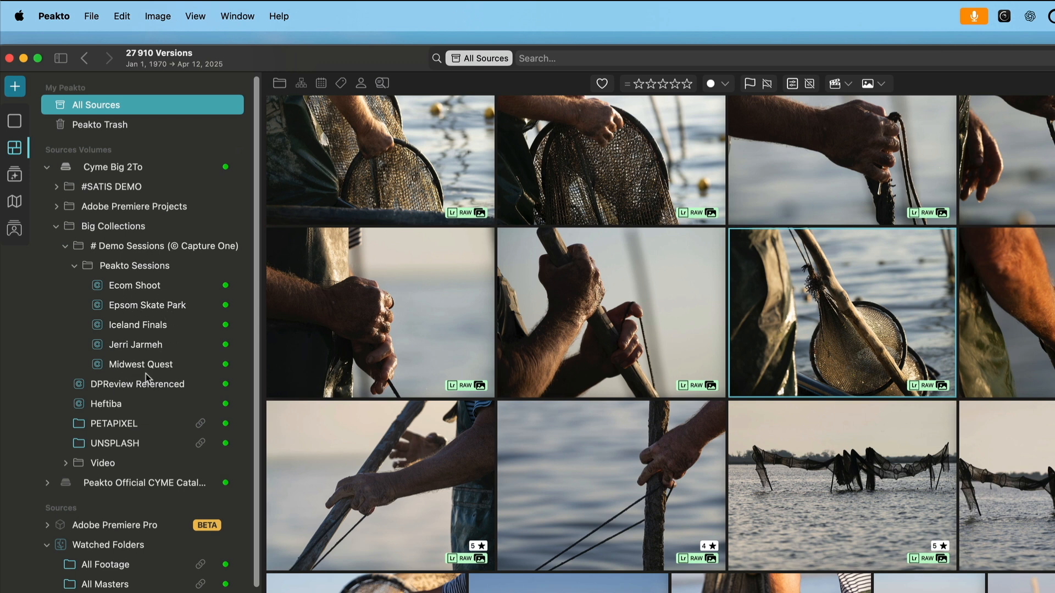
pyautogui.click(75, 266)
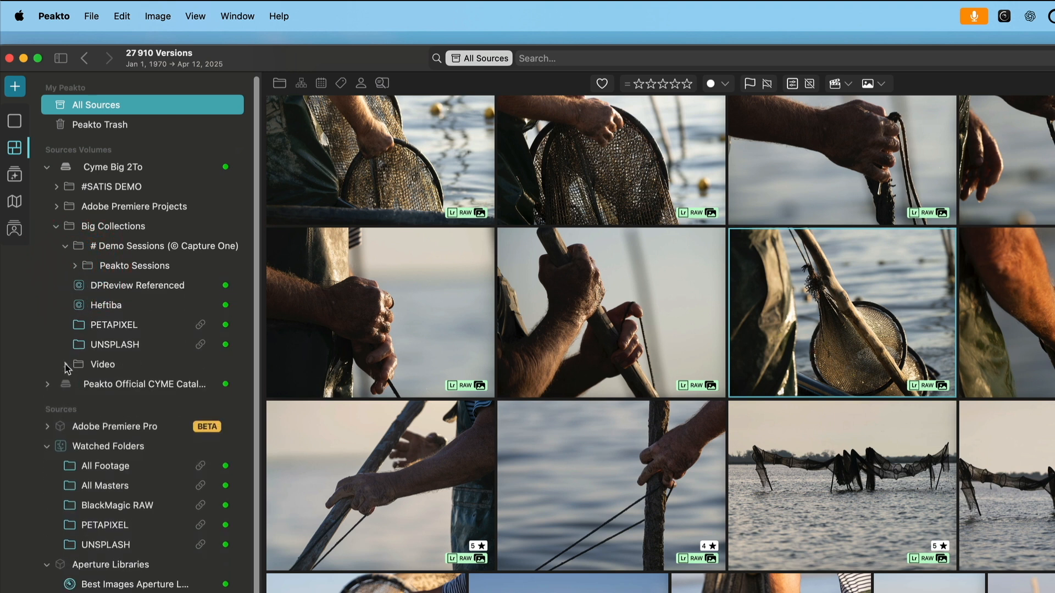
pyautogui.click(48, 386)
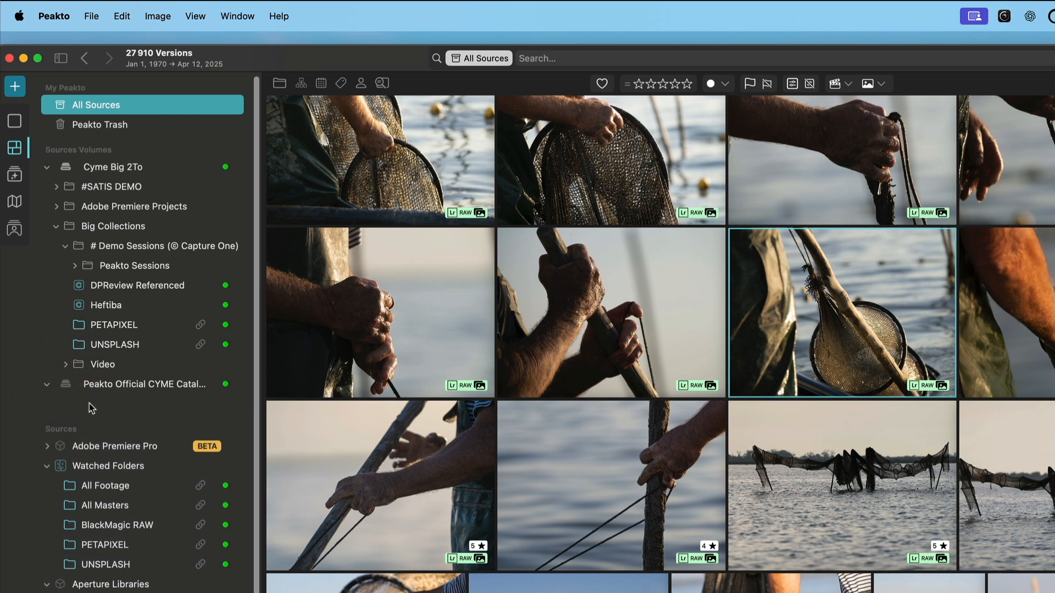
pyautogui.click(57, 403)
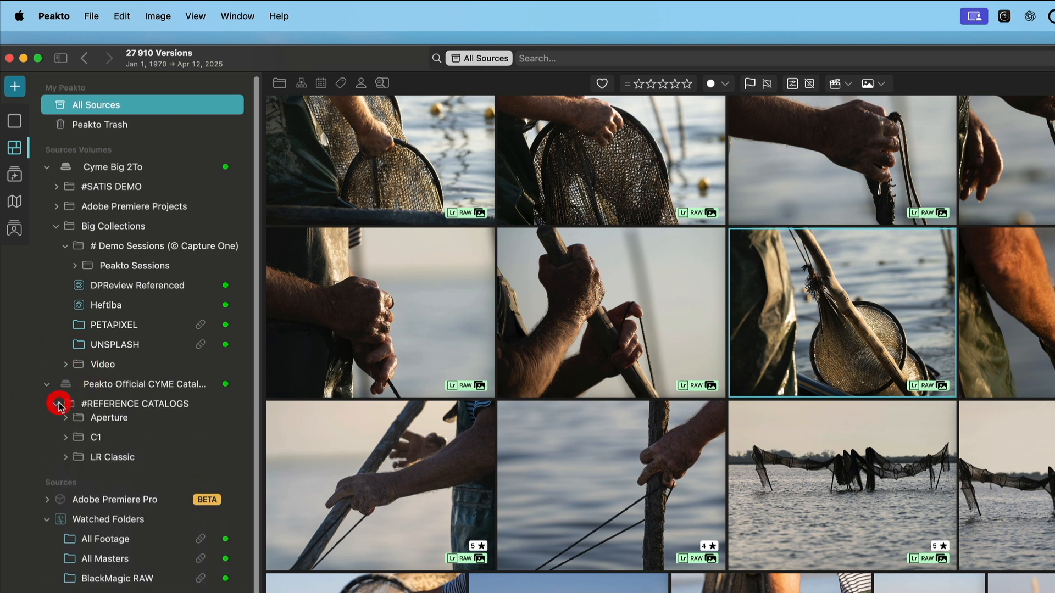
pyautogui.click(67, 445)
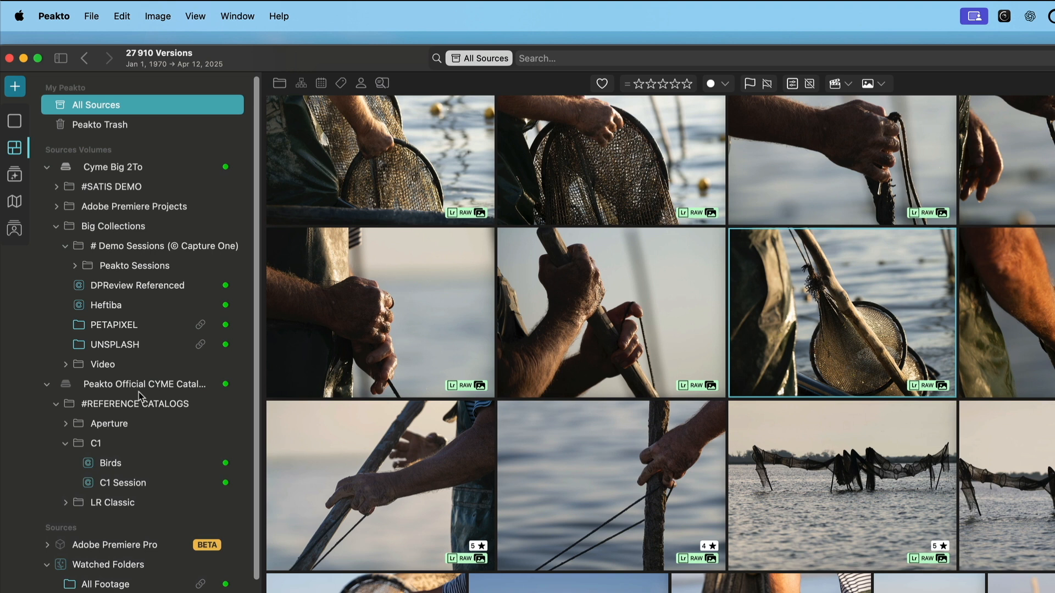
# Browse the Aperture folder, expand it, and then view the C1 folder's images.
pyautogui.click(102, 428)
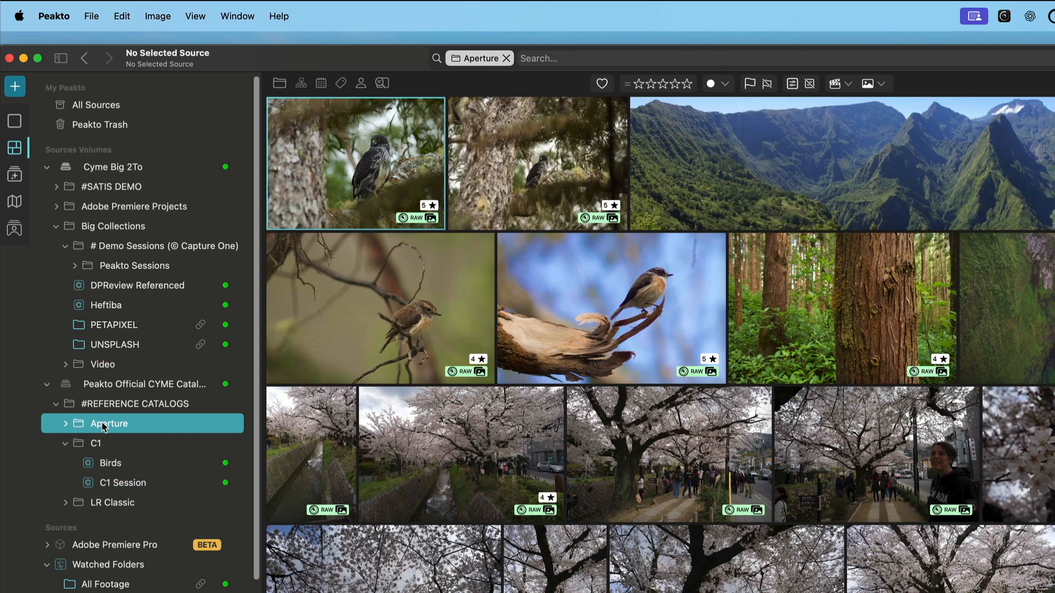
pyautogui.click(66, 425)
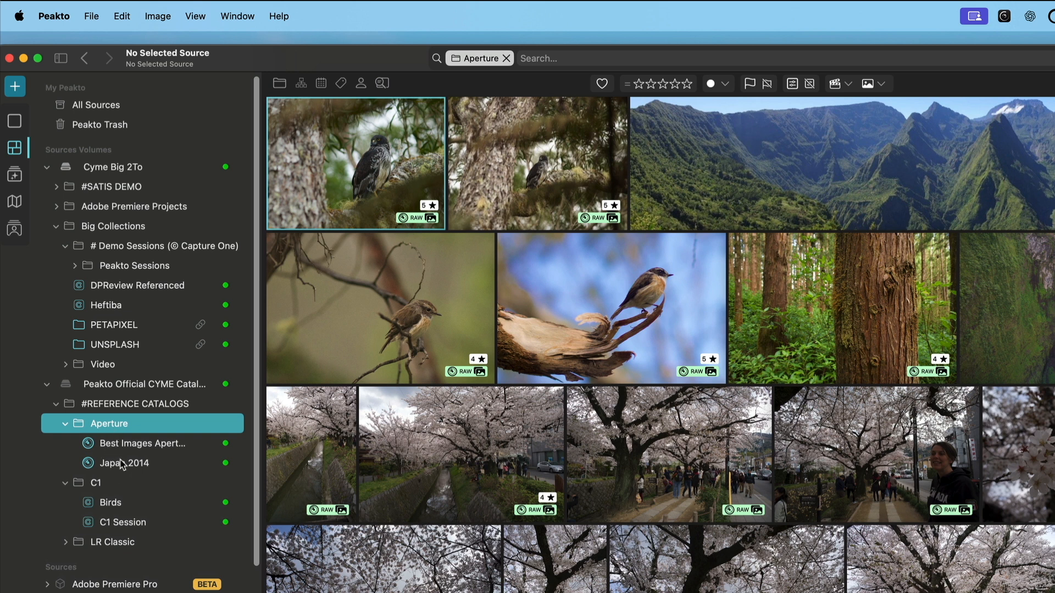
pyautogui.click(93, 485)
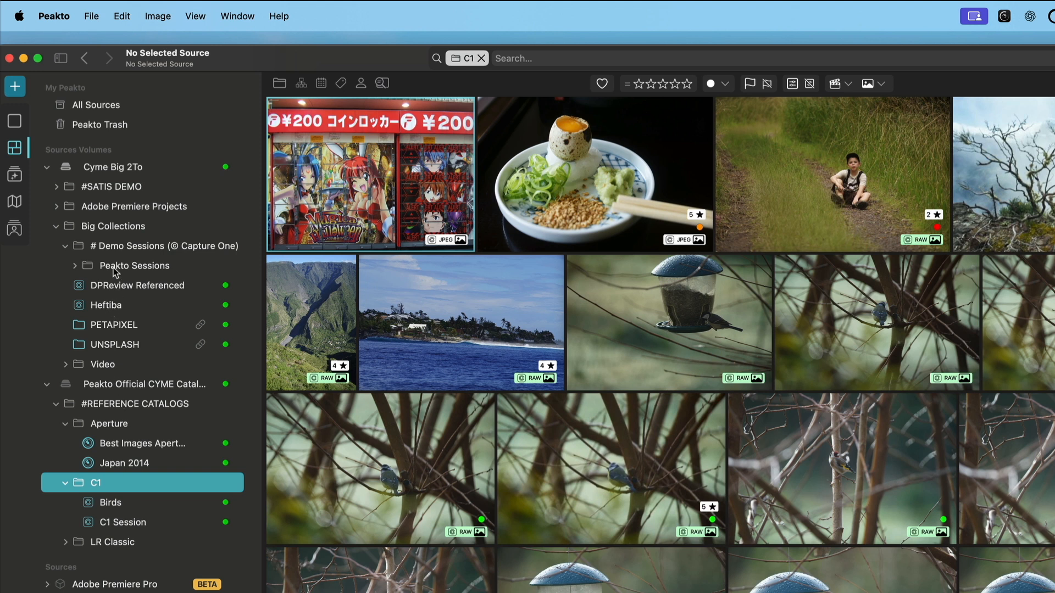
# Select and expand the Peakto Sessions folder and open its context menu.
pyautogui.click(87, 266)
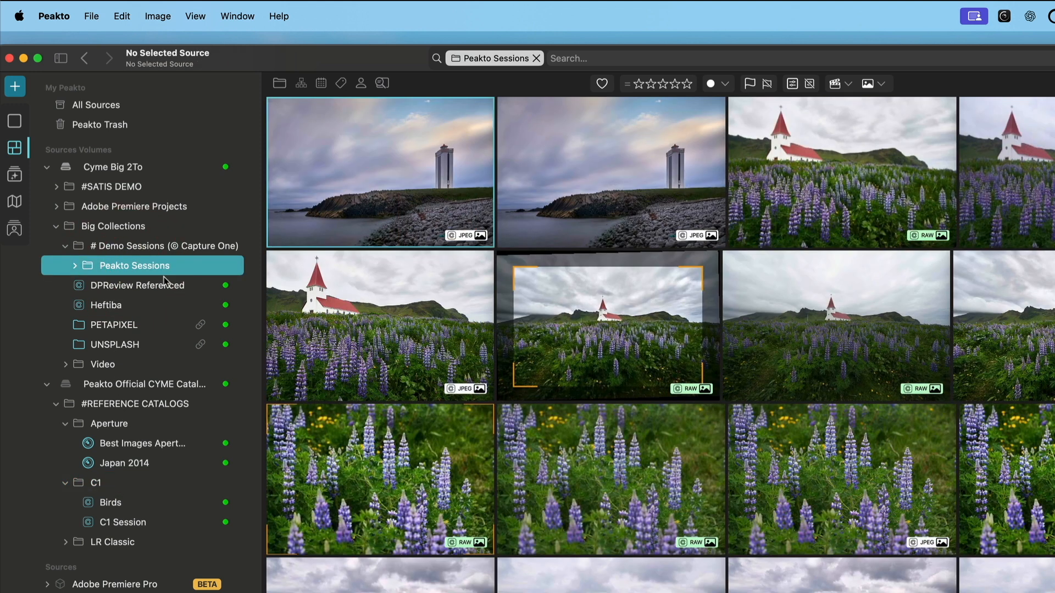
pyautogui.click(76, 266)
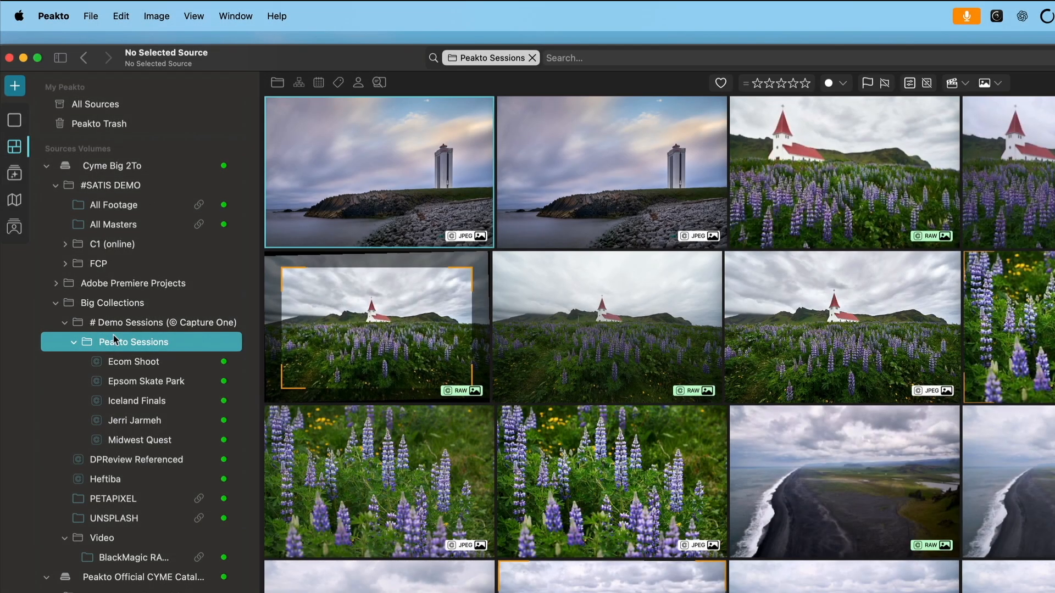
pyautogui.rightClick(143, 346)
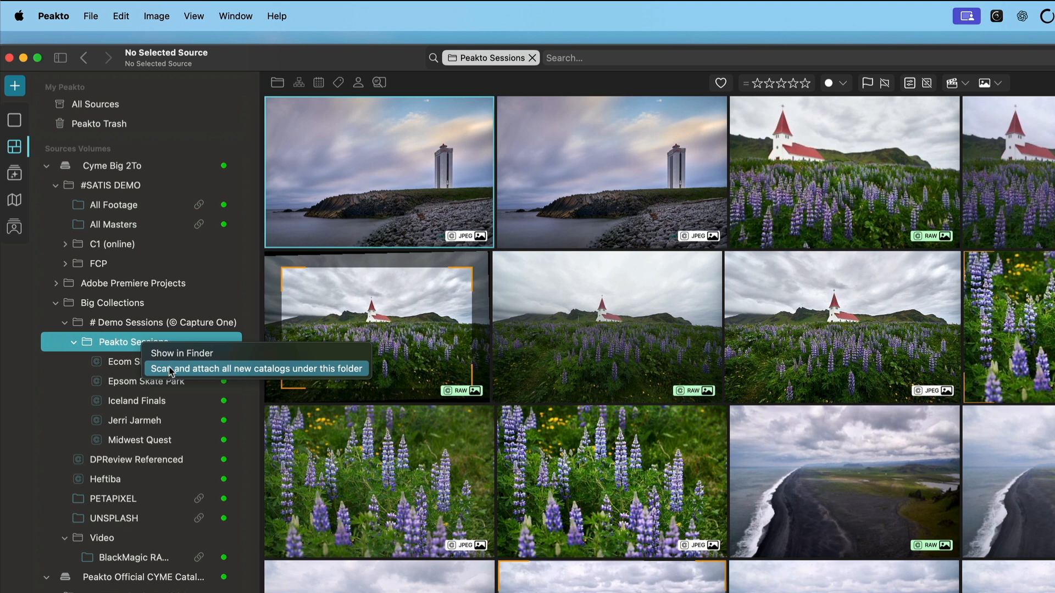
pyautogui.click(113, 342)
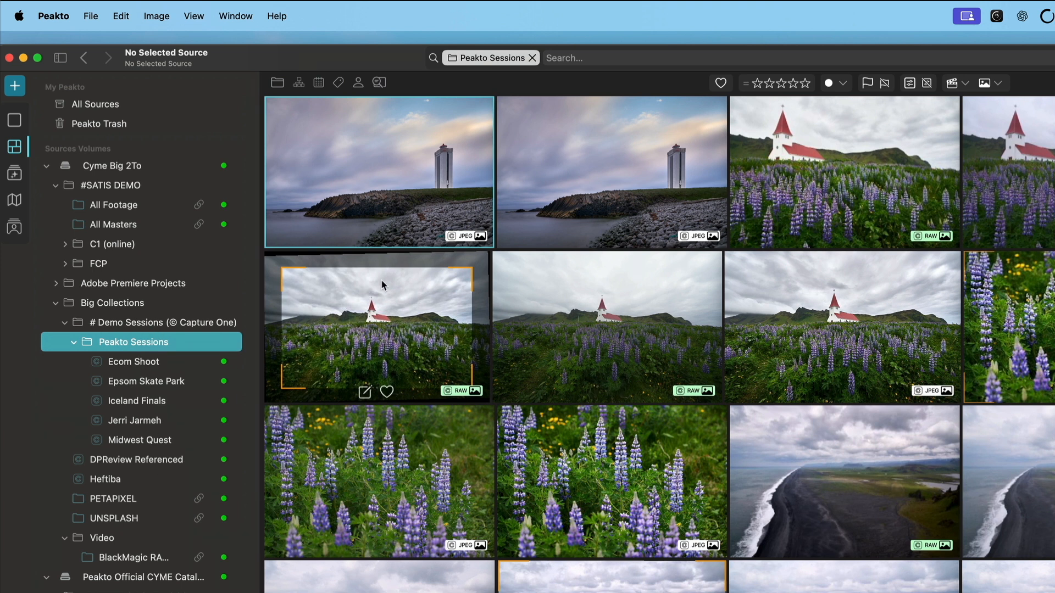
pyautogui.rightClick(167, 344)
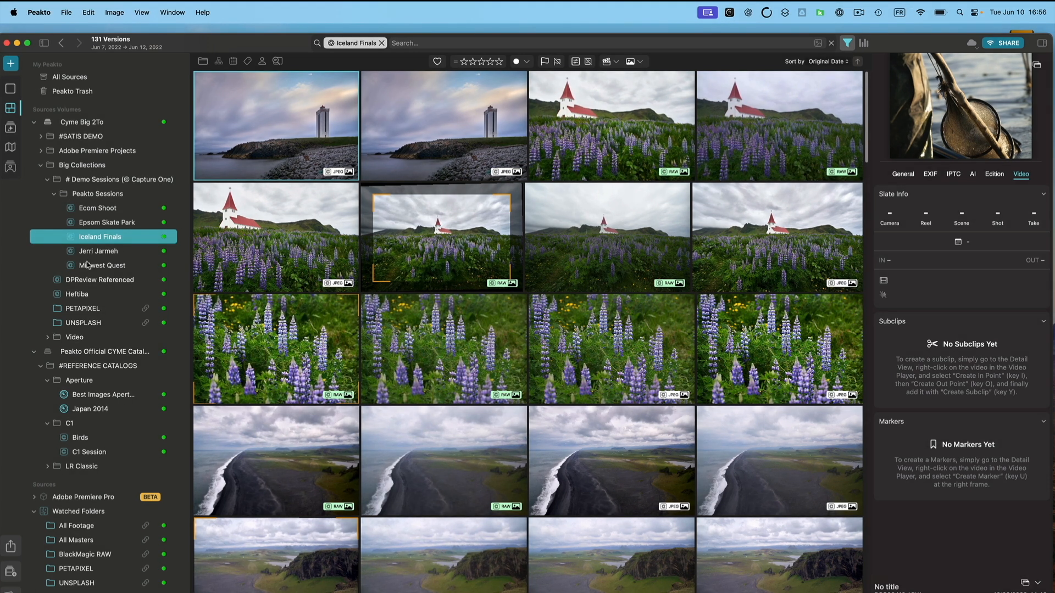
# Open the BlackMagic RAW watched folder and scroll through its video clips.
pyautogui.click(85, 554)
pyautogui.click(706, 111)
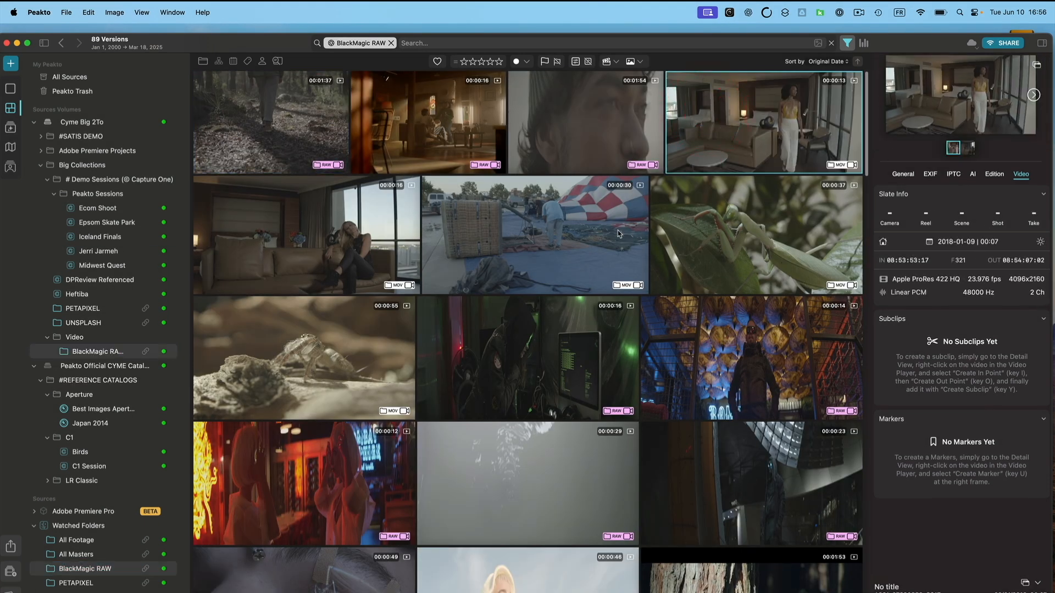
pyautogui.scroll(-4, 512, 466)
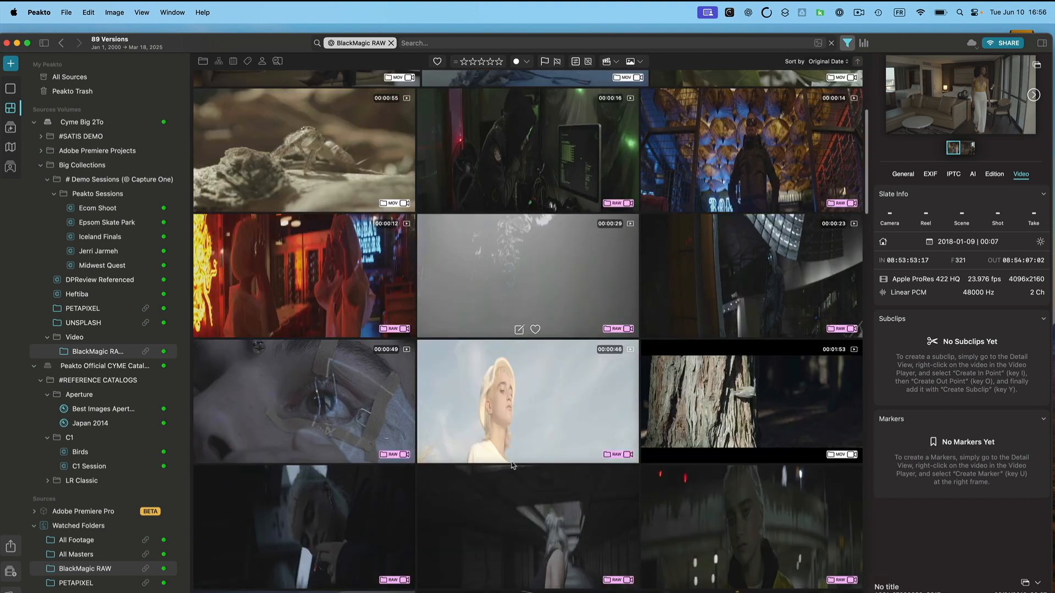
pyautogui.scroll(-10, 512, 466)
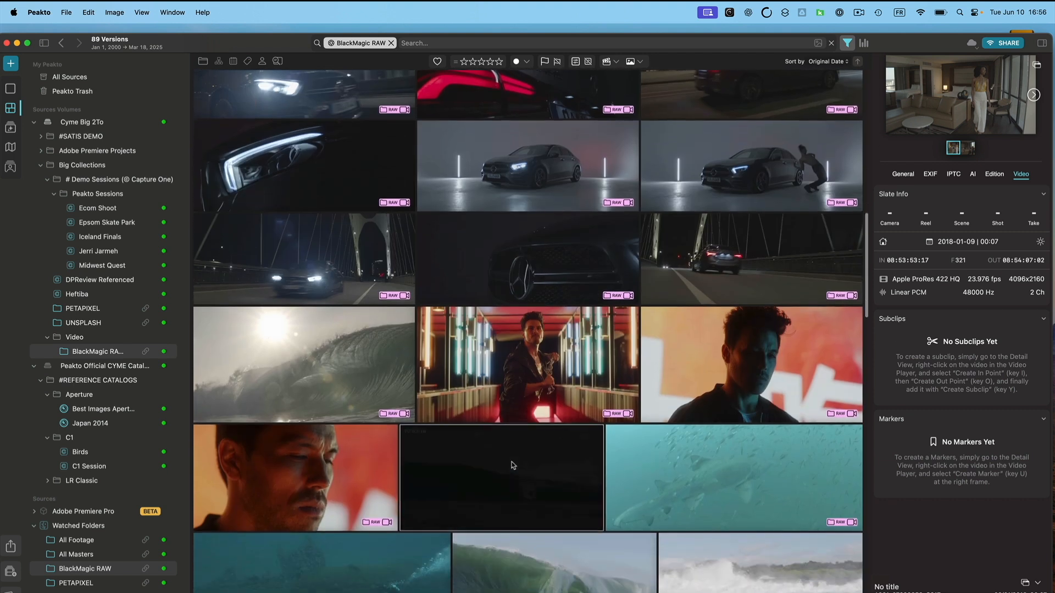
pyautogui.click(530, 378)
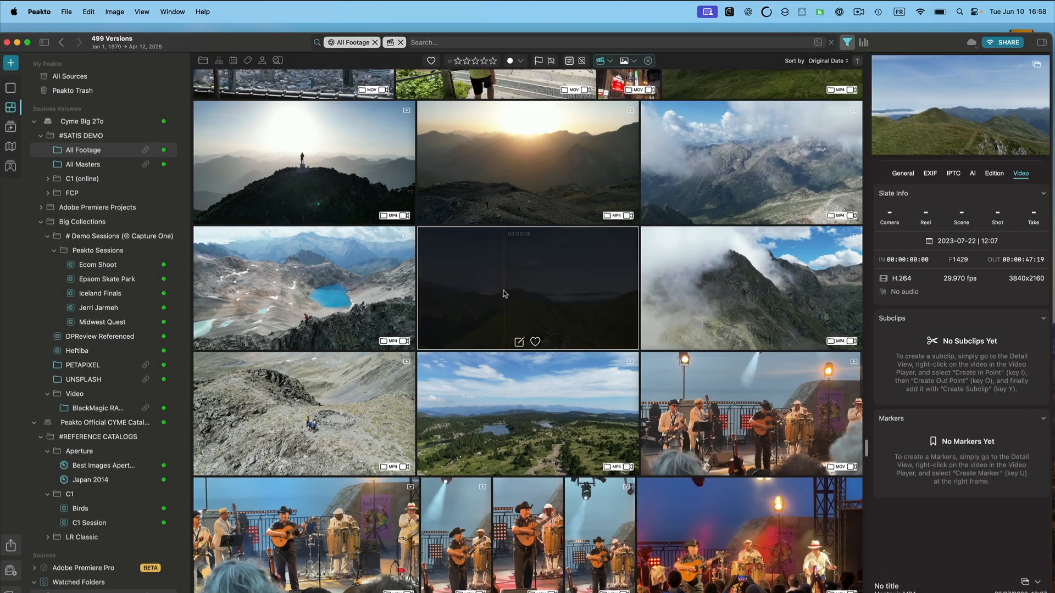
# Open the Montpuis.MP4 clip in the detail view and create a subclip from 00:00:08 to 00:00:21.
pyautogui.doubleClick(503, 295)
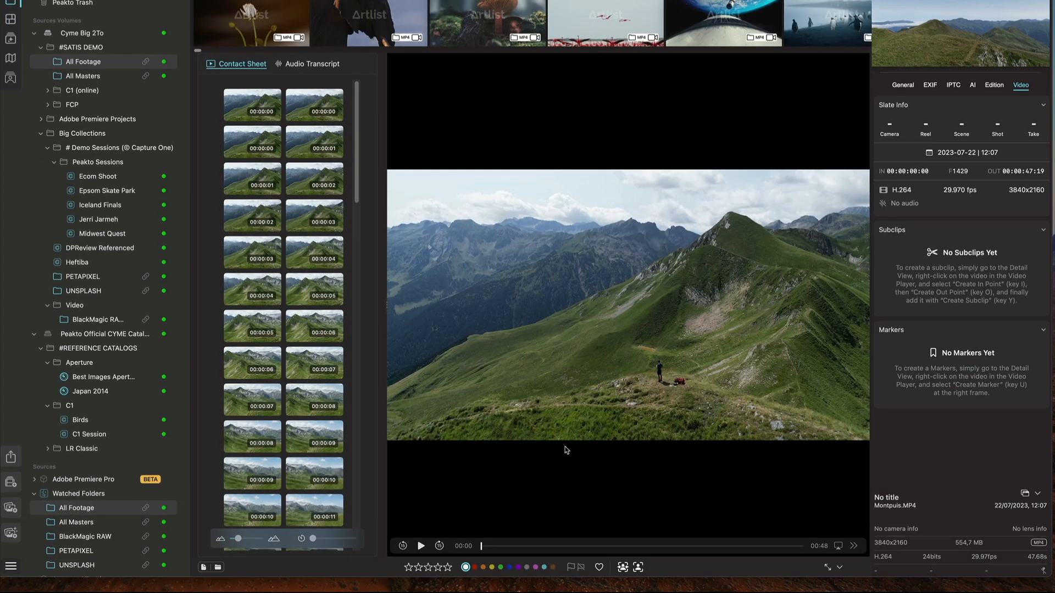
pyautogui.moveTo(483, 546); pyautogui.dragTo(542, 565)
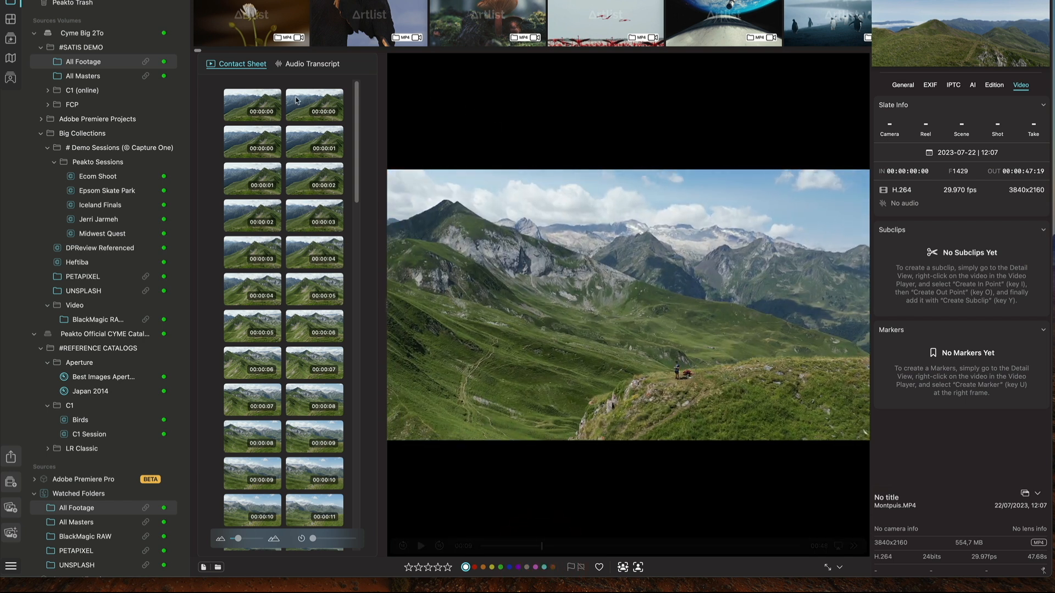
pyautogui.click(116, 0)
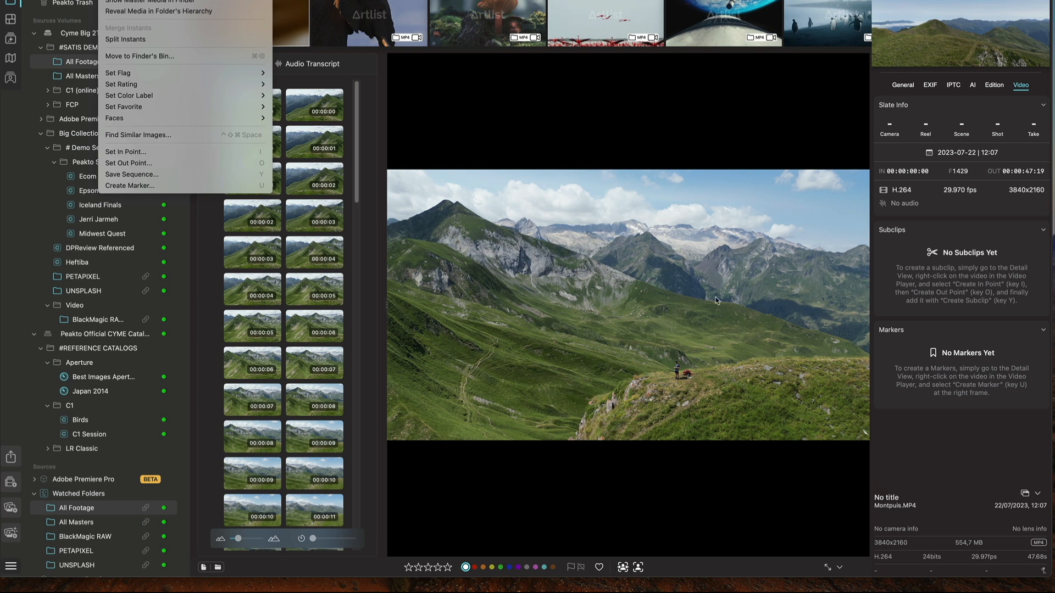
pyautogui.click(663, 359)
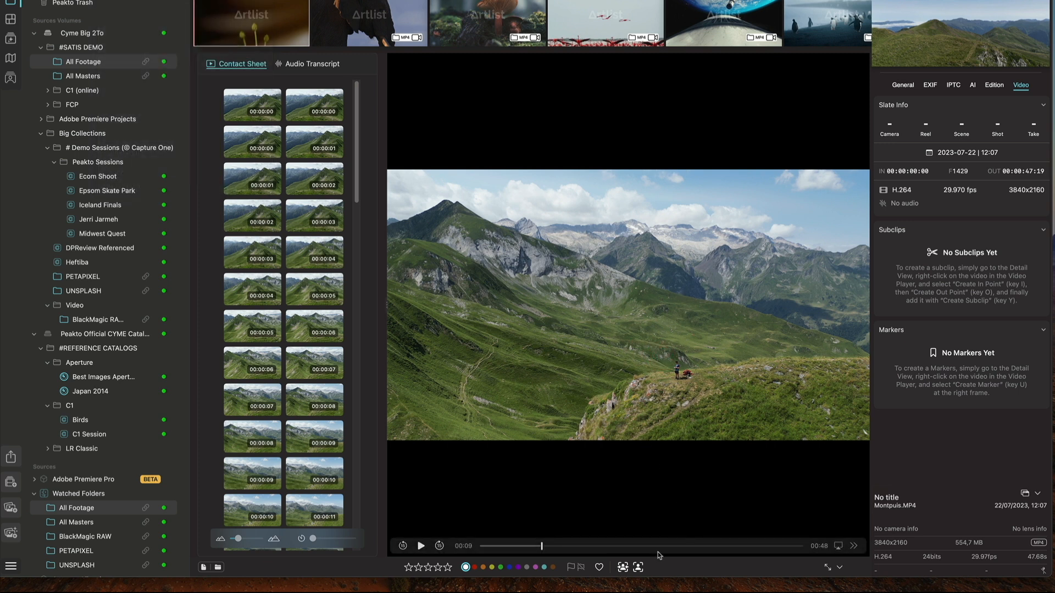
pyautogui.click(624, 547)
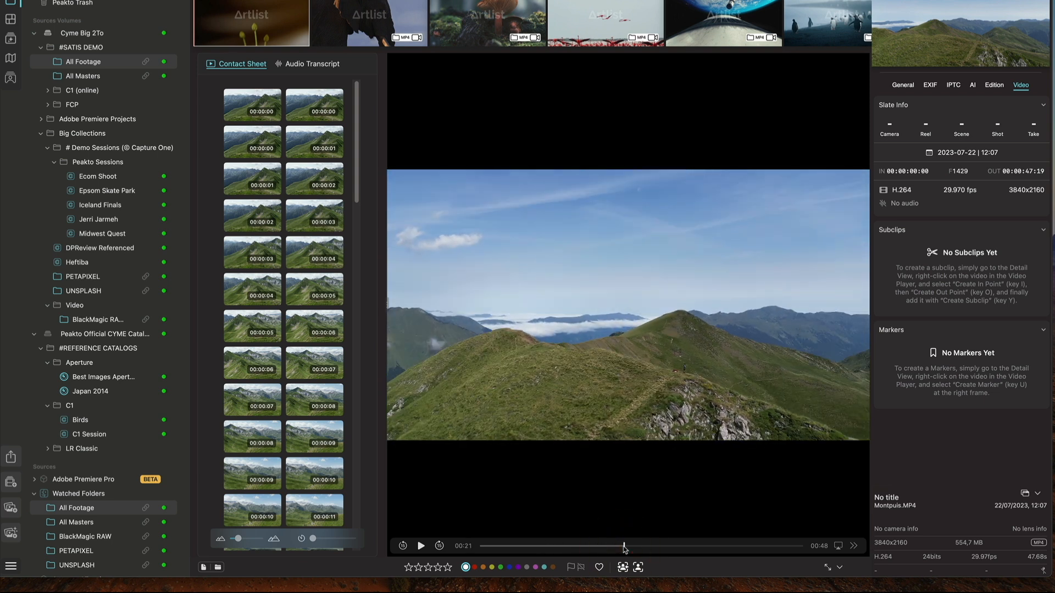
pyautogui.press('y')
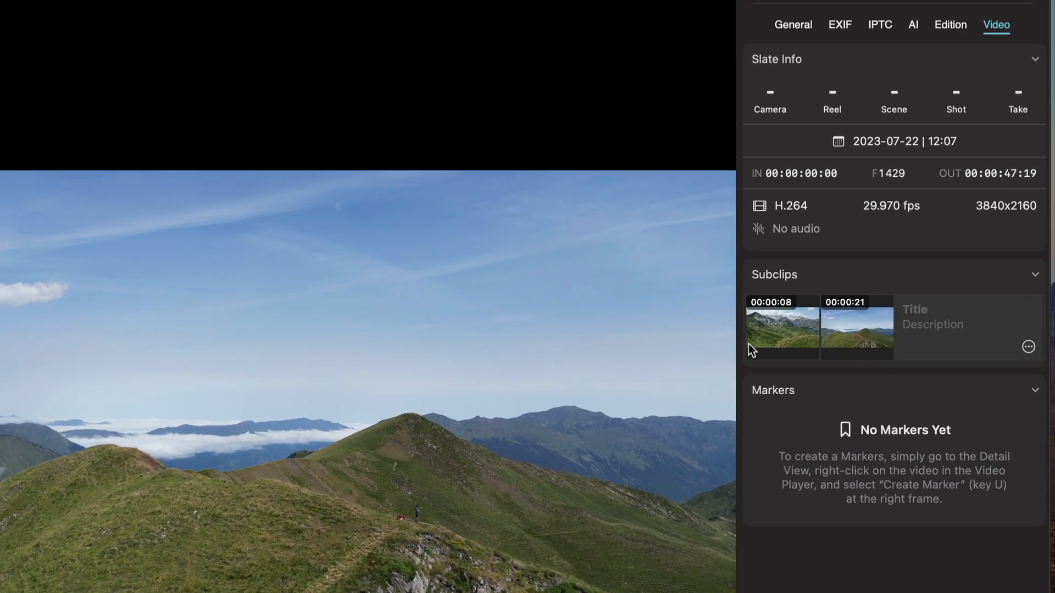
# Title the new subclip "View from above" and create a marker on the clip.
pyautogui.click(926, 309)
pyautogui.write('View from above')
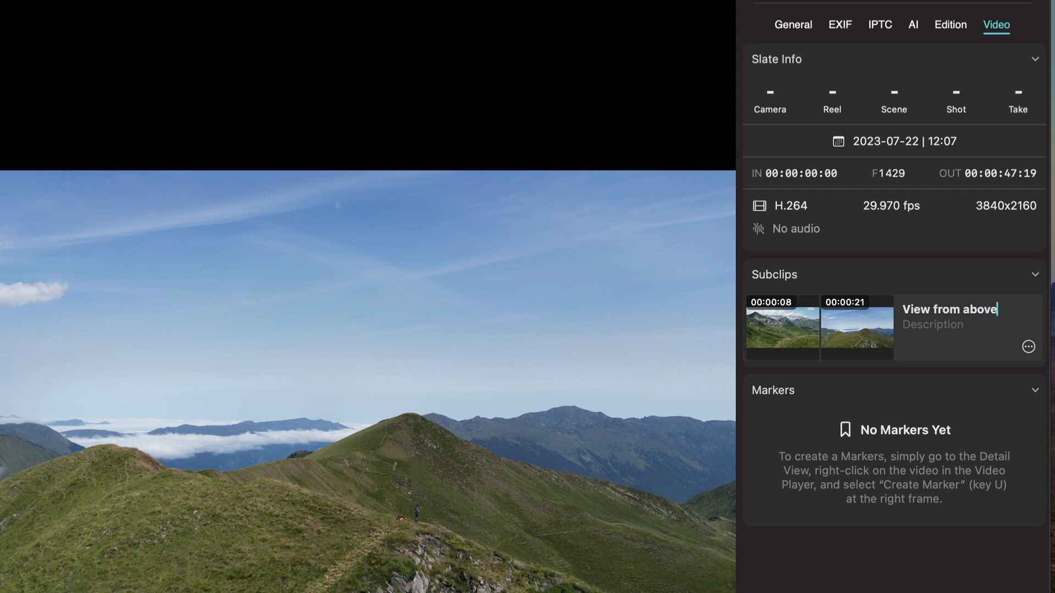
pyautogui.press('super+a')
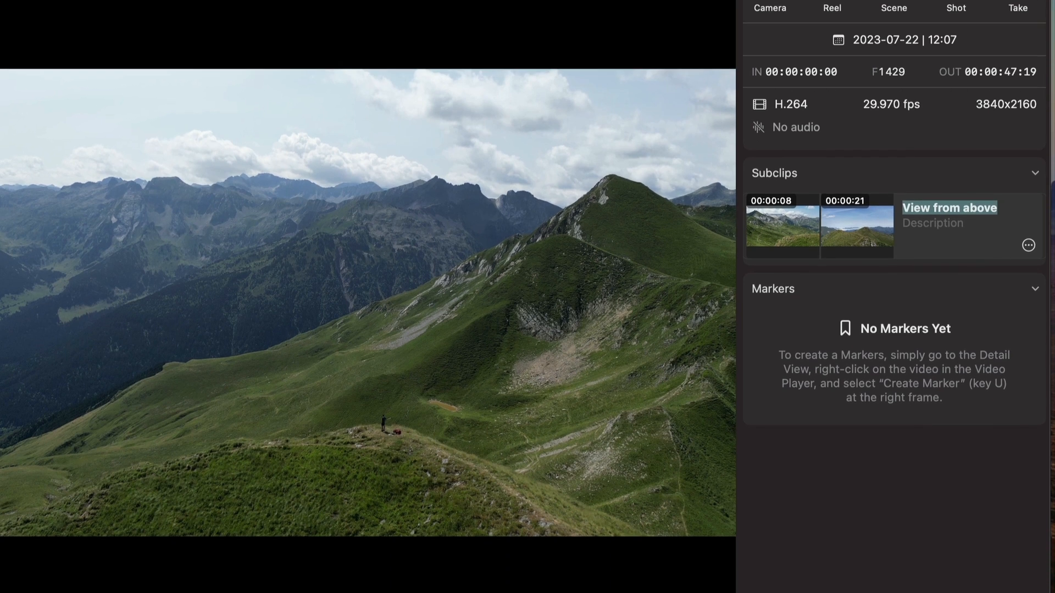
pyautogui.press('u')
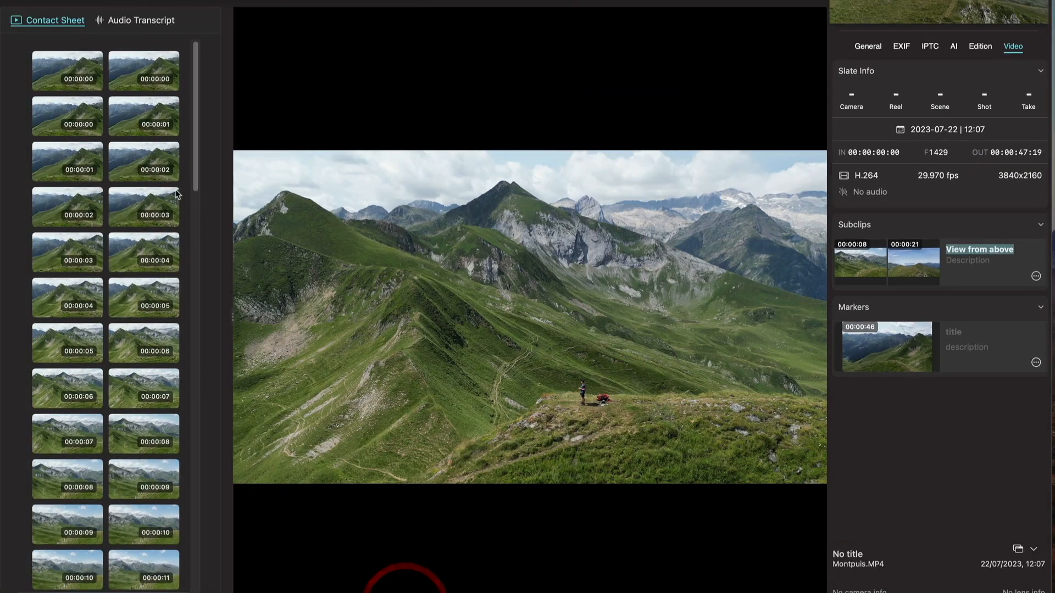
# Create a subclip from 00:00:03 to 00:00:07 by setting in and out points on contact sheet frames.
pyautogui.click(75, 256)
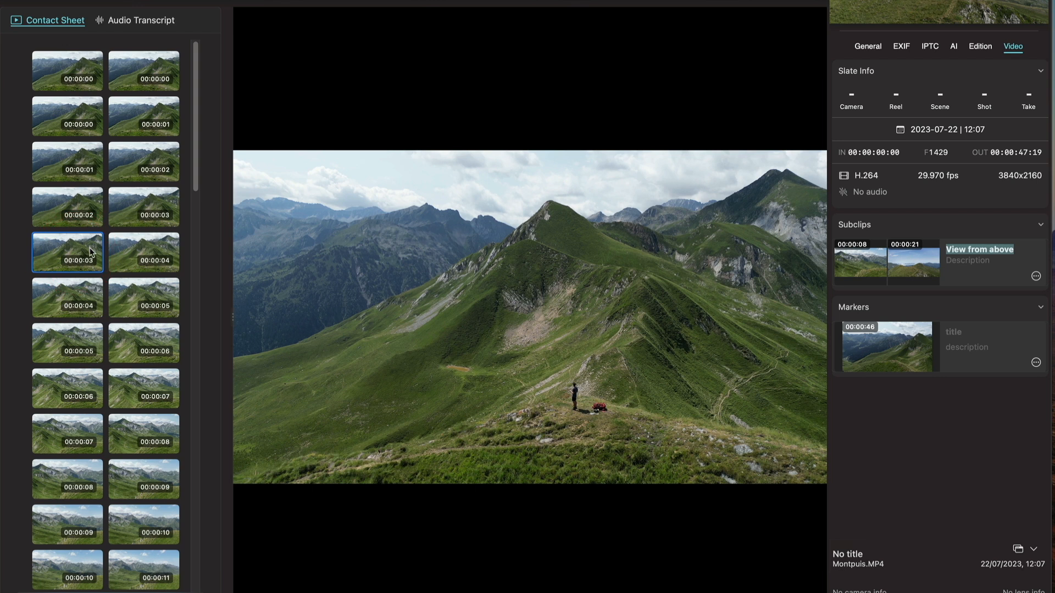
pyautogui.rightClick(91, 252)
pyautogui.click(116, 268)
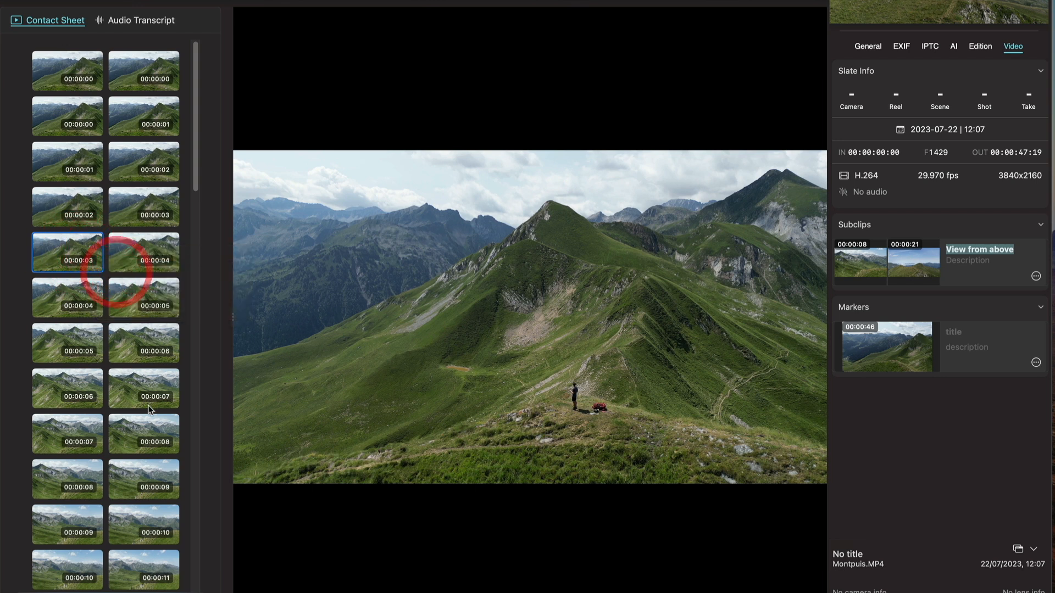
pyautogui.click(147, 404)
pyautogui.rightClick(149, 405)
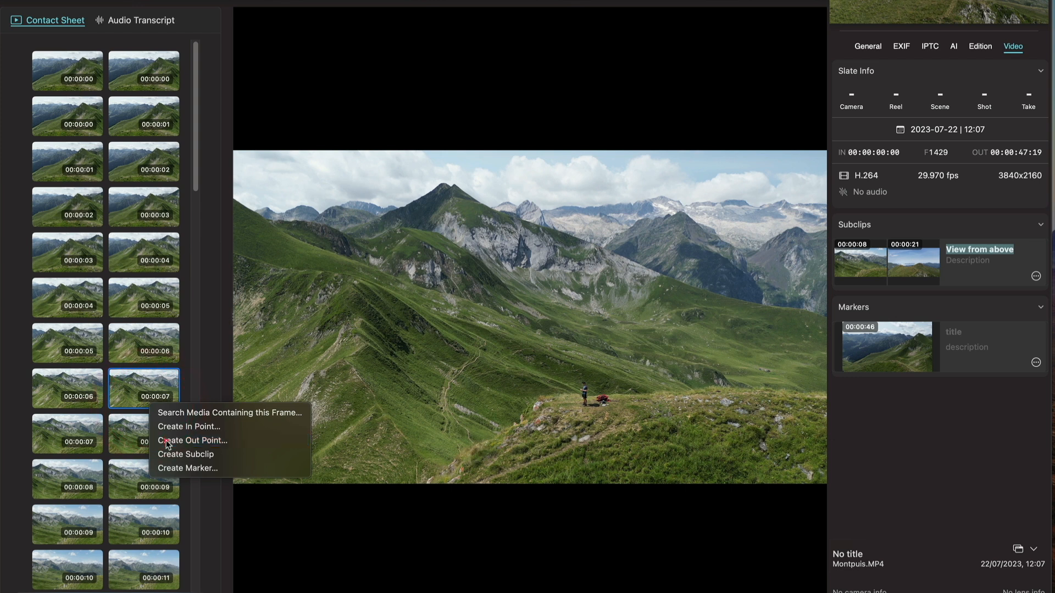
pyautogui.click(166, 440)
pyautogui.rightClick(155, 386)
pyautogui.click(177, 435)
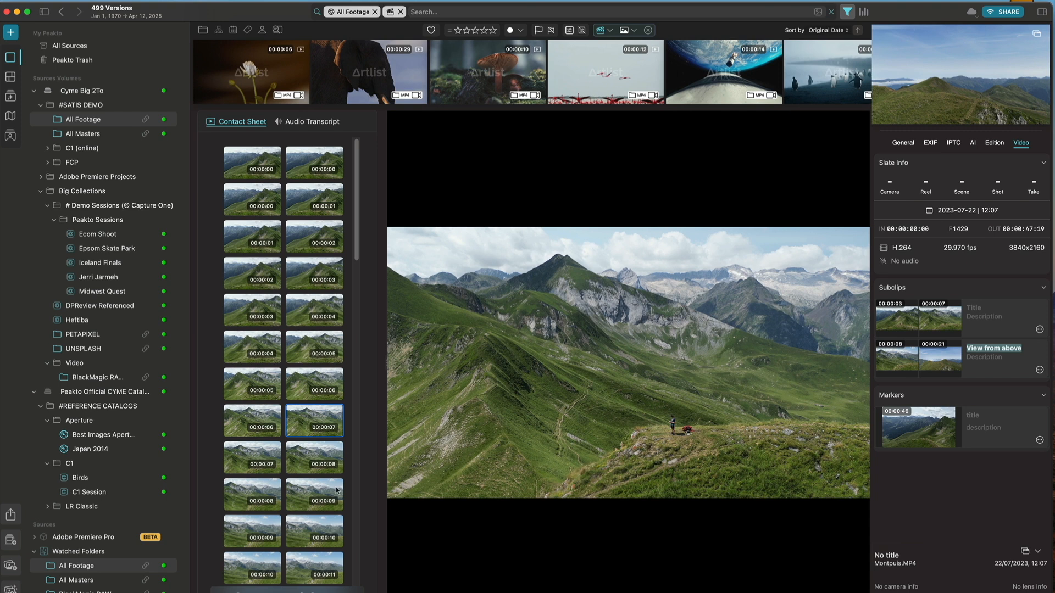
# Open the "Walking on the edge - rough V1" album and add the 00:00:03–00:00:07 subclip to it.
pyautogui.scroll(-10, 29, 520)
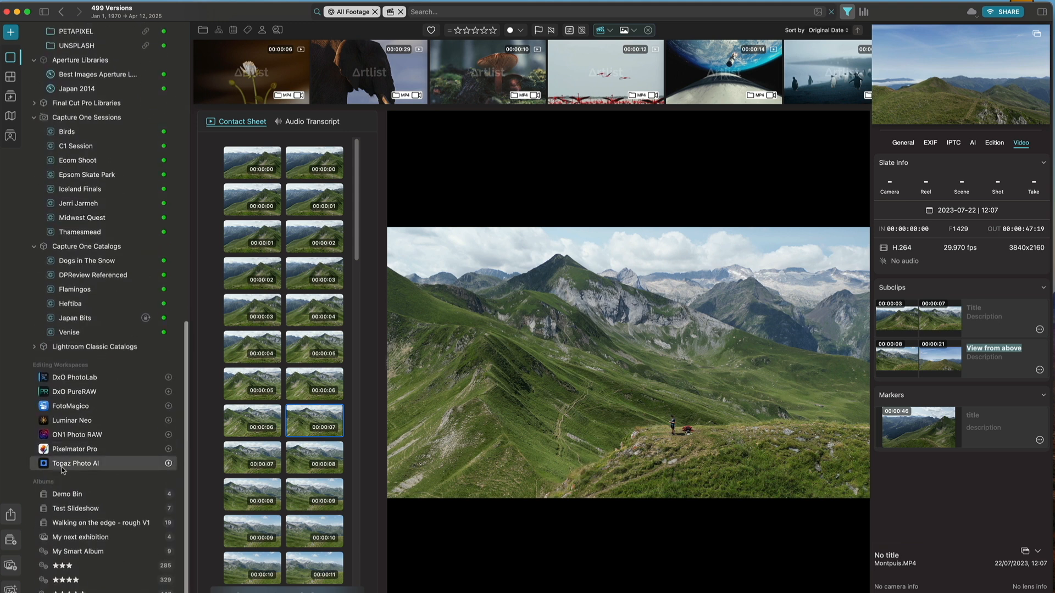
pyautogui.click(86, 525)
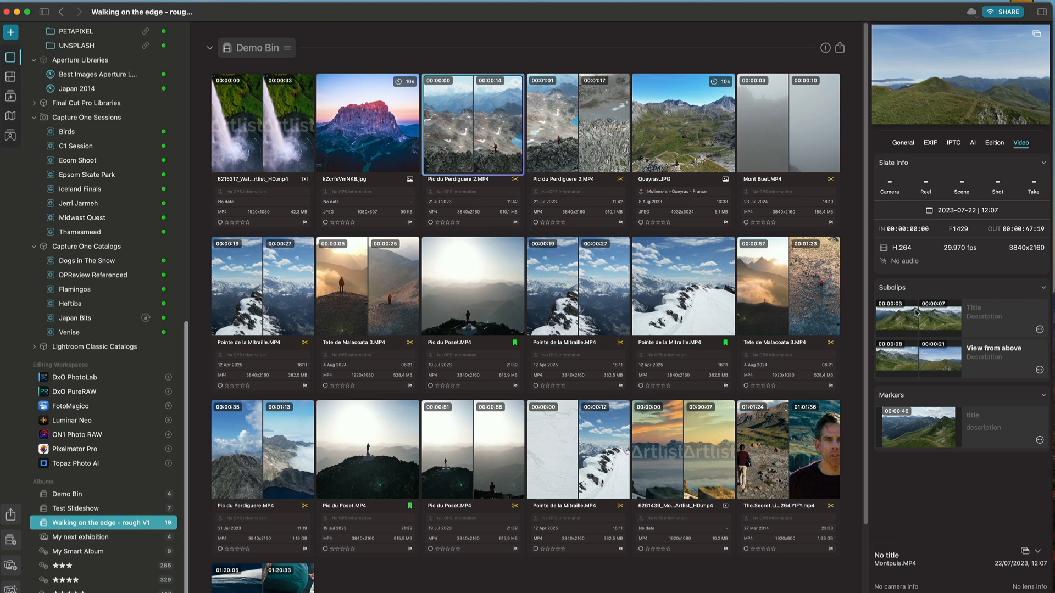
pyautogui.moveTo(909, 318); pyautogui.dragTo(561, 284)
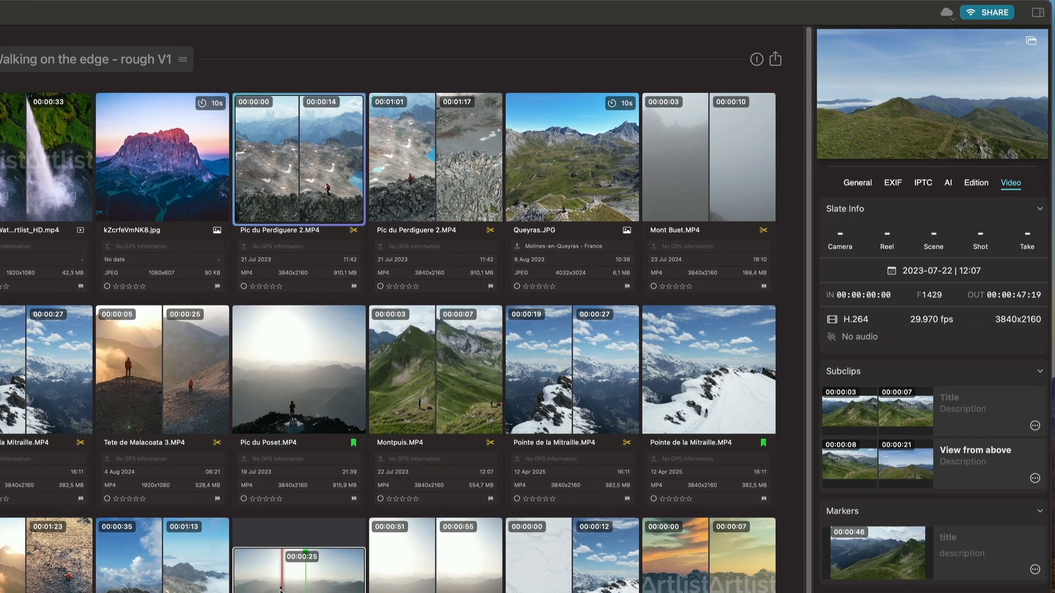
# Inspect the Pic du Poset.MP4 clip in the album and its subclips and markers.
pyautogui.moveTo(277, 587); pyautogui.dragTo(289, 566)
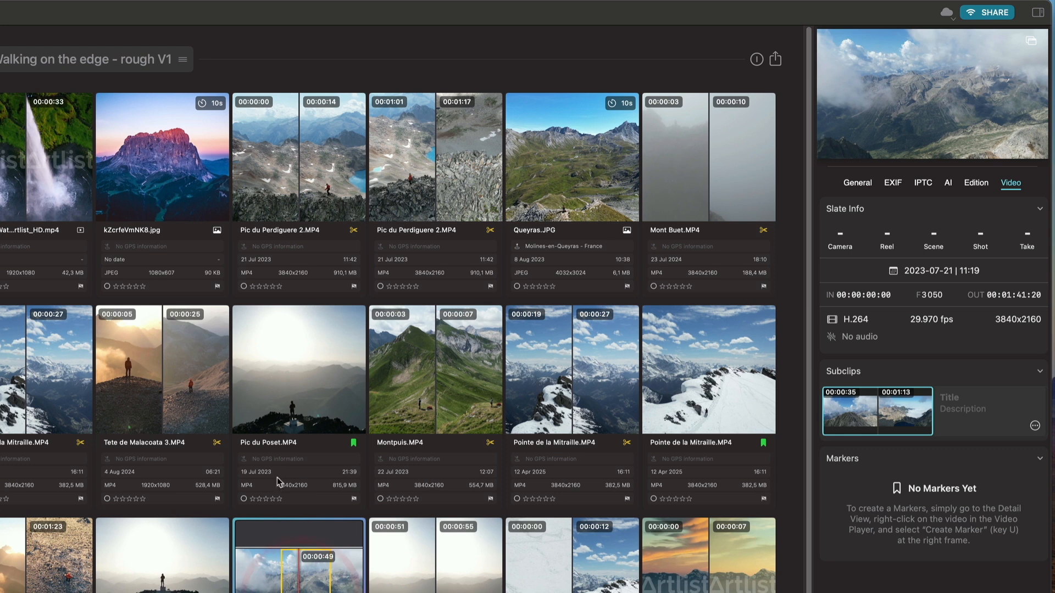
pyautogui.click(264, 387)
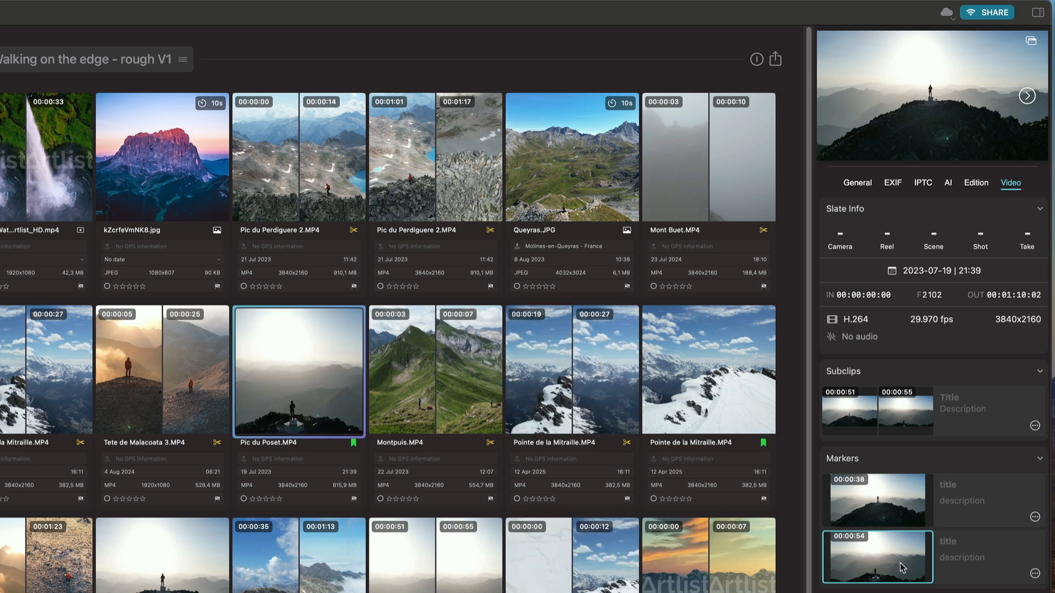
# Select the Montpuis.MP4 clip and open the album's export dialog to review its export format options, then cancel it.
pyautogui.click(437, 377)
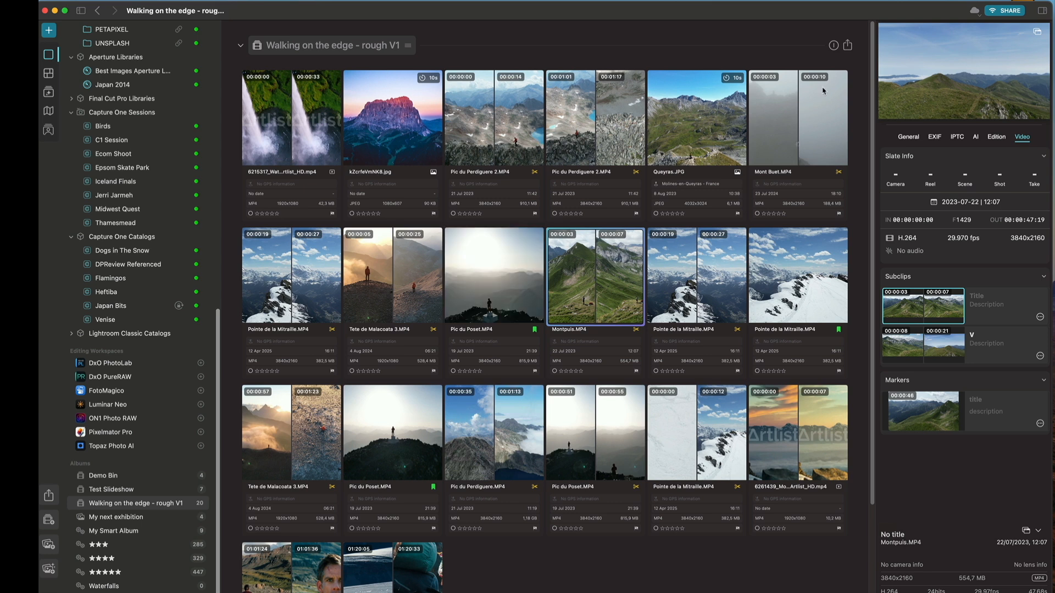
pyautogui.click(849, 45)
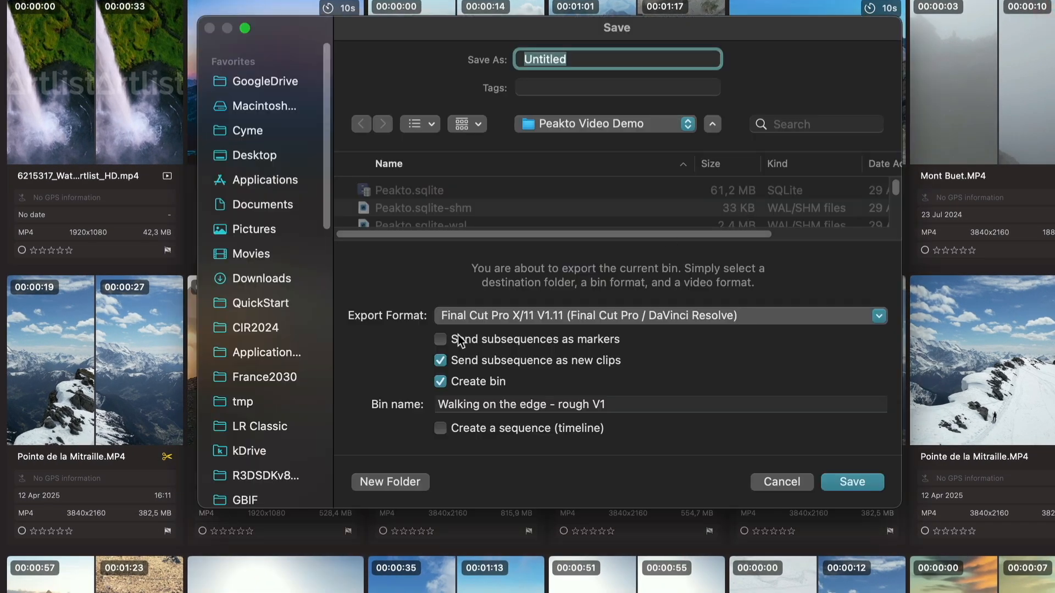
pyautogui.click(524, 315)
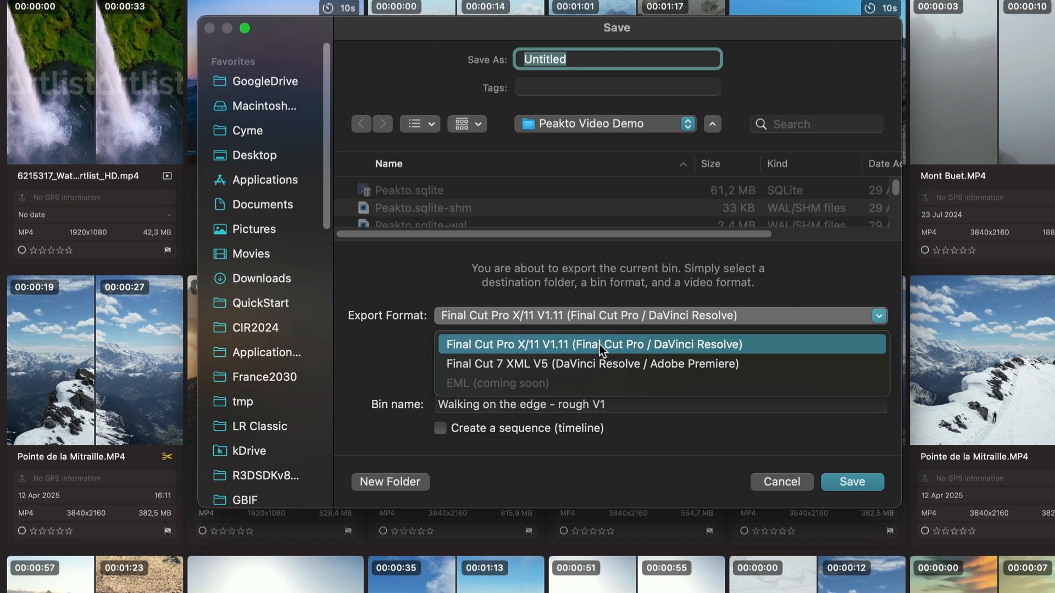
pyautogui.click(647, 475)
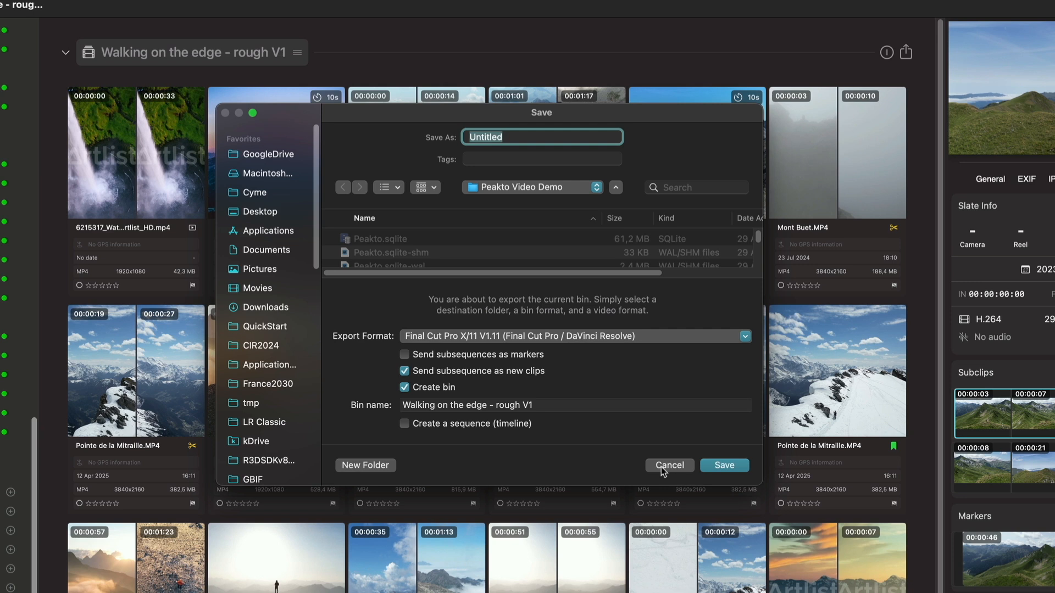
pyautogui.click(662, 465)
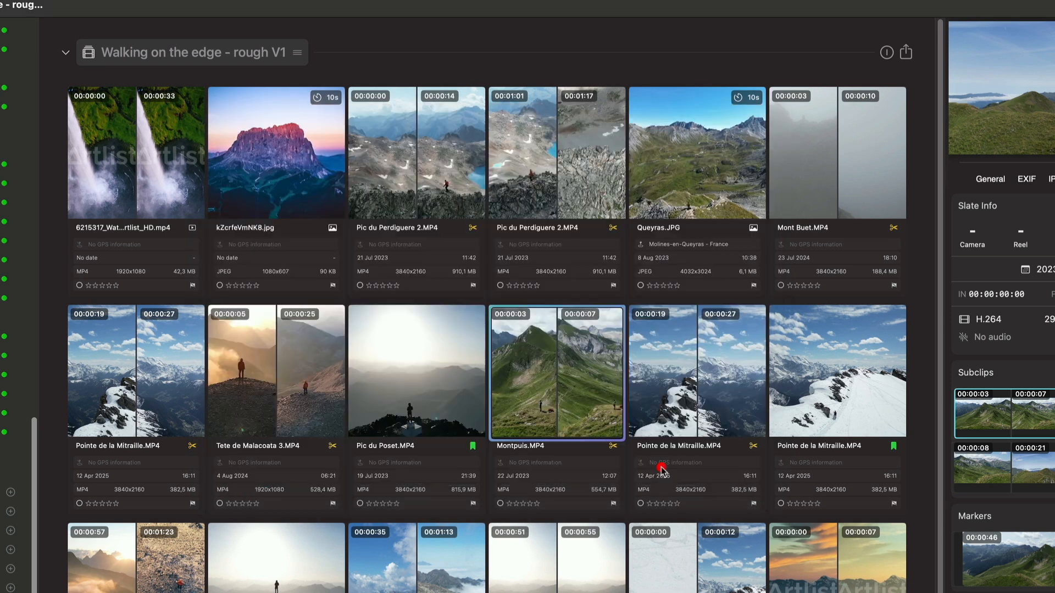
# Send the album bin to Final Cut Pro as a sequence named Demo timeline.
pyautogui.click(906, 53)
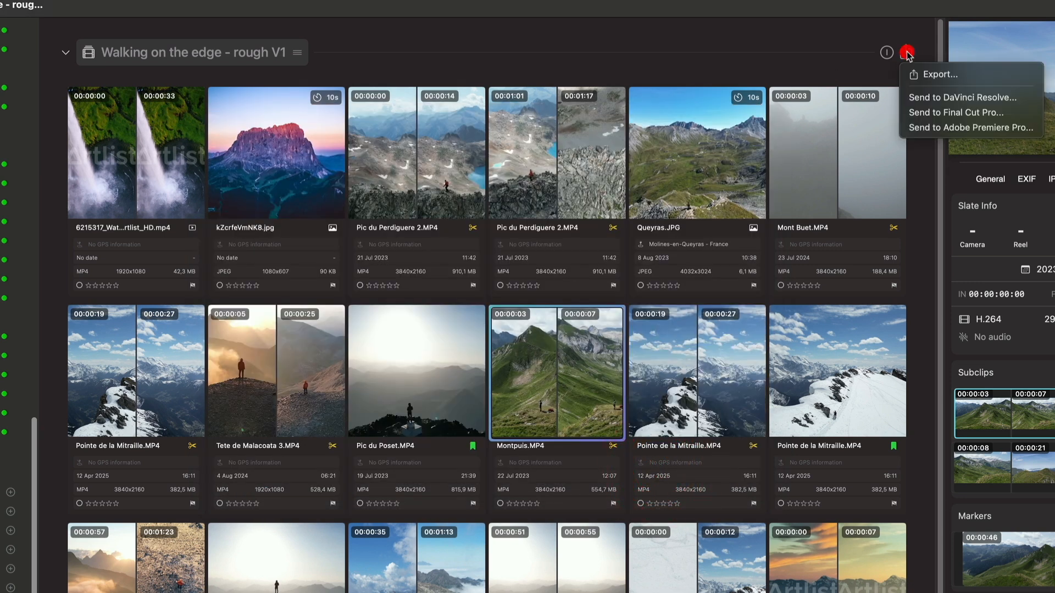
pyautogui.click(930, 113)
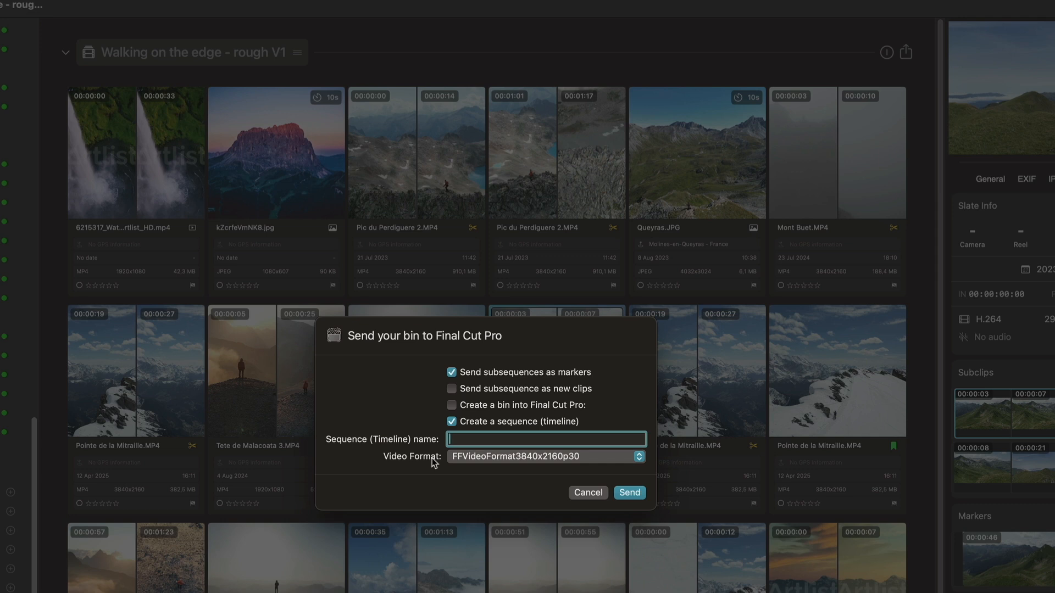
pyautogui.write('De')
pyautogui.press('BackSpace')
pyautogui.write('meline')
pyautogui.click(629, 493)
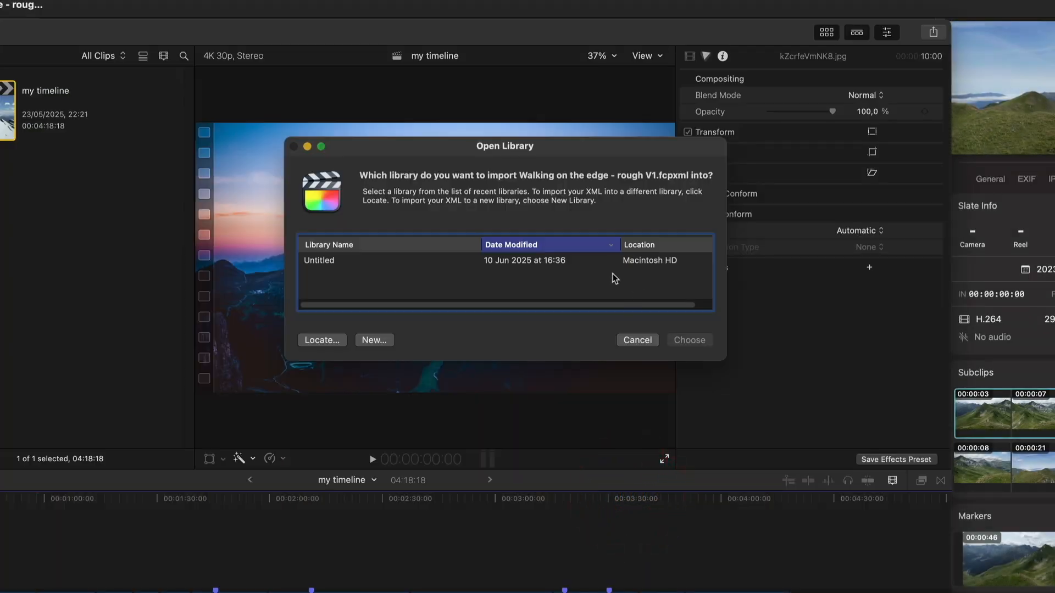
# Import the XML into the Untitled Final Cut Pro library and open the Demo timeline project.
pyautogui.click(539, 261)
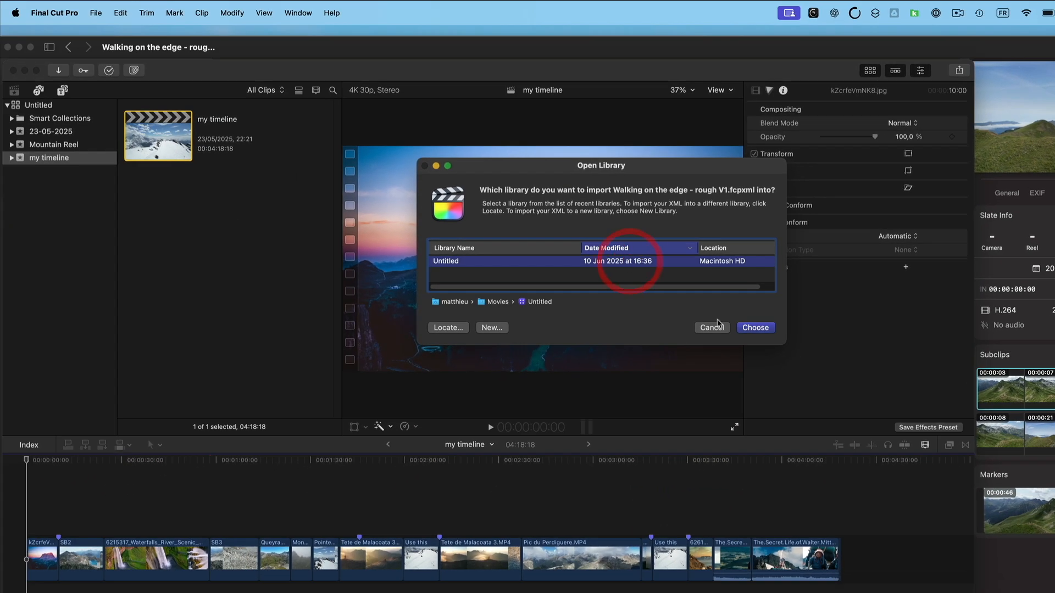
pyautogui.click(754, 327)
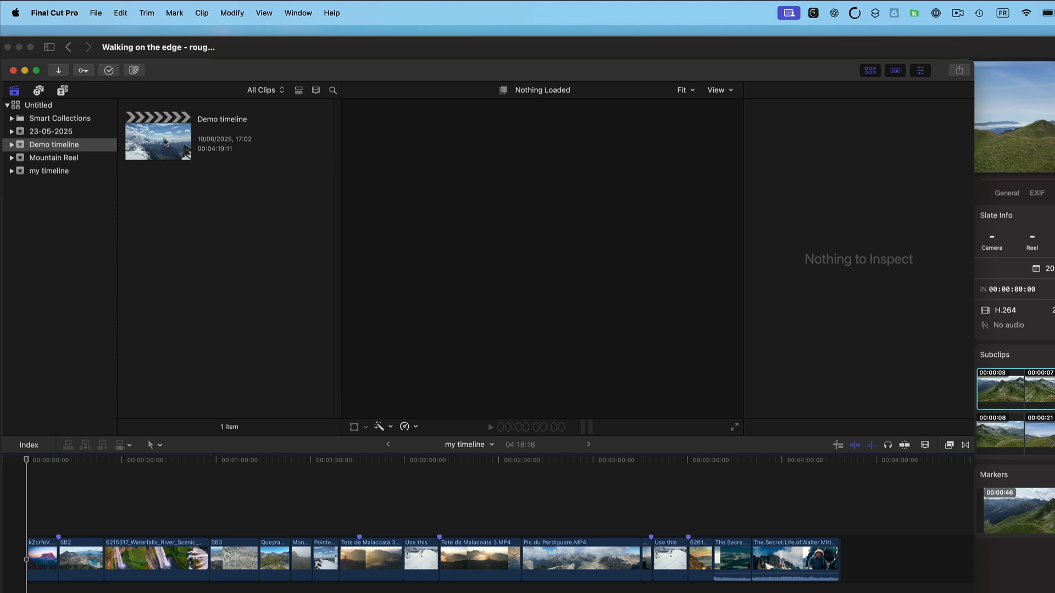
pyautogui.click(162, 137)
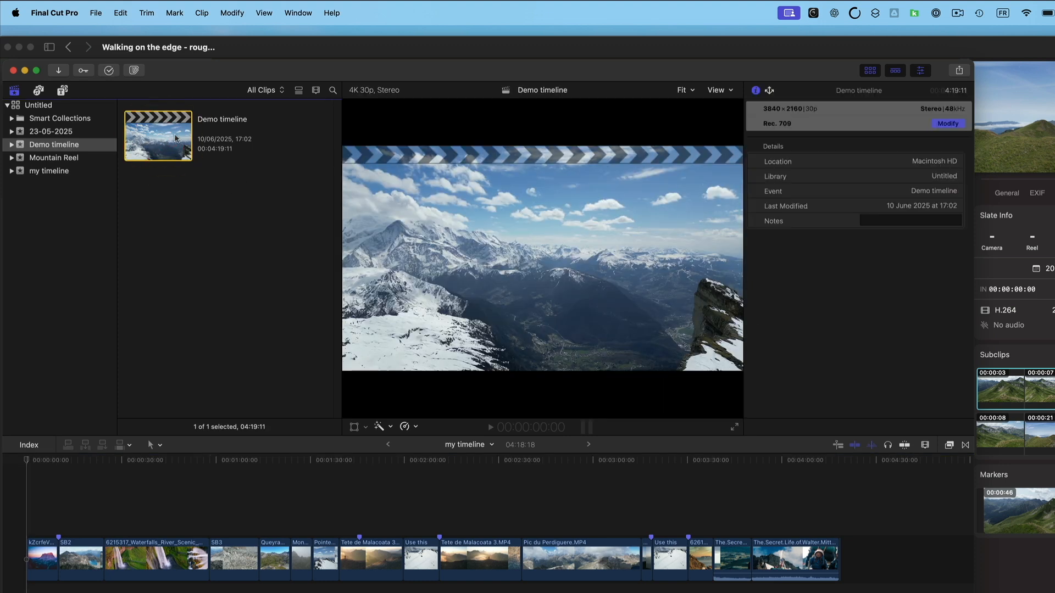
pyautogui.click(39, 548)
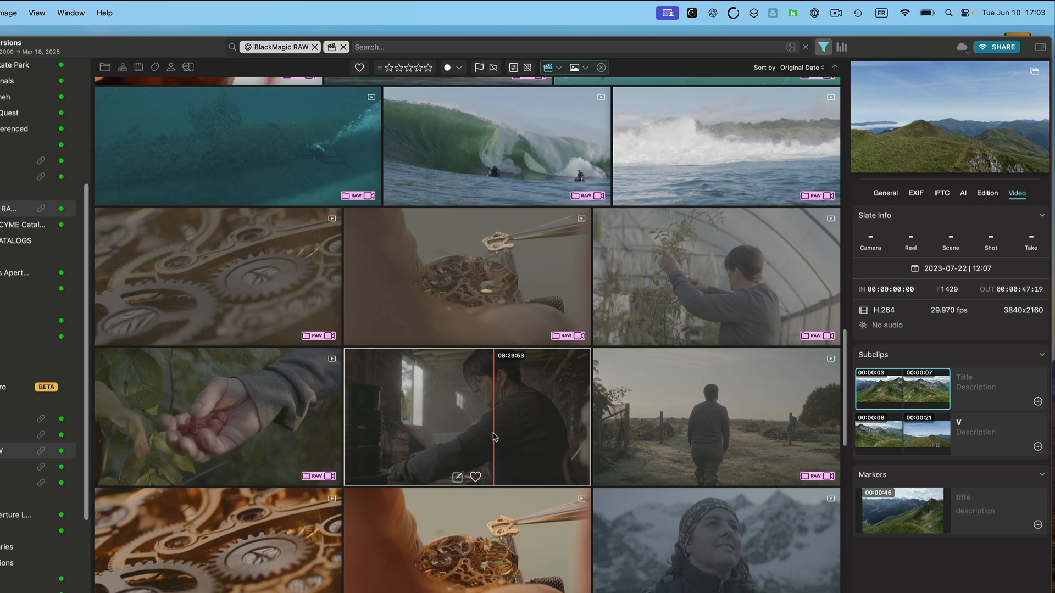
# Open a BlackMagic RAW clip in detail view and examine its contact sheet frame options before returning to the grid.
pyautogui.click(710, 537)
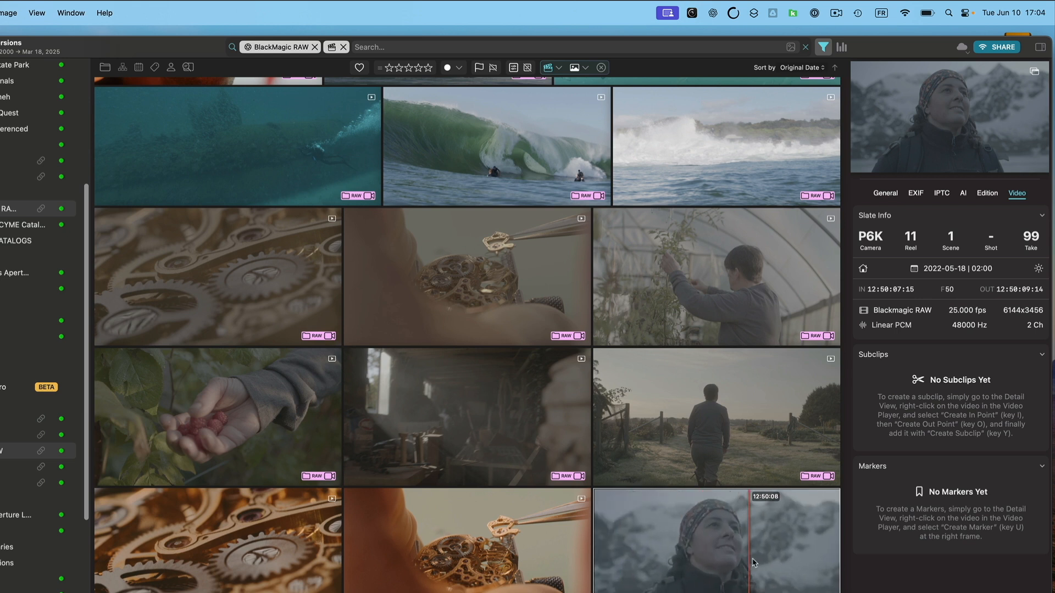
pyautogui.doubleClick(707, 547)
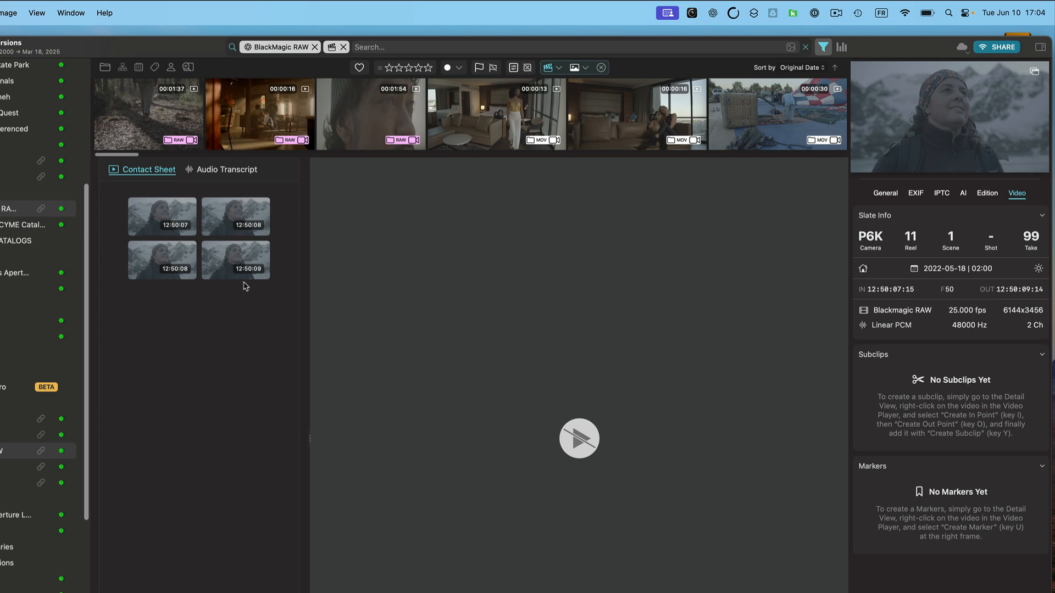
pyautogui.rightClick(166, 215)
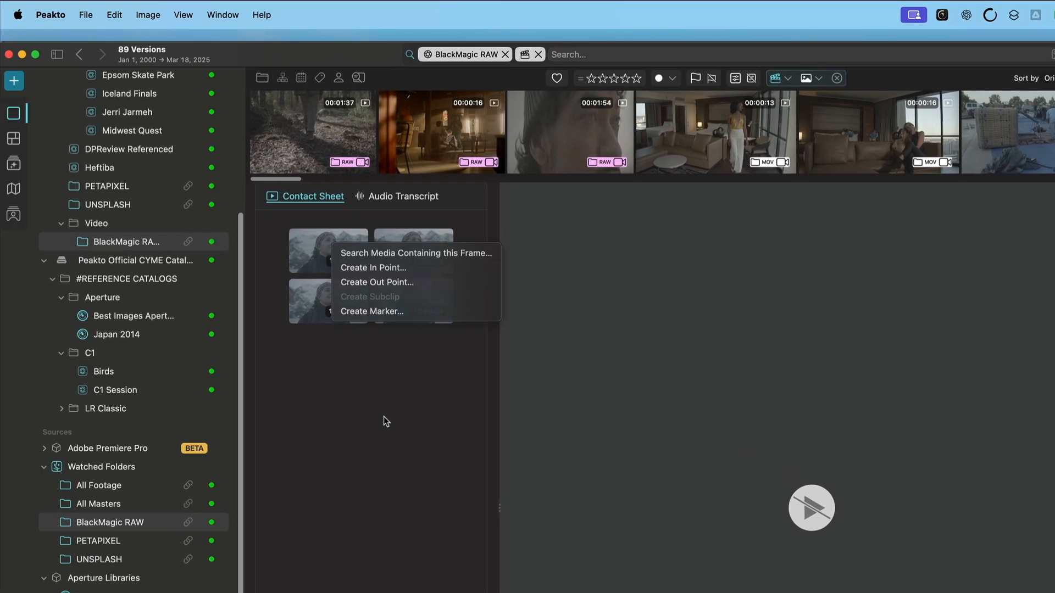
pyautogui.click(209, 361)
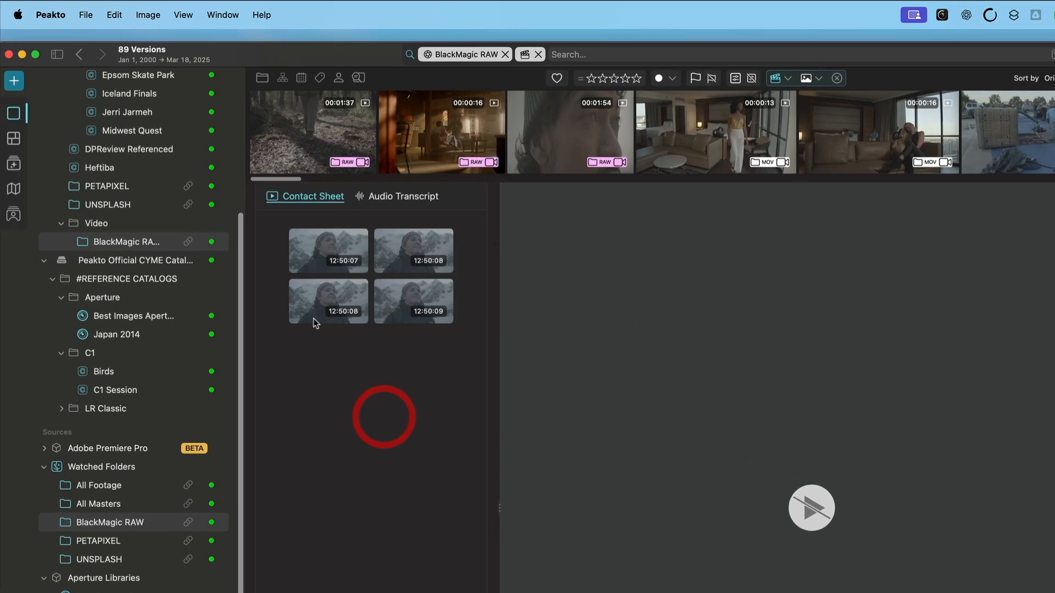
pyautogui.click(13, 139)
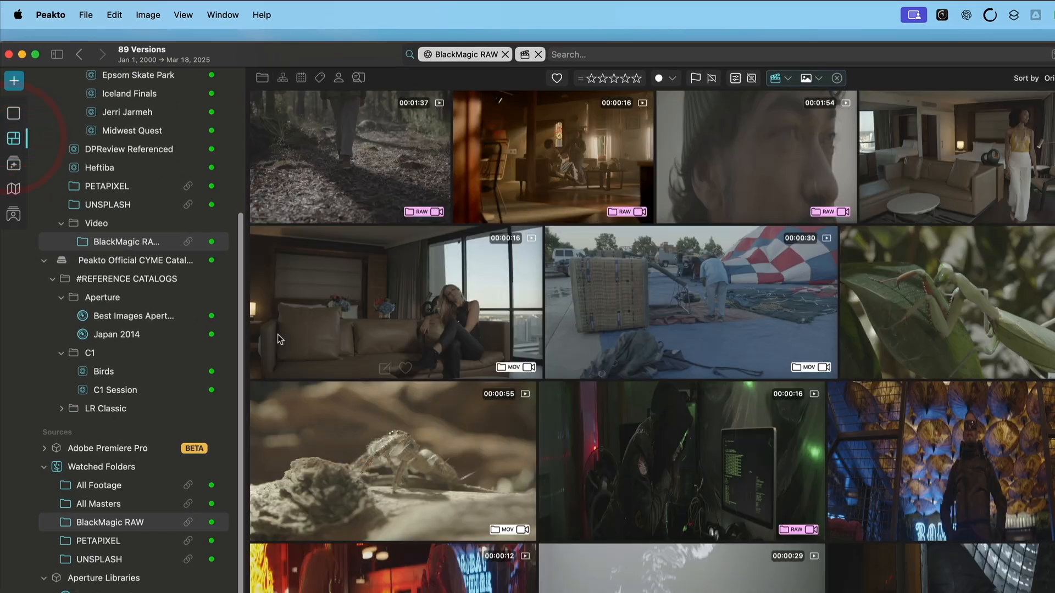
# Apply the Blackmagic Pocket 6K Film to Extended Video v4.cube camera LUT to the grid view.
pyautogui.scroll(-15, 636, 568)
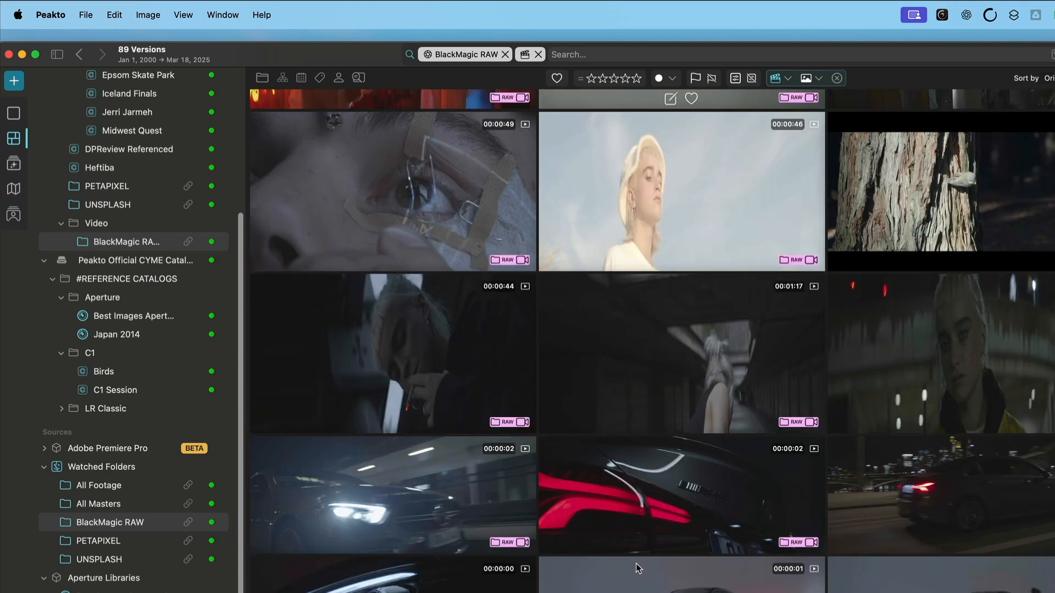
pyautogui.scroll(-8, 637, 563)
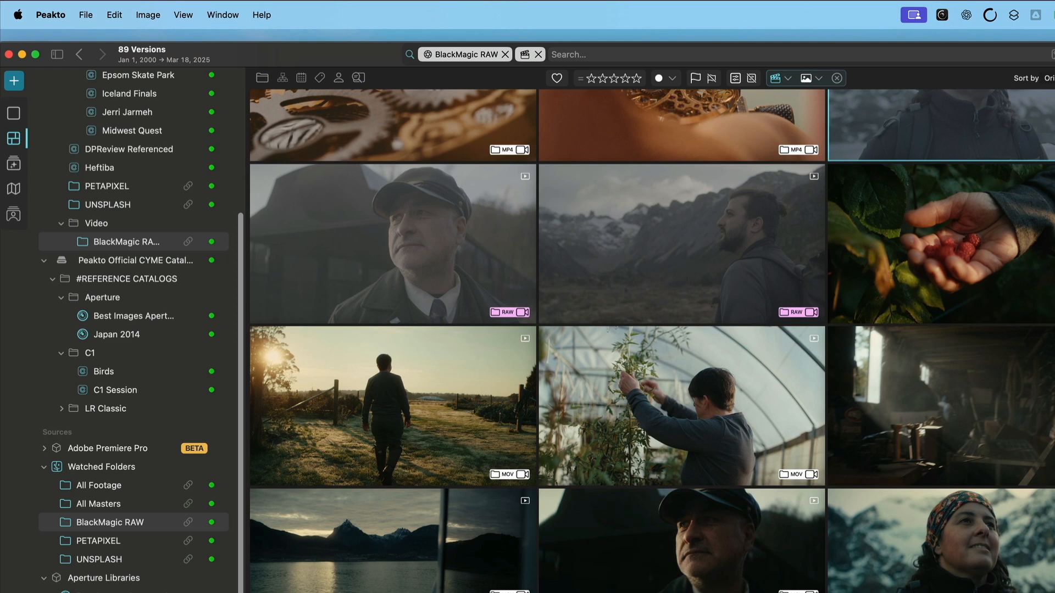
pyautogui.click(147, 14)
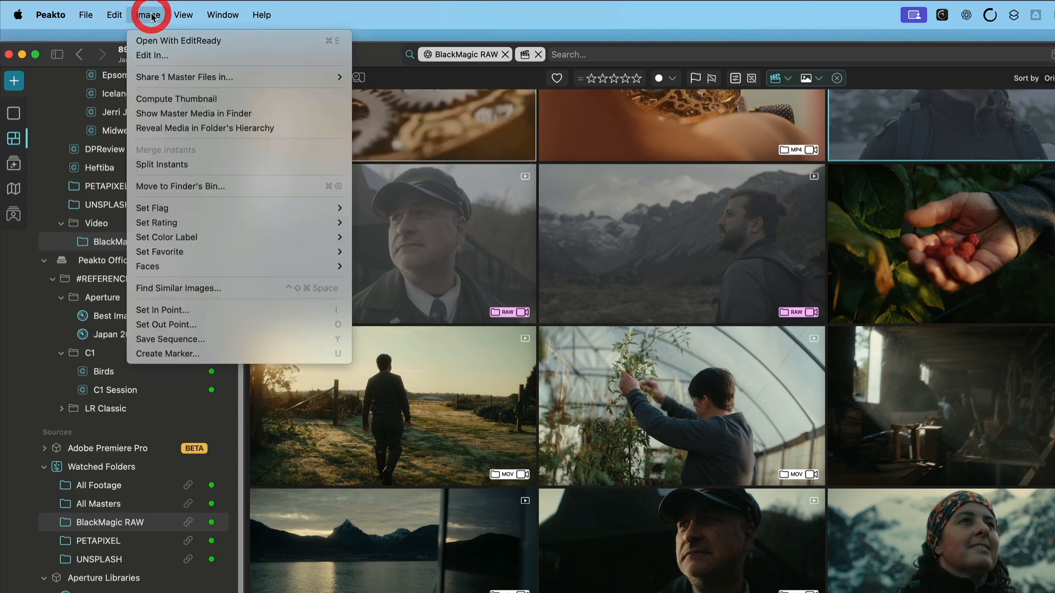
pyautogui.moveTo(183, 239)
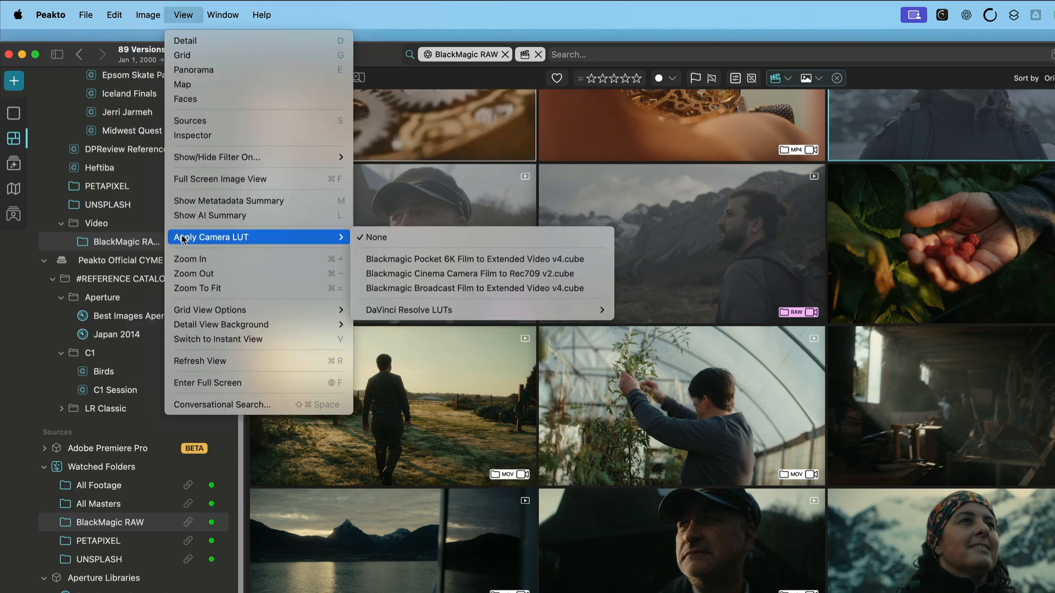
pyautogui.moveTo(453, 314)
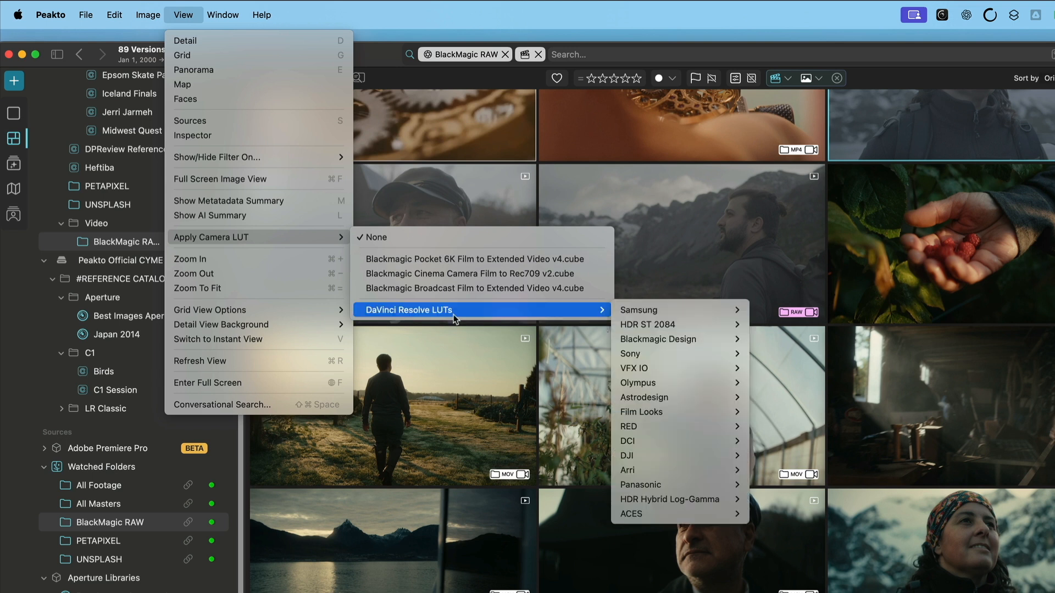
pyautogui.moveTo(685, 402)
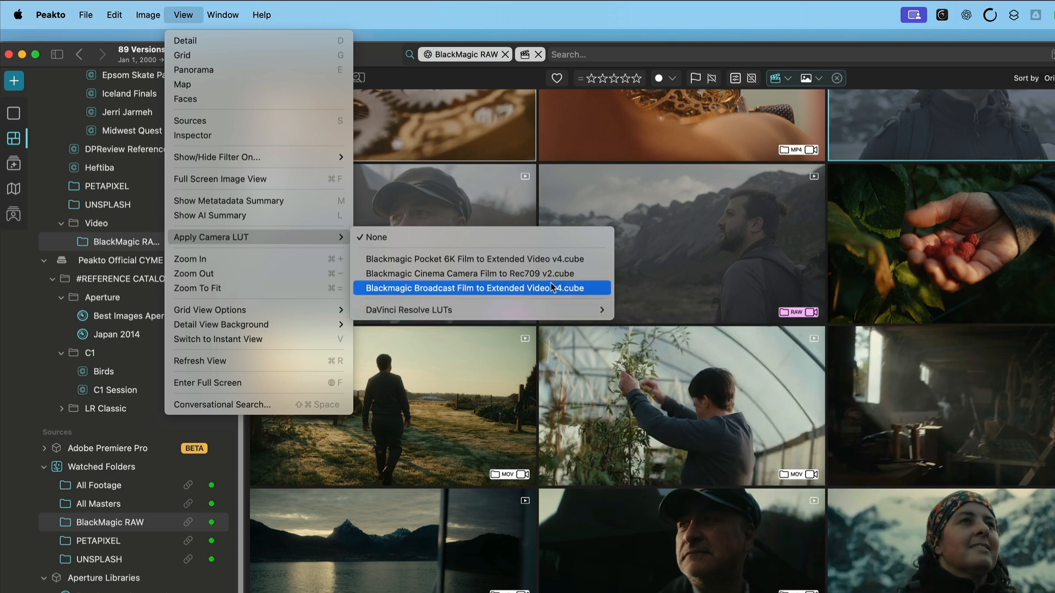
pyautogui.moveTo(555, 309)
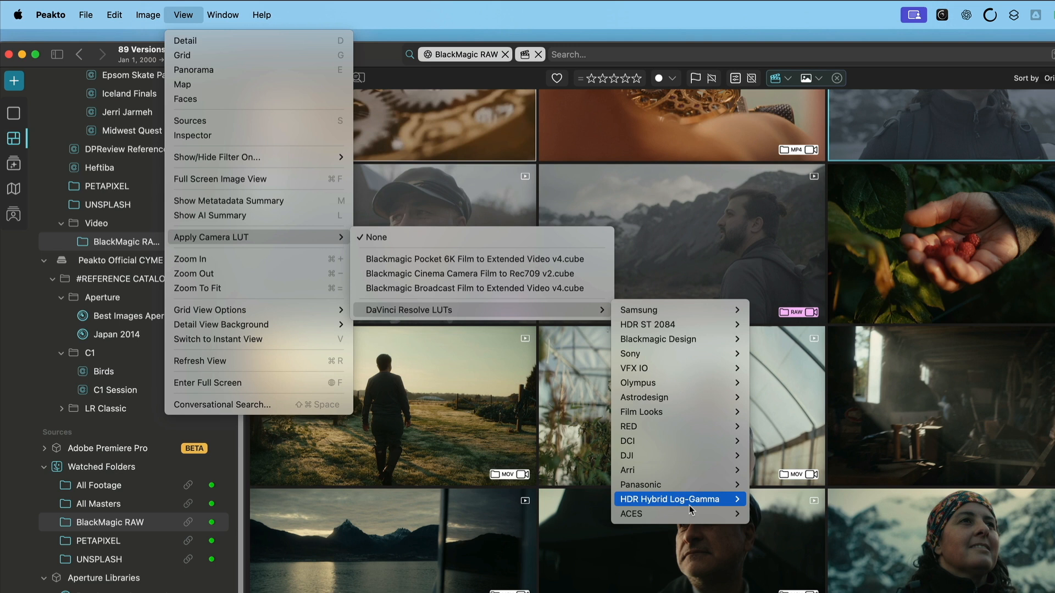
pyautogui.moveTo(691, 510)
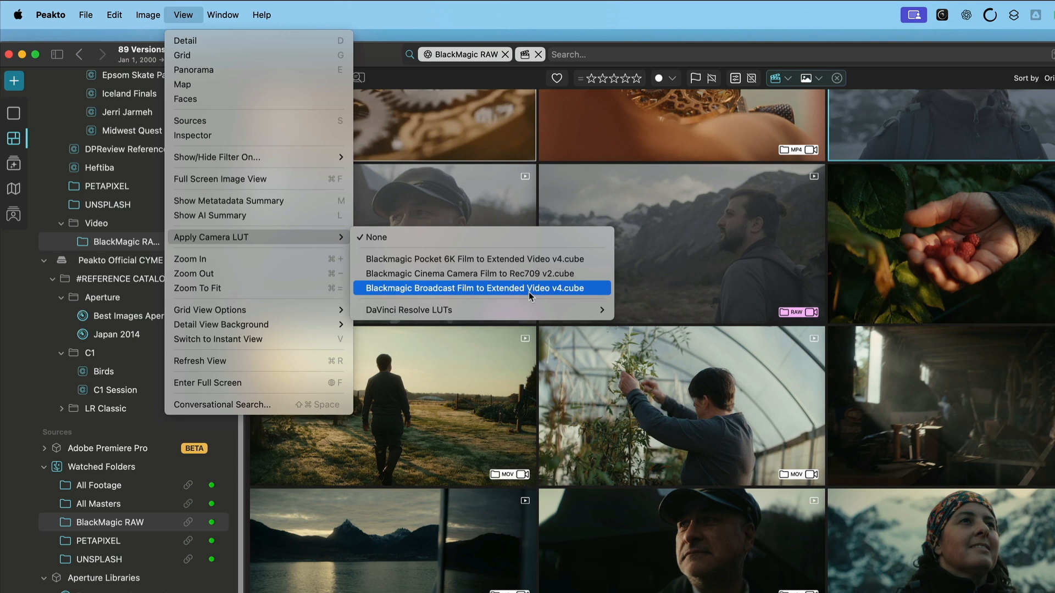
pyautogui.click(516, 259)
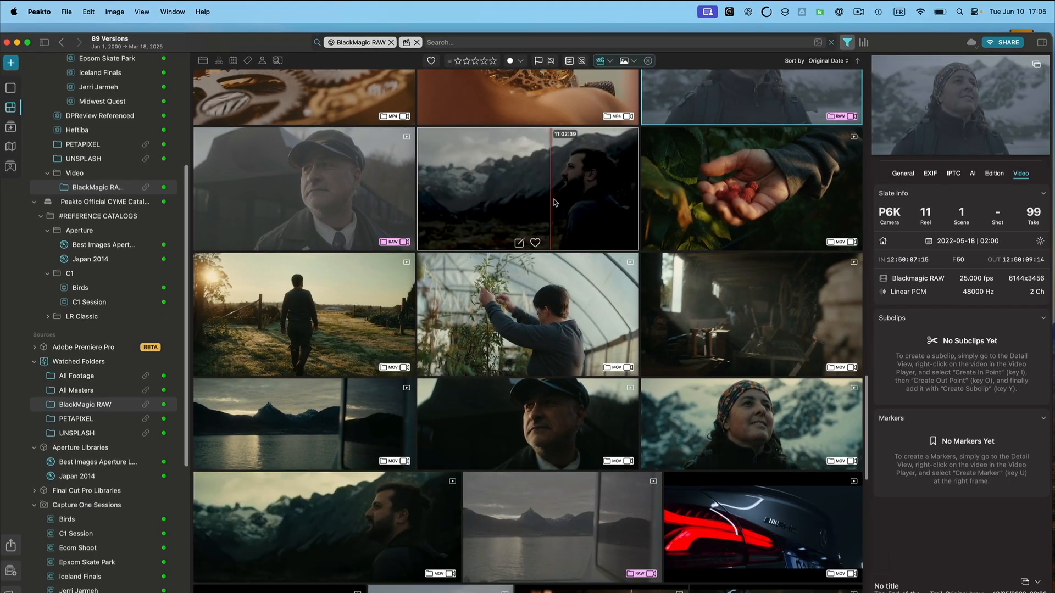
# Set the camera LUT back to None.
pyautogui.scroll(-5, 567, 203)
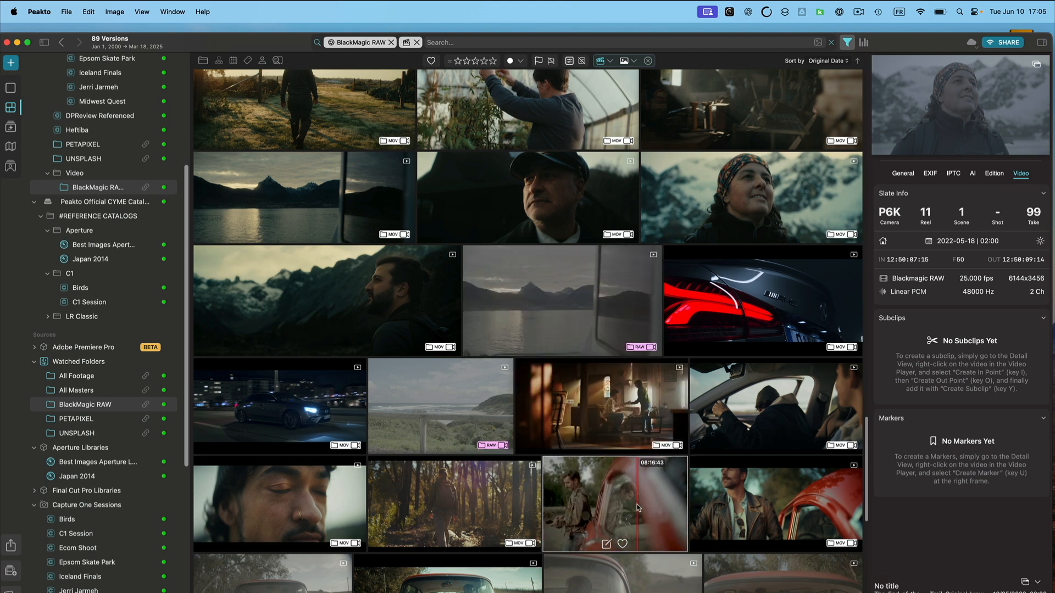
pyautogui.scroll(-5, 604, 500)
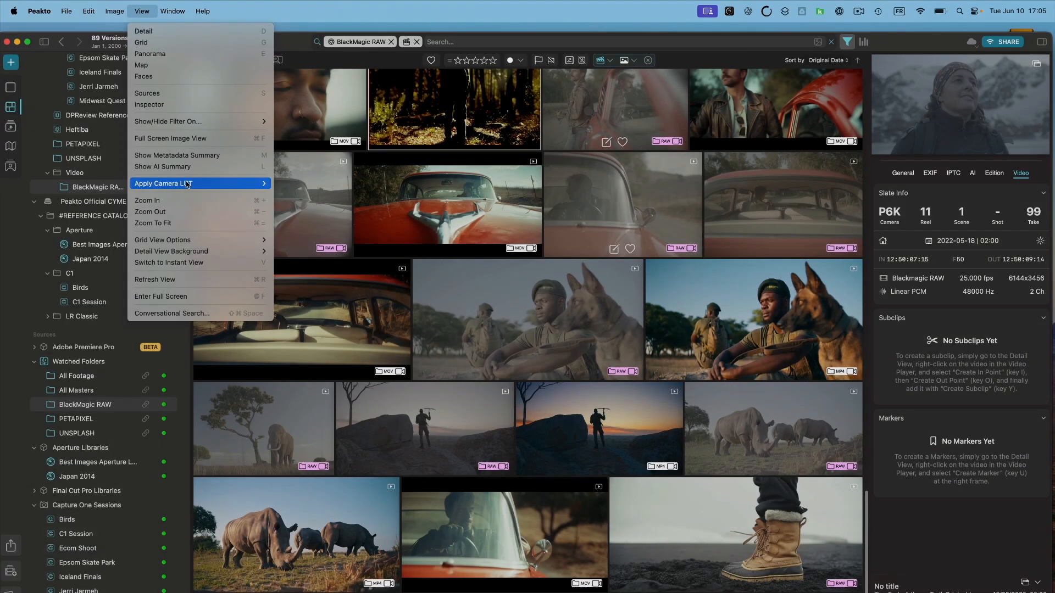
pyautogui.moveTo(211, 180)
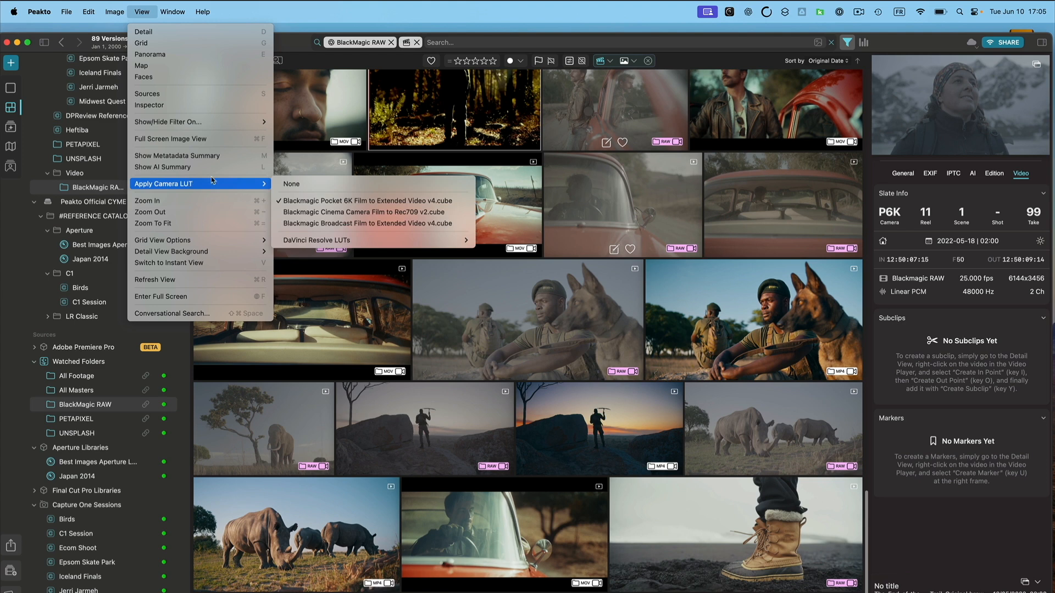
pyautogui.click(334, 184)
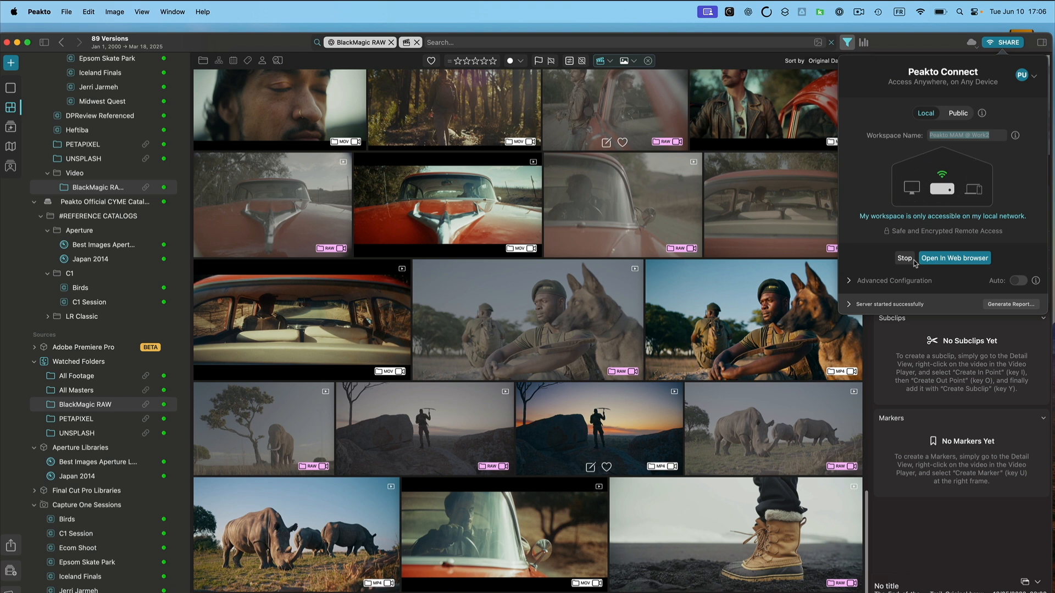
# Expand the Peakto Connect server status and advanced configuration, then open the workspace in the web browser.
pyautogui.click(849, 305)
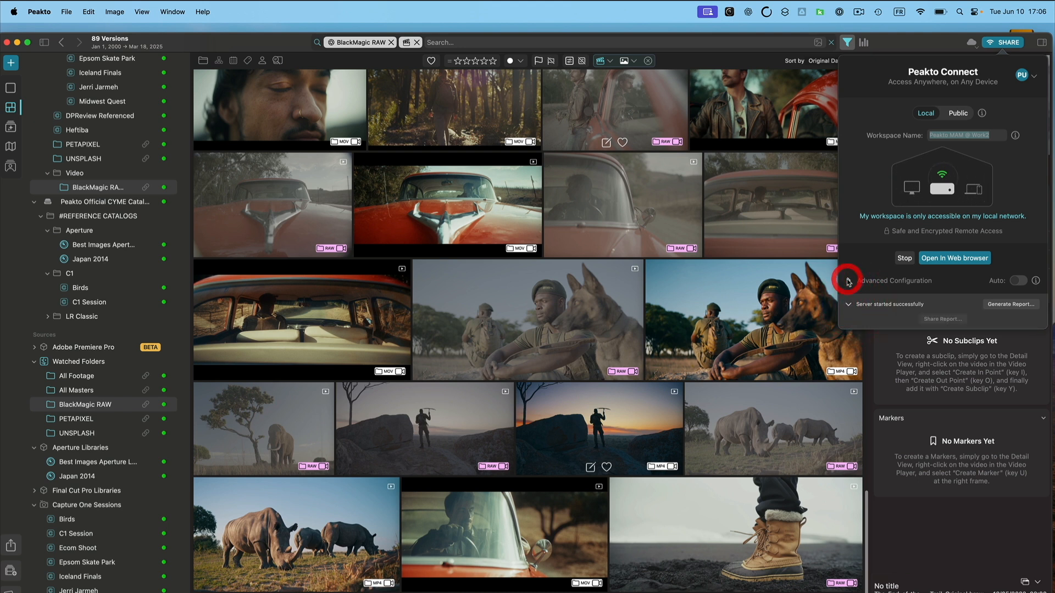
pyautogui.click(850, 281)
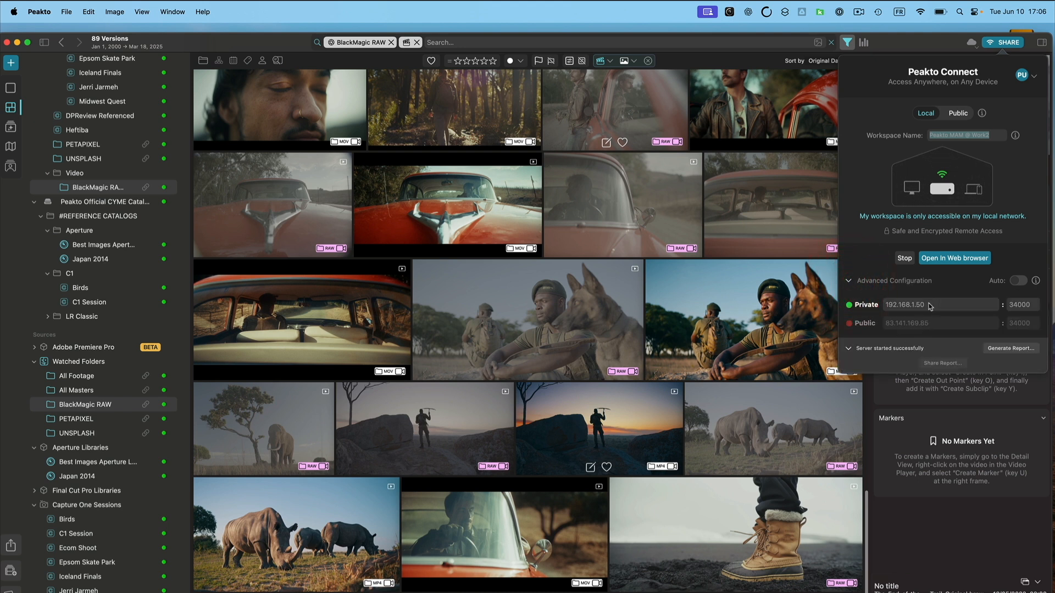
pyautogui.click(962, 262)
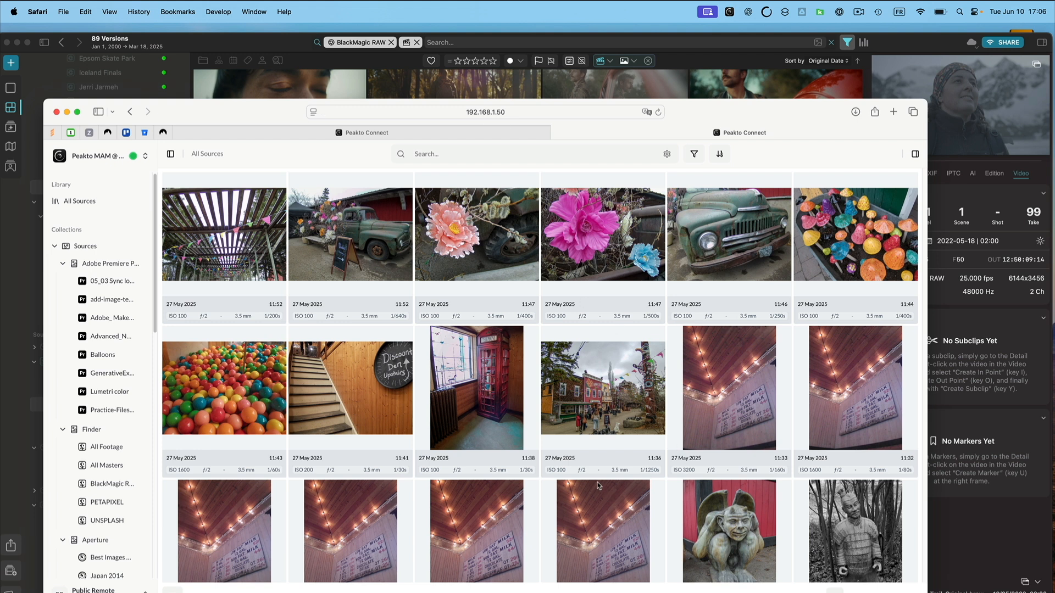
# Browse the shared workspace in the browser, opening the totem pole photo, closing it and selecting the teapot wall photo.
pyautogui.scroll(-10, 599, 486)
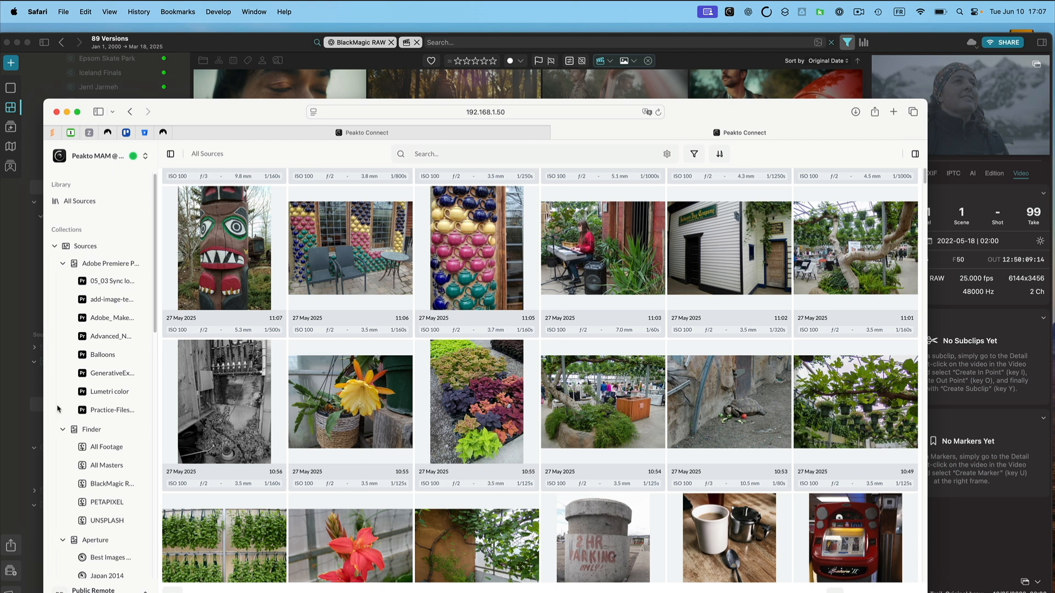
pyautogui.doubleClick(157, 333)
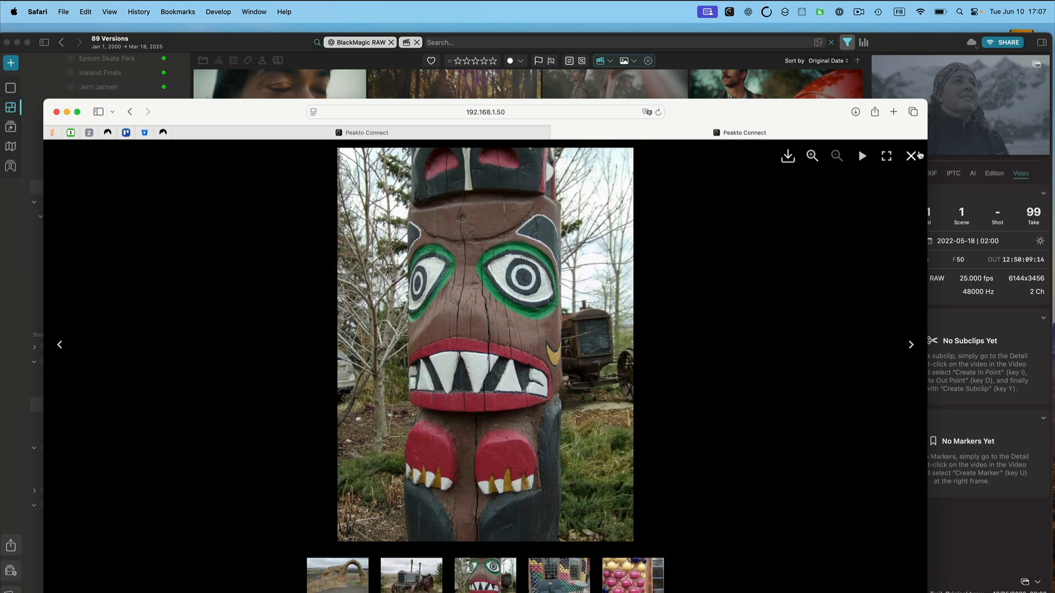
pyautogui.click(912, 156)
pyautogui.click(410, 328)
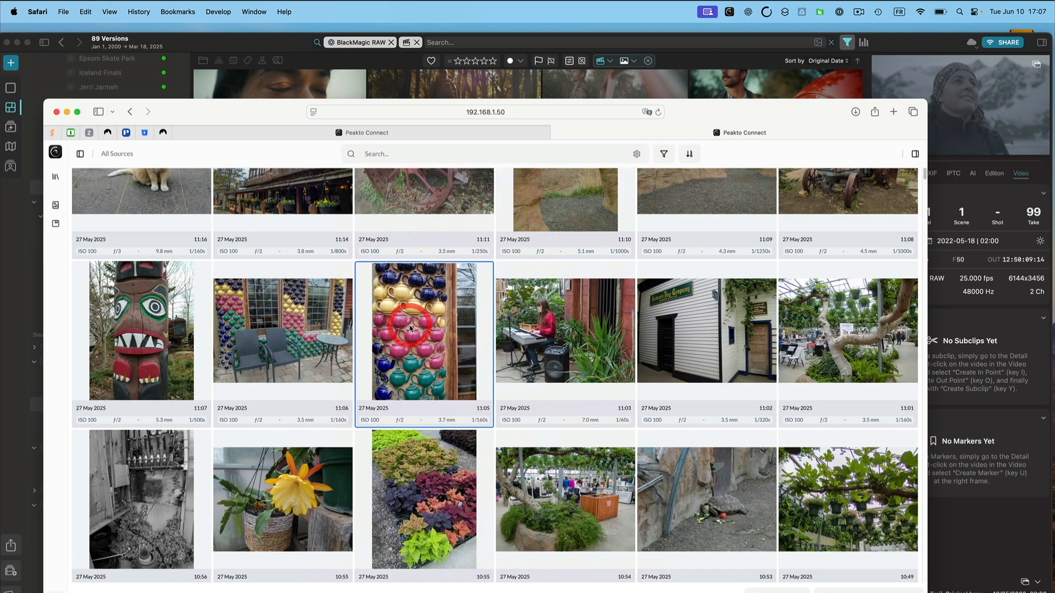
# Multi-select several photos in the shared workspace grid, narrow to the colorful chair wall photo, then clear the selection.
pyautogui.keyDown('shift'); pyautogui.click(534, 334); pyautogui.keyUp('shift')
pyautogui.keyDown('shift'); pyautogui.click(715, 340); pyautogui.keyUp('shift')
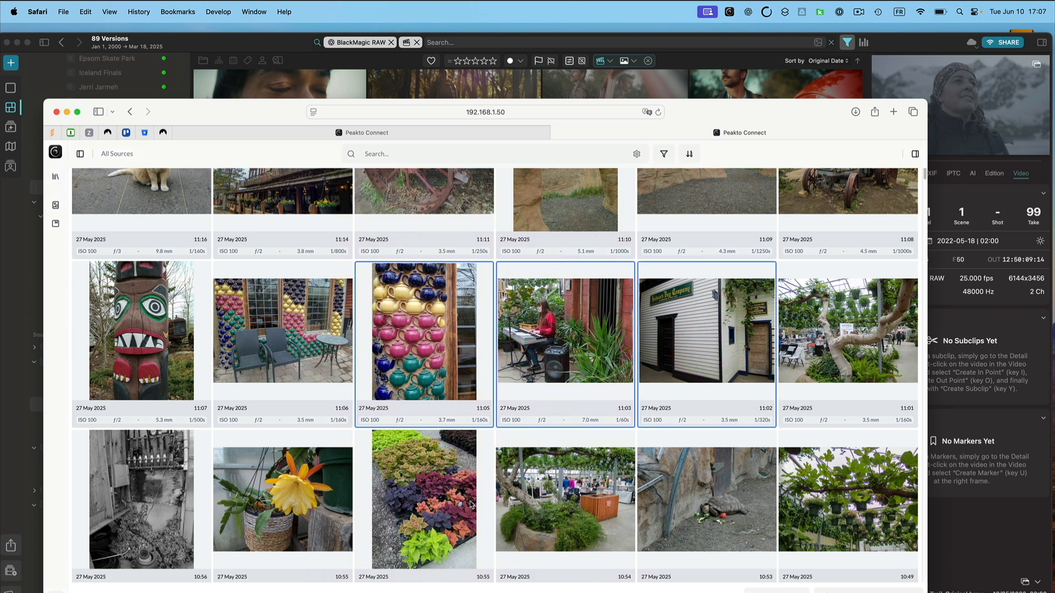
pyautogui.keyDown('super'); pyautogui.click(267, 481); pyautogui.keyUp('super')
pyautogui.keyDown('super'); pyautogui.click(146, 217); pyautogui.keyUp('super')
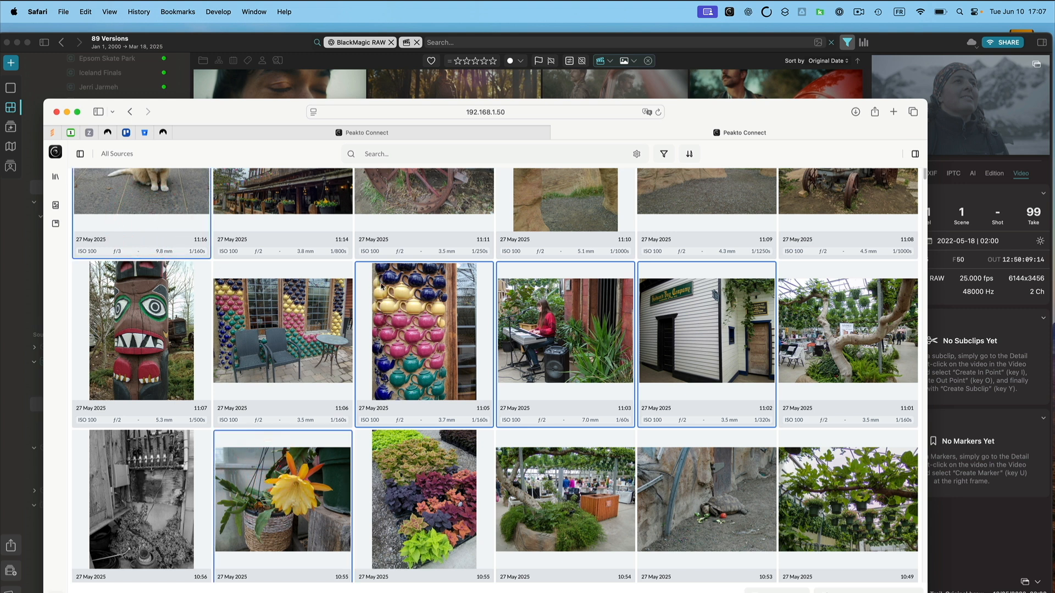
pyautogui.click(305, 297)
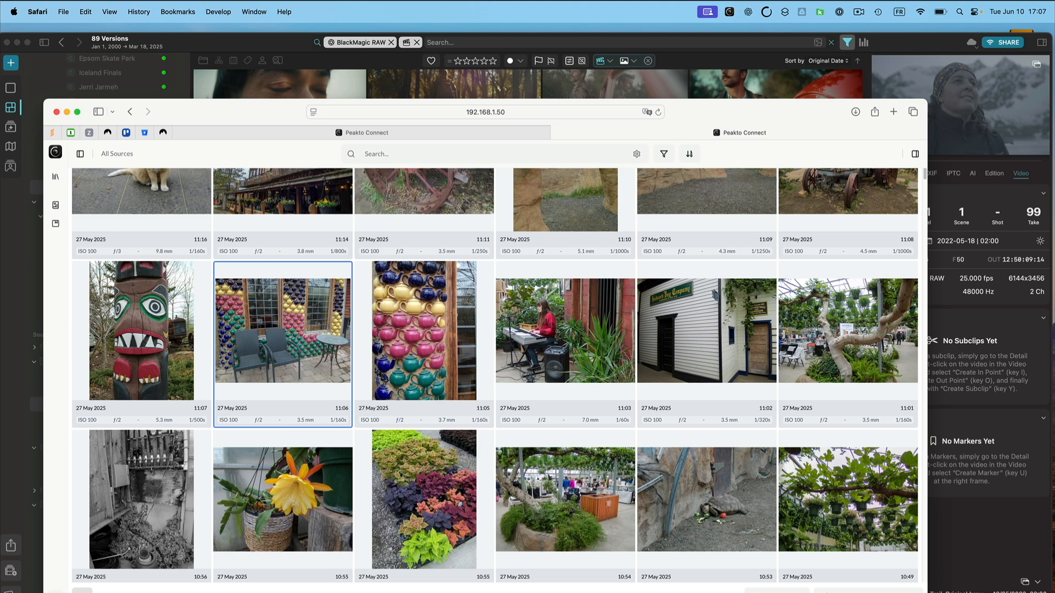
pyautogui.click(82, 586)
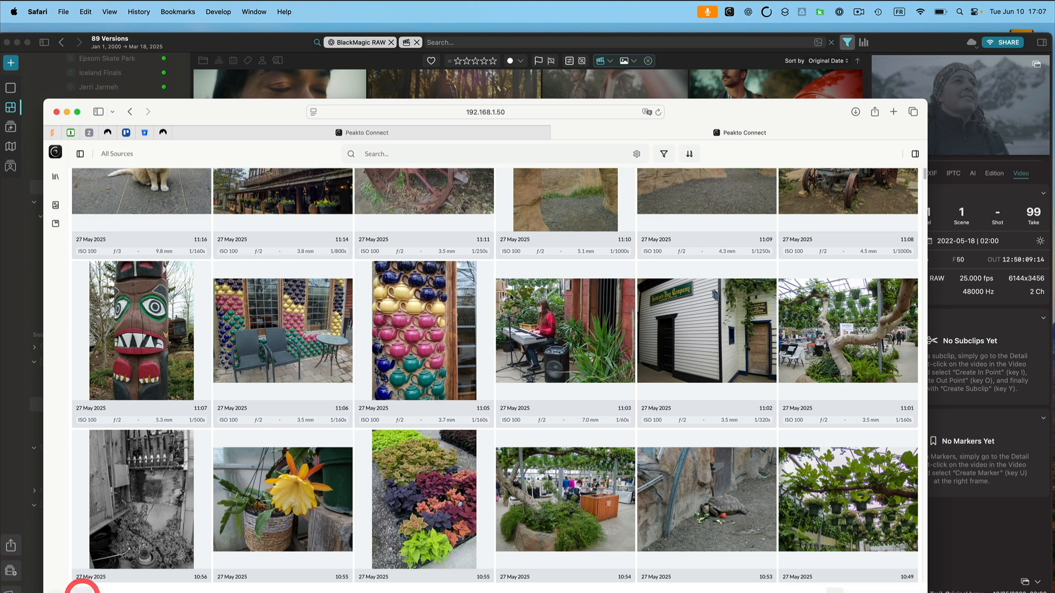
# Show the details panel, select a bird-in-reeds photo and toggle its five-star rating on and off.
pyautogui.click(914, 155)
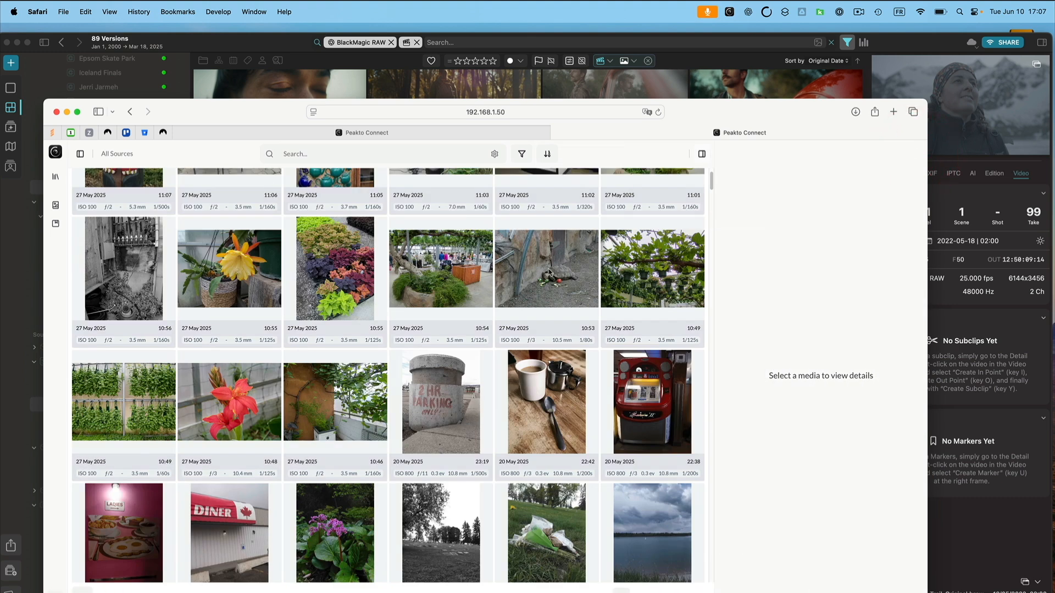
pyautogui.scroll(-15, 529, 447)
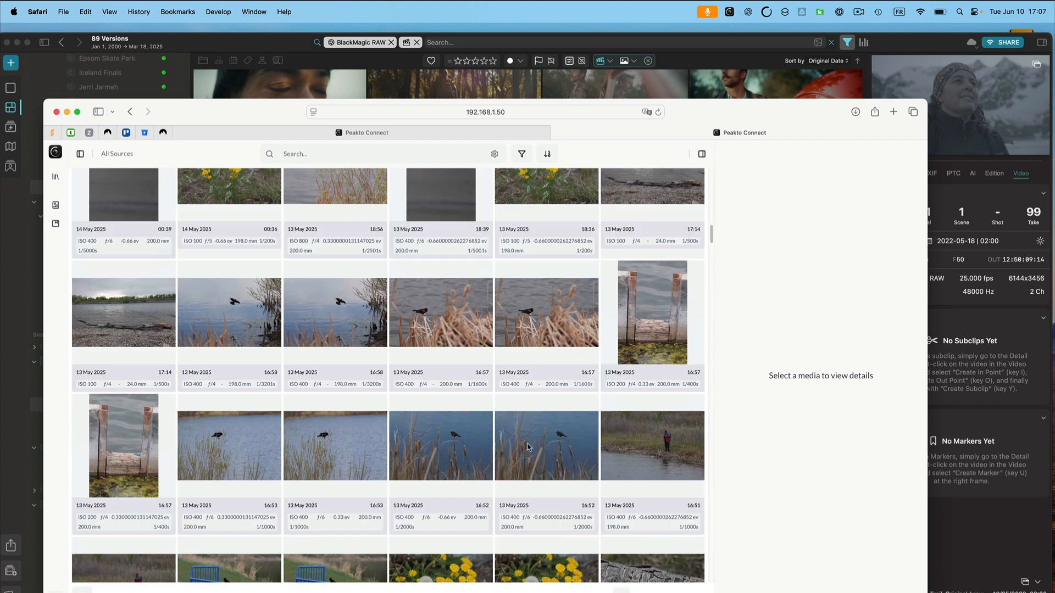
pyautogui.click(537, 311)
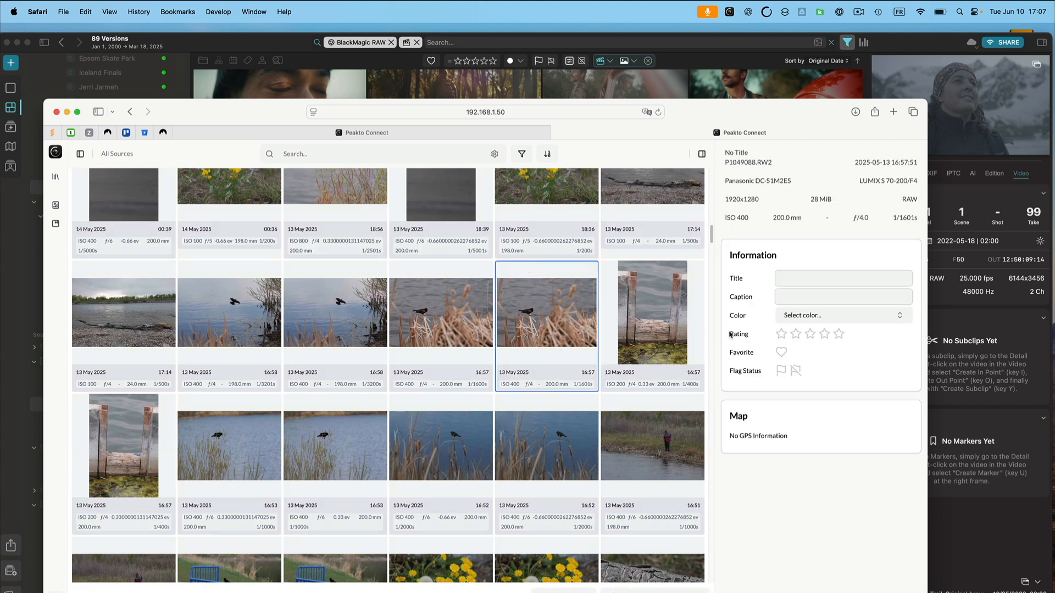
pyautogui.click(838, 334)
pyautogui.click(839, 334)
# Open the library sidebar and browse the Birds, C1 Session and Capture One Sessions sources in the workspace.
pyautogui.click(80, 156)
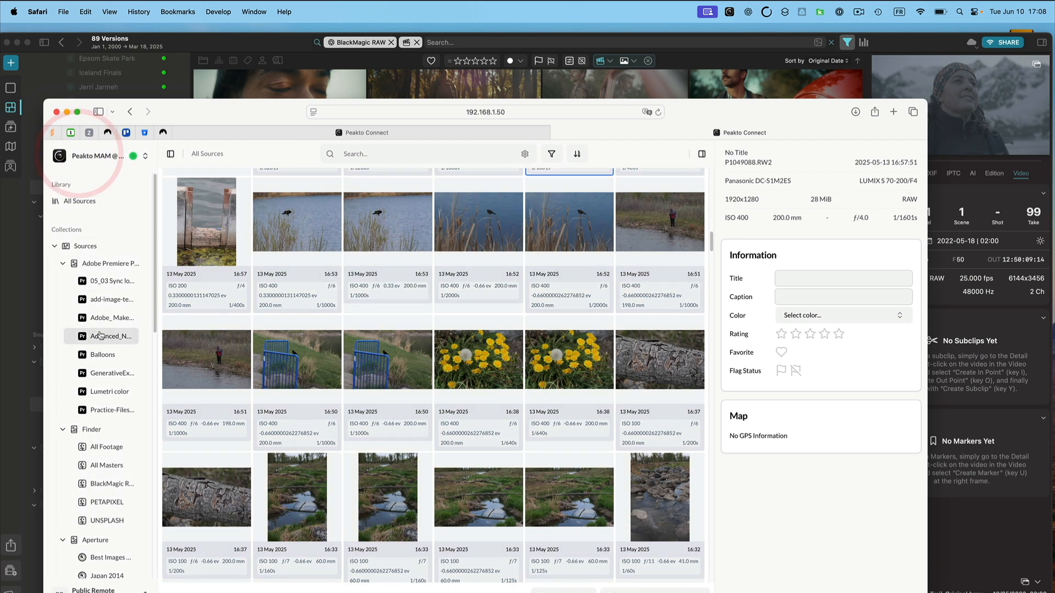
pyautogui.scroll(-5, 110, 373)
pyautogui.scroll(-2, 115, 378)
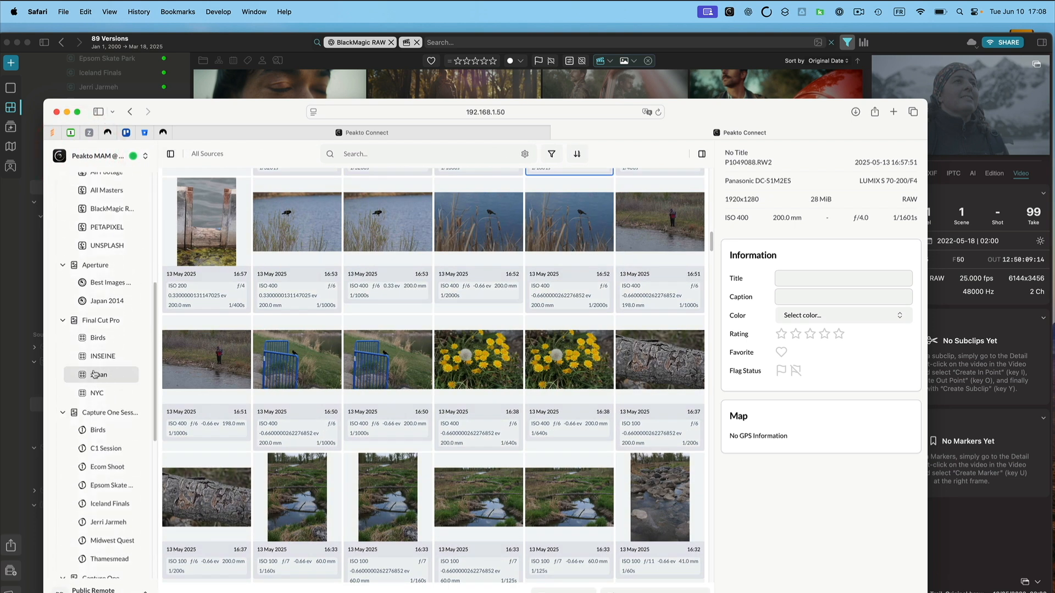
pyautogui.click(98, 430)
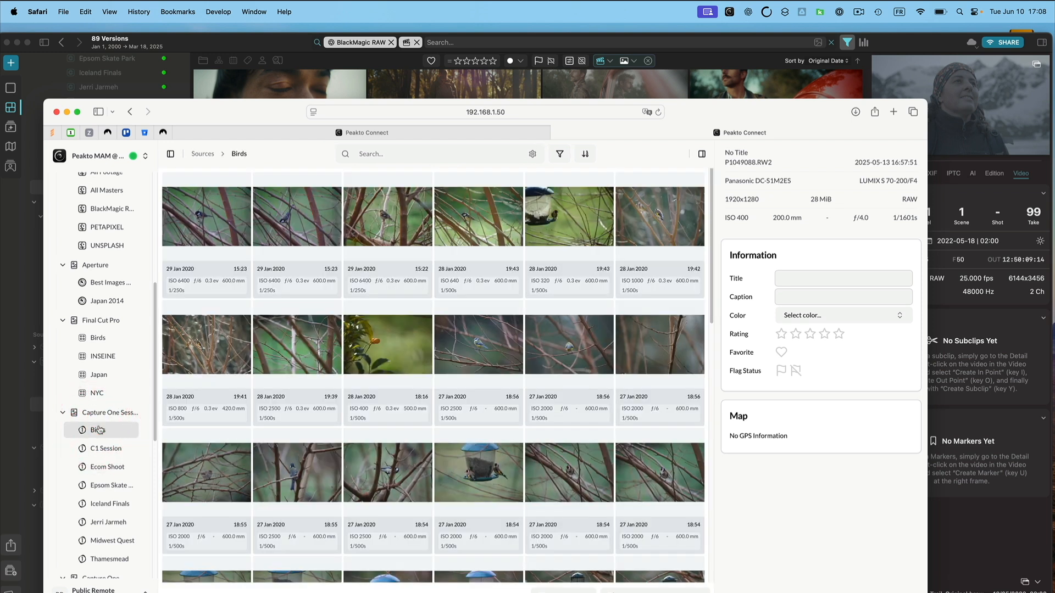
pyautogui.click(107, 446)
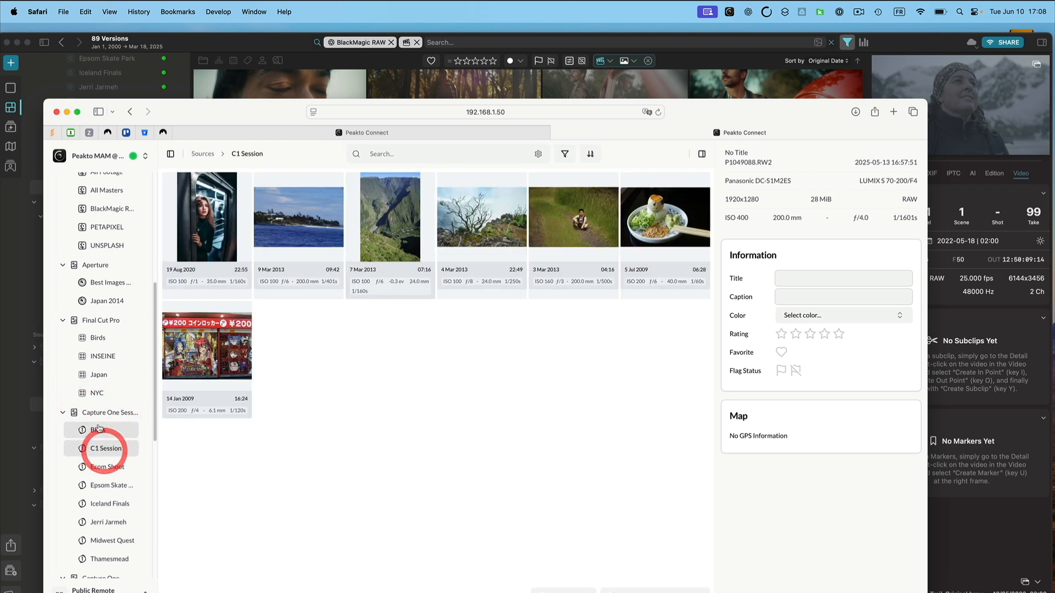
pyautogui.click(94, 414)
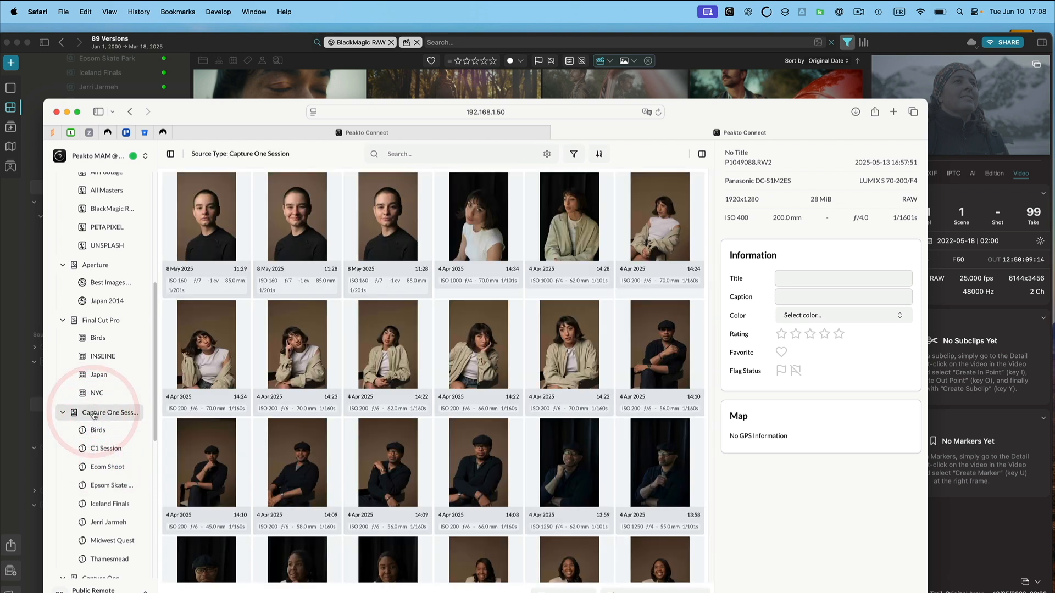
pyautogui.scroll(-15, 347, 423)
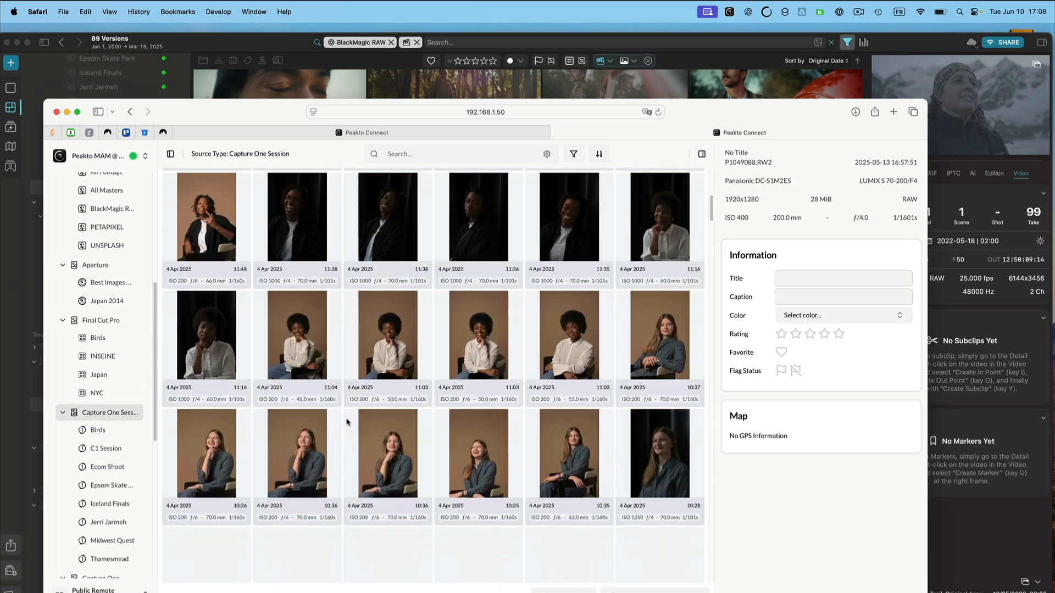
pyautogui.scroll(-10, 346, 439)
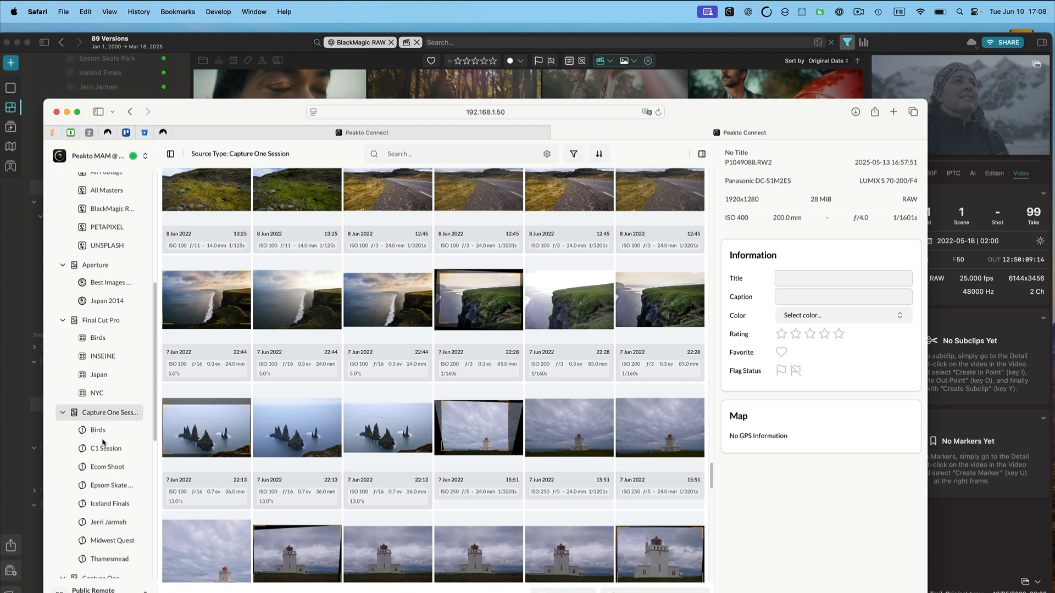
# Set the grid thumbnail scale to Fill and enable the File Information and File Name fields, moving File Name to the top.
pyautogui.click(172, 590)
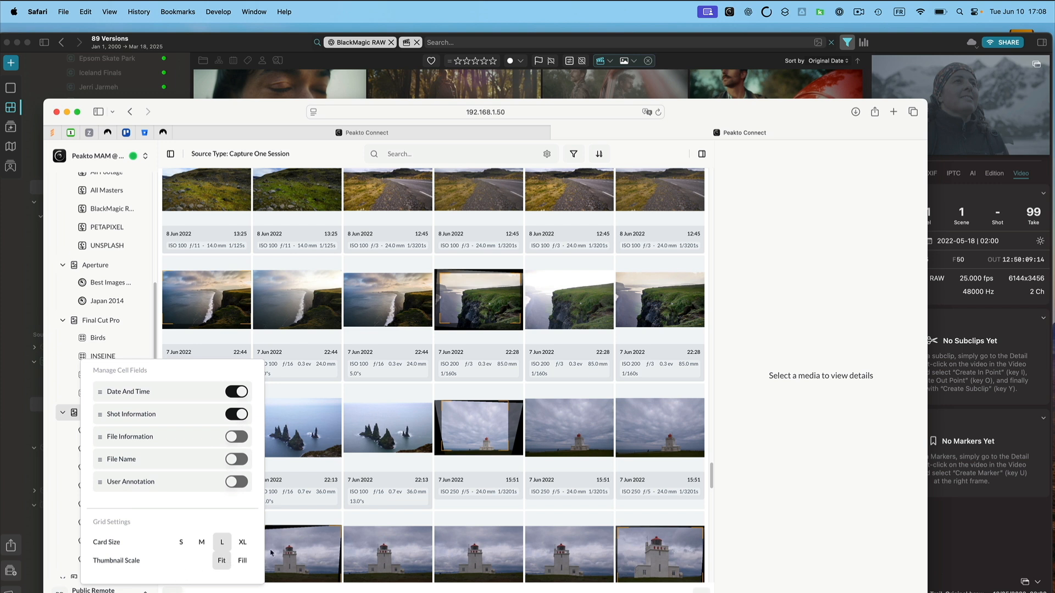
pyautogui.click(243, 561)
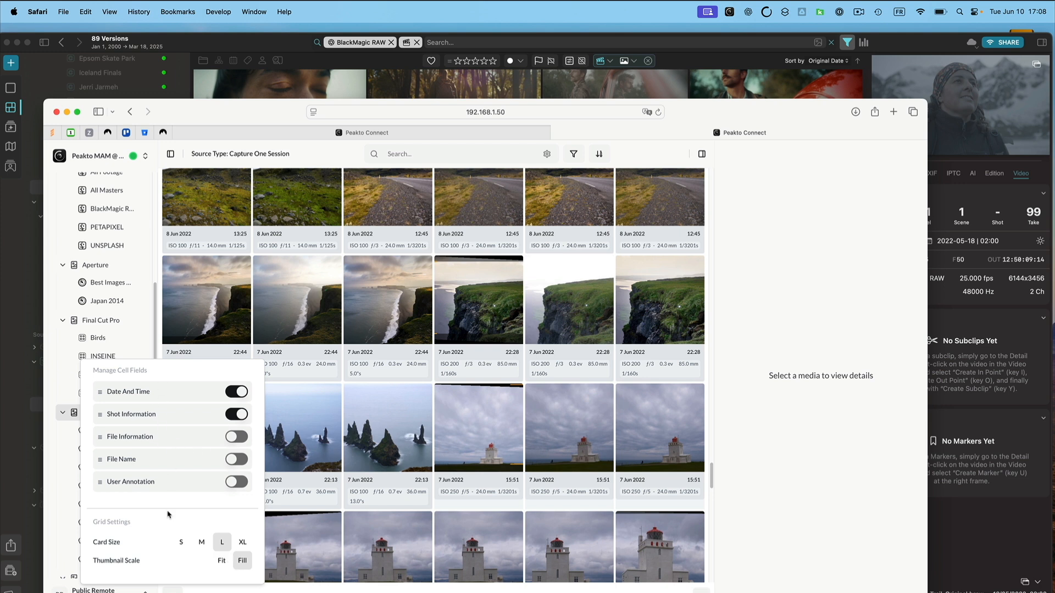
pyautogui.click(235, 440)
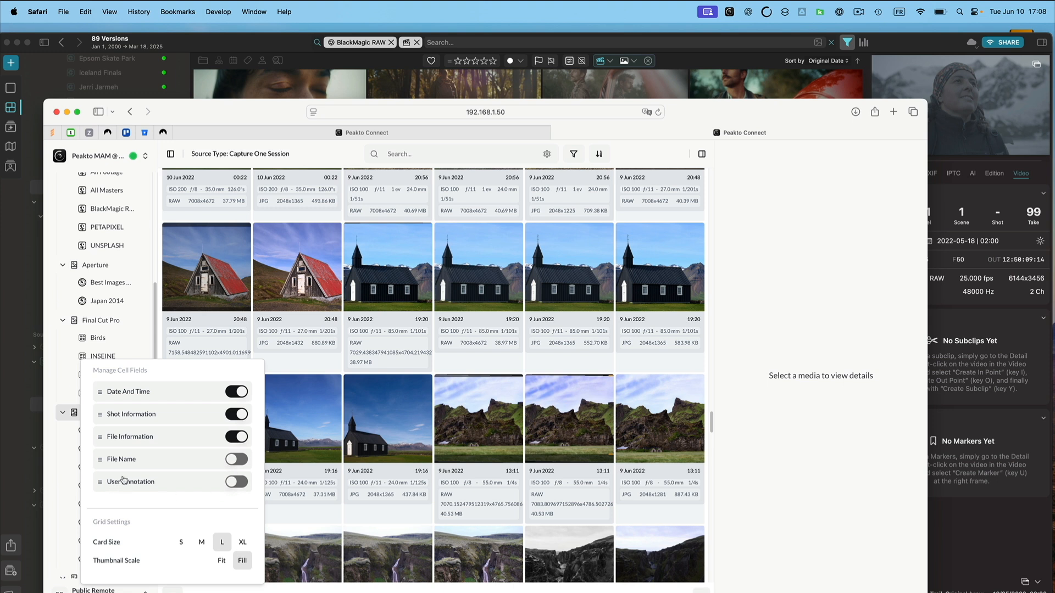
pyautogui.moveTo(119, 460); pyautogui.dragTo(105, 388)
pyautogui.click(237, 459)
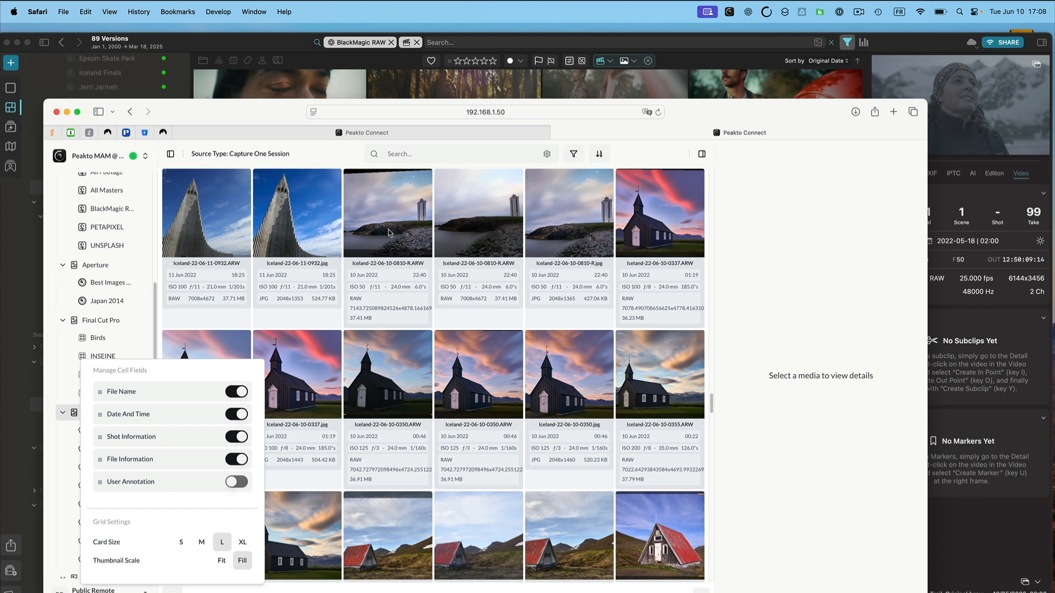
# Hide the details panel, switch back to Peakto and open the Birds Capture One session.
pyautogui.click(702, 155)
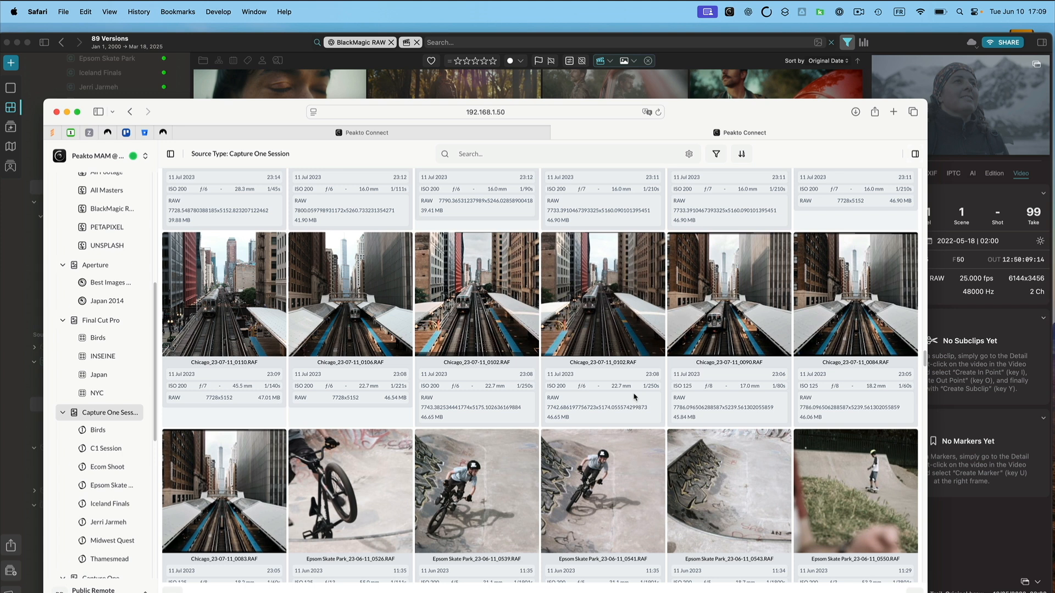
pyautogui.click(918, 44)
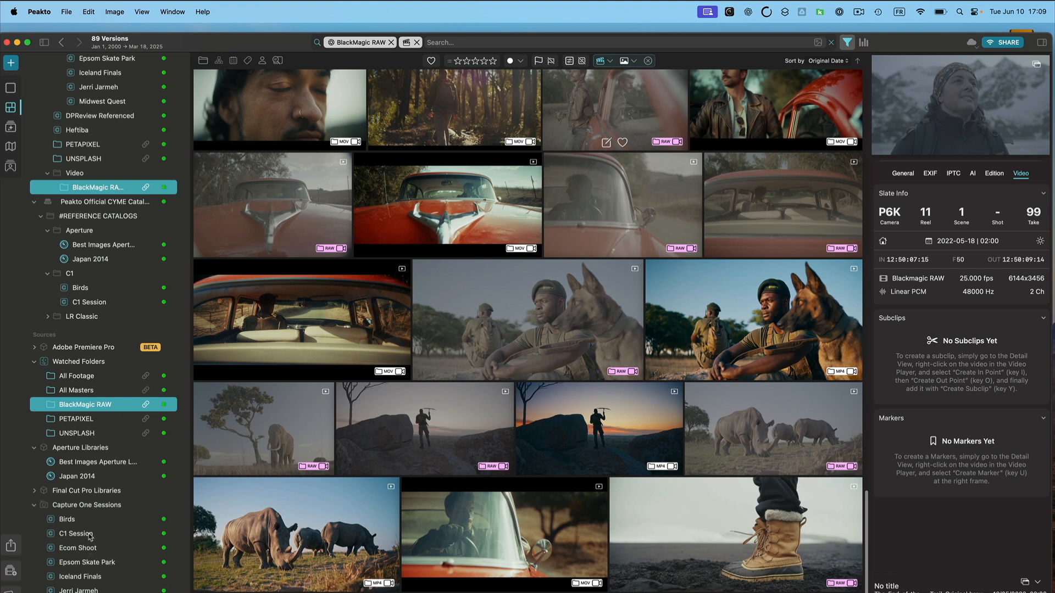
pyautogui.scroll(-10, 89, 533)
pyautogui.scroll(-3, 89, 533)
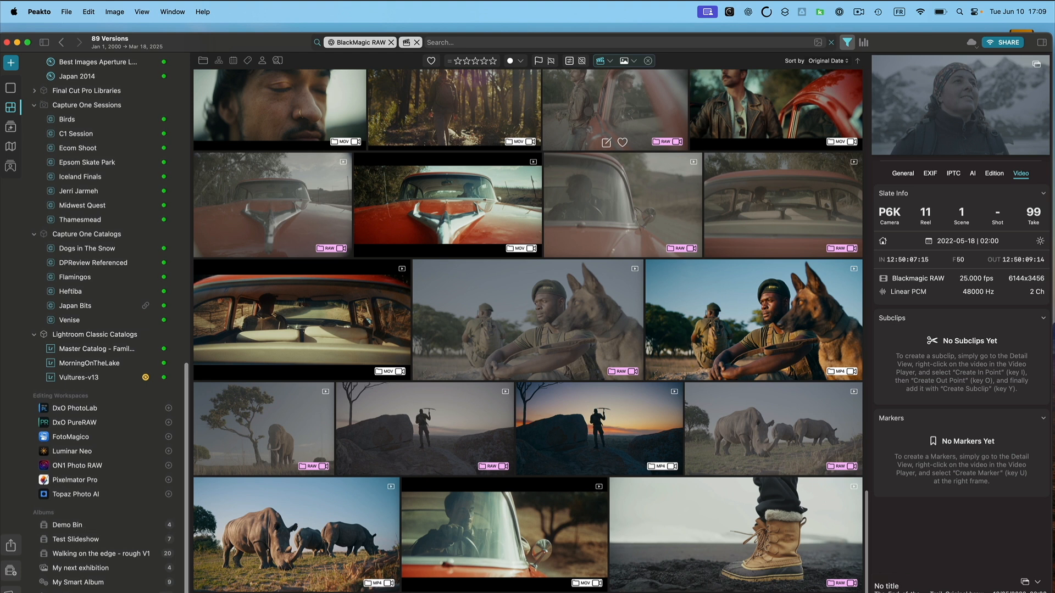
pyautogui.scroll(2, 104, 324)
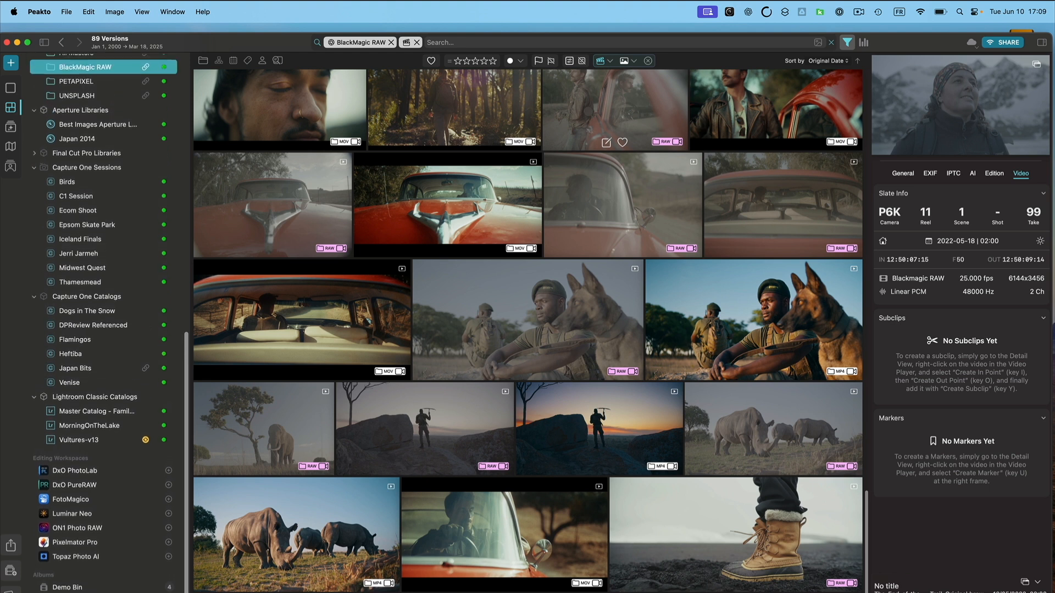
pyautogui.click(67, 186)
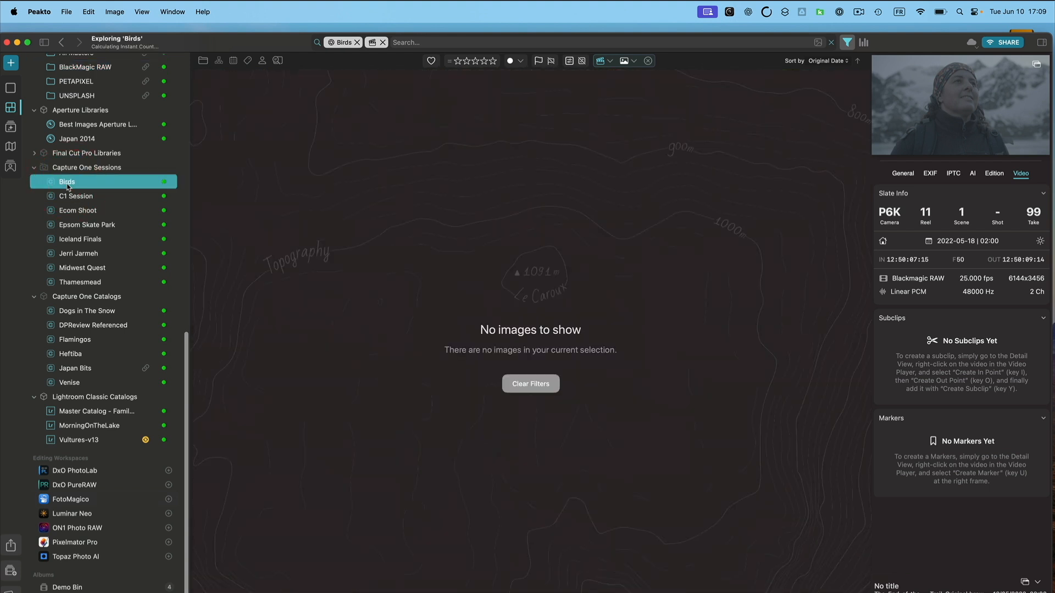
# Remove the BlackMagic RAW filter so the Birds session images are shown.
pyautogui.click(383, 44)
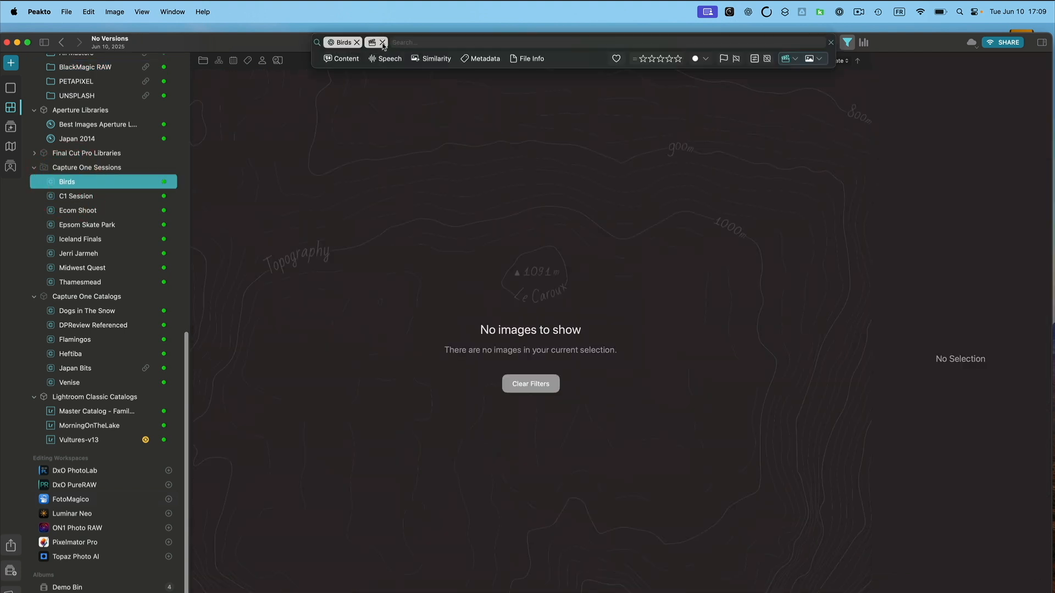
pyautogui.click(383, 43)
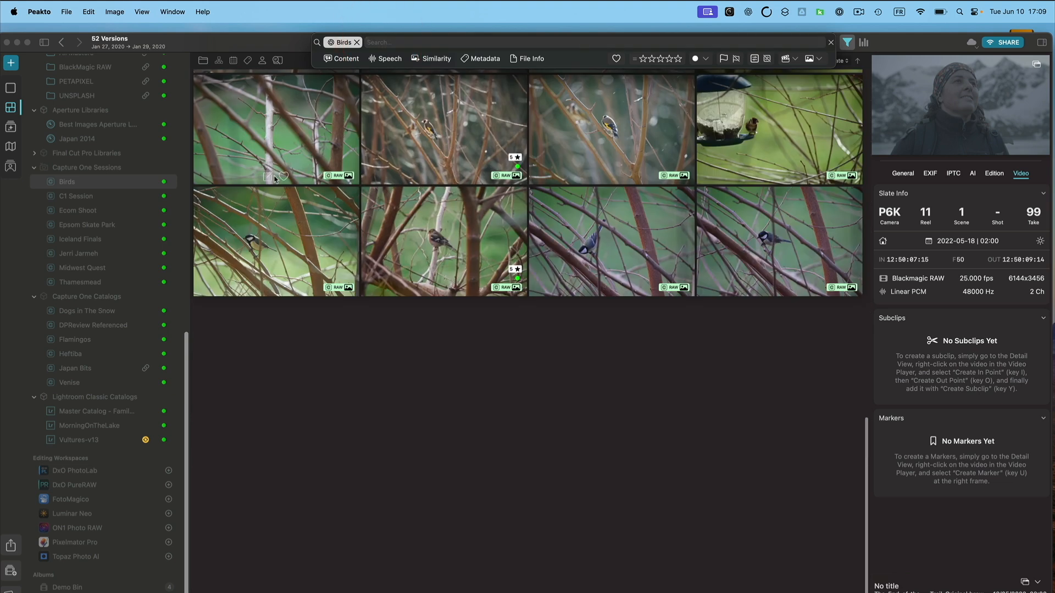
pyautogui.click(119, 178)
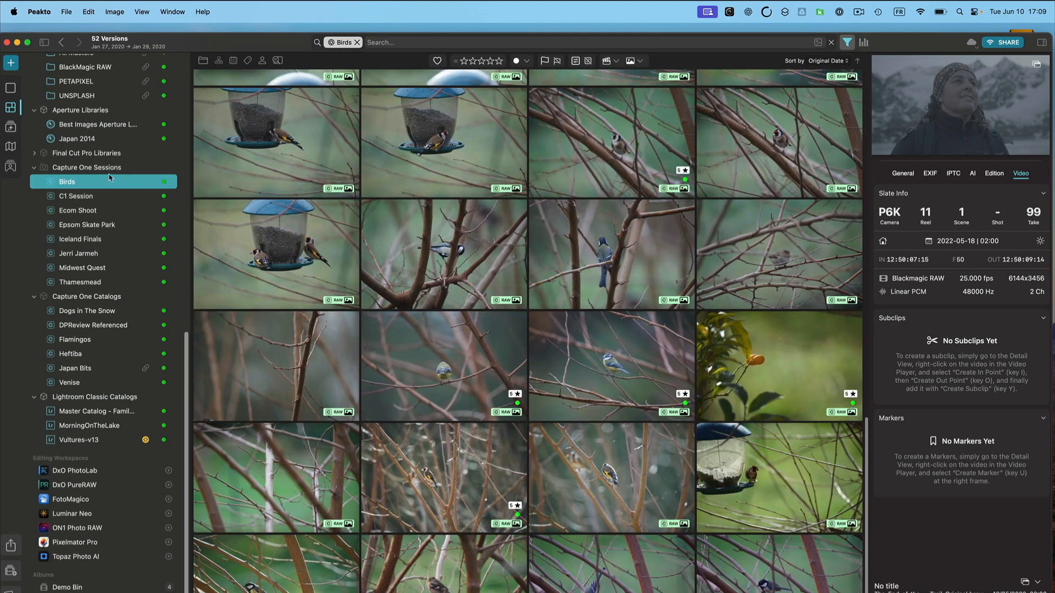
# Start sharing the Birds session with the team via Peakto Connect.
pyautogui.rightClick(87, 184)
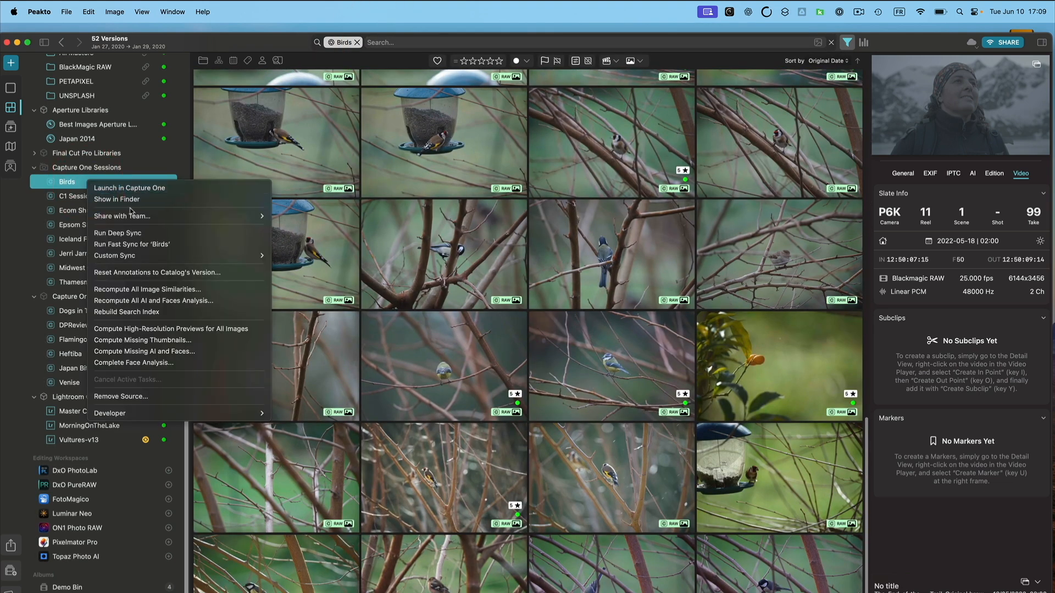
pyautogui.moveTo(133, 215)
pyautogui.click(311, 218)
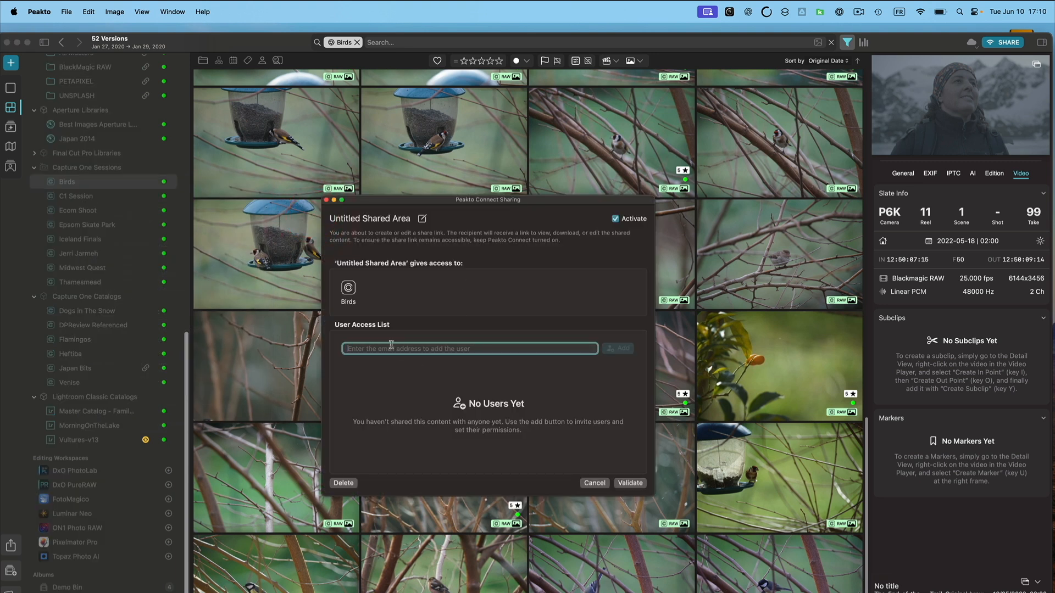
# Add the recipient's e-mail address to the user access list and grant download permission.
pyautogui.click(620, 349)
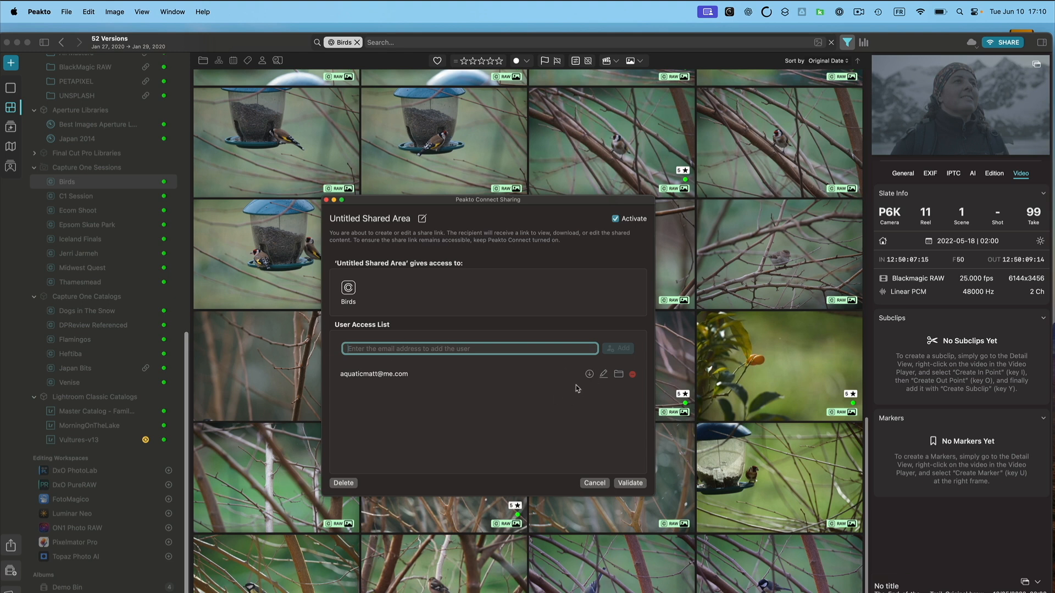
pyautogui.click(589, 375)
# Rename the shared area to Birds Project and validate the share.
pyautogui.click(373, 219)
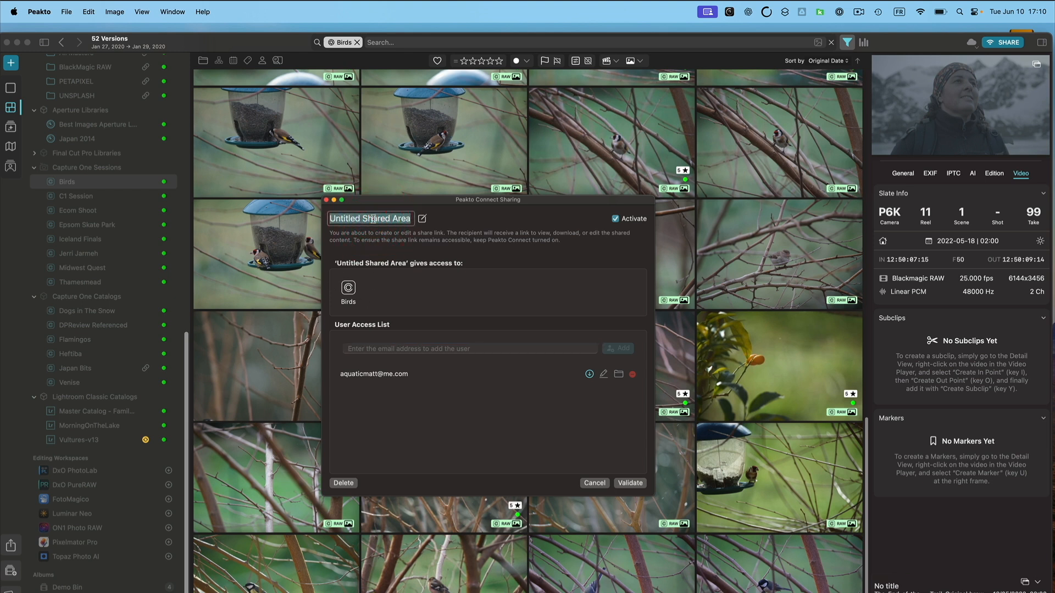
pyautogui.write('Birds ')
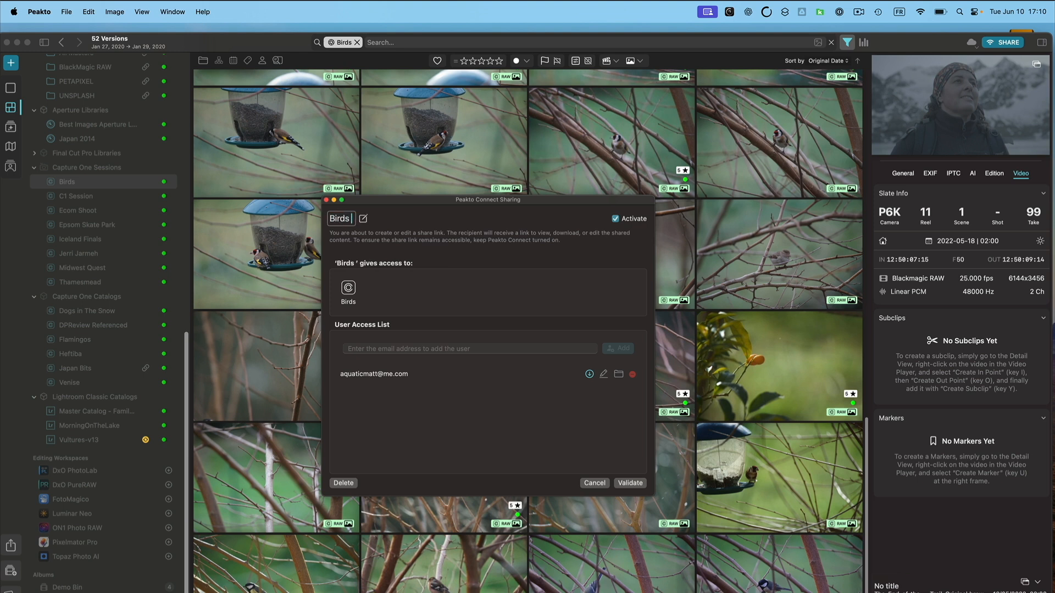
pyautogui.write('Project')
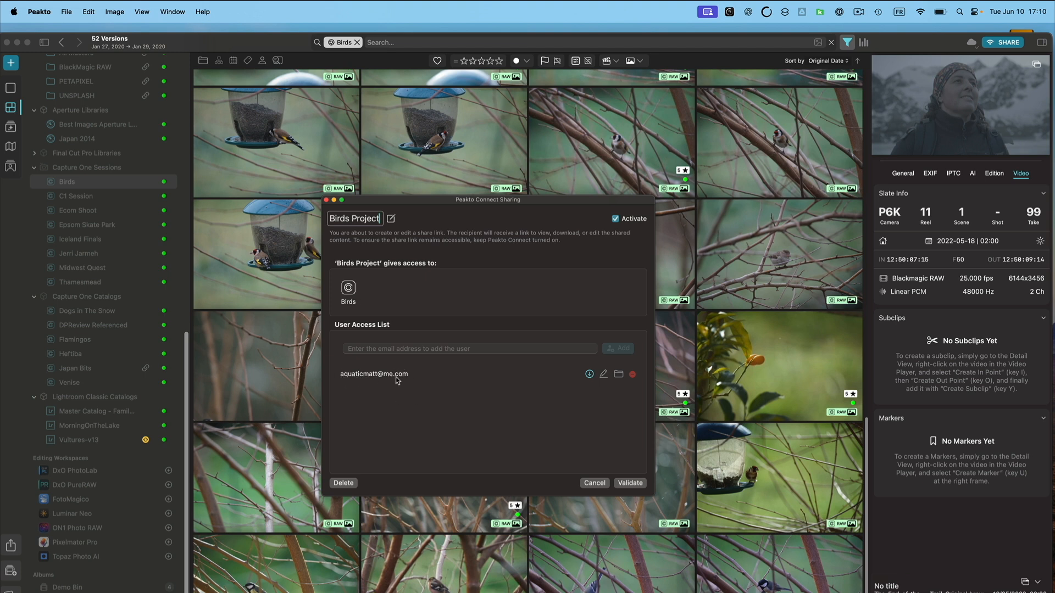
pyautogui.click(630, 483)
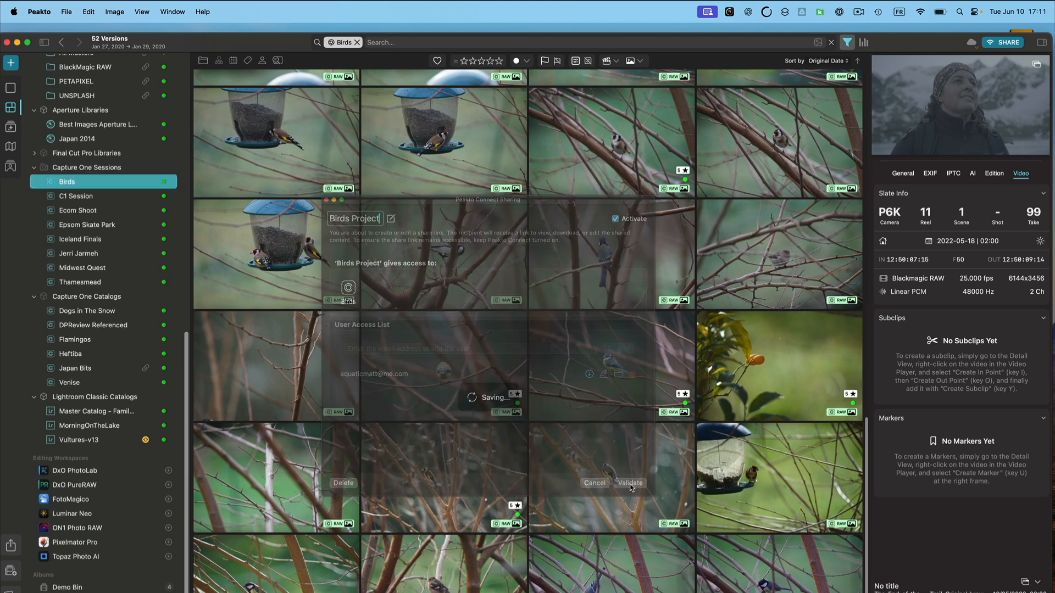
# Open the share links manager and reopen the Birds Project link for editing.
pyautogui.click(972, 44)
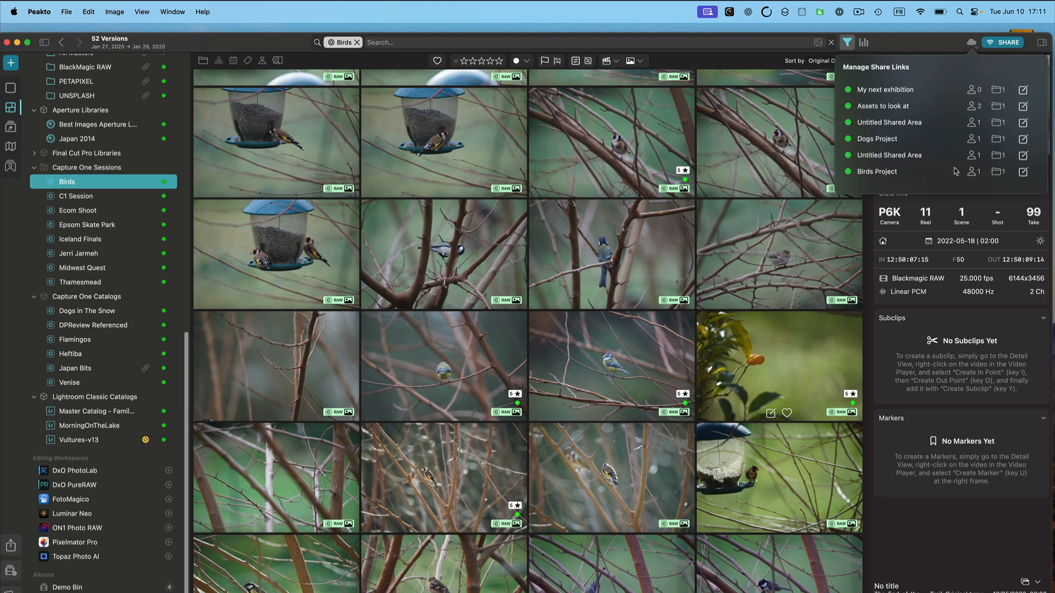
pyautogui.click(1023, 173)
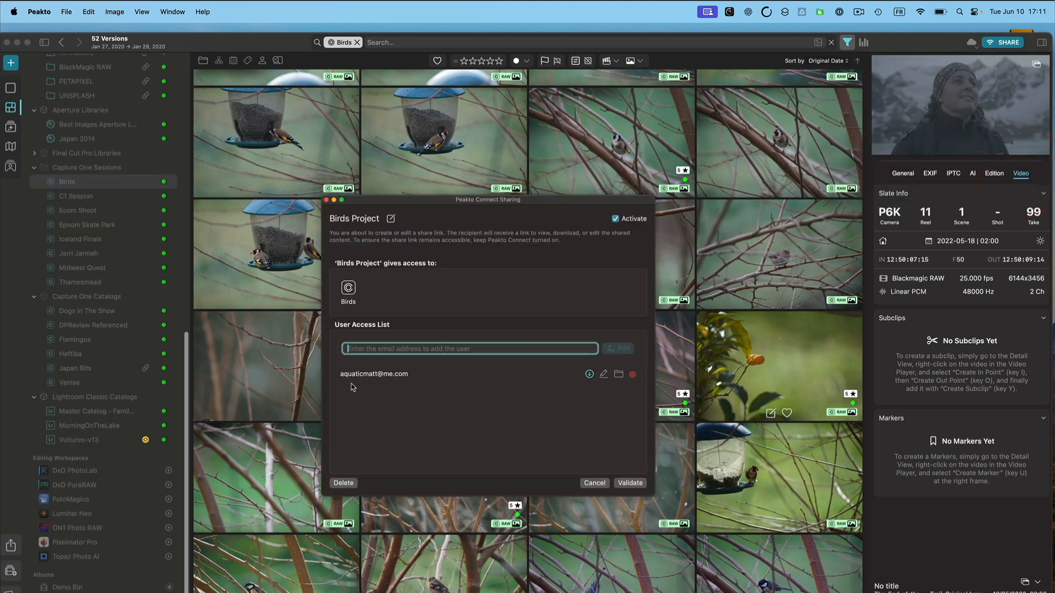
# Close the share dialog and add the Flamingos catalog as a source to the Birds Project share.
pyautogui.click(326, 200)
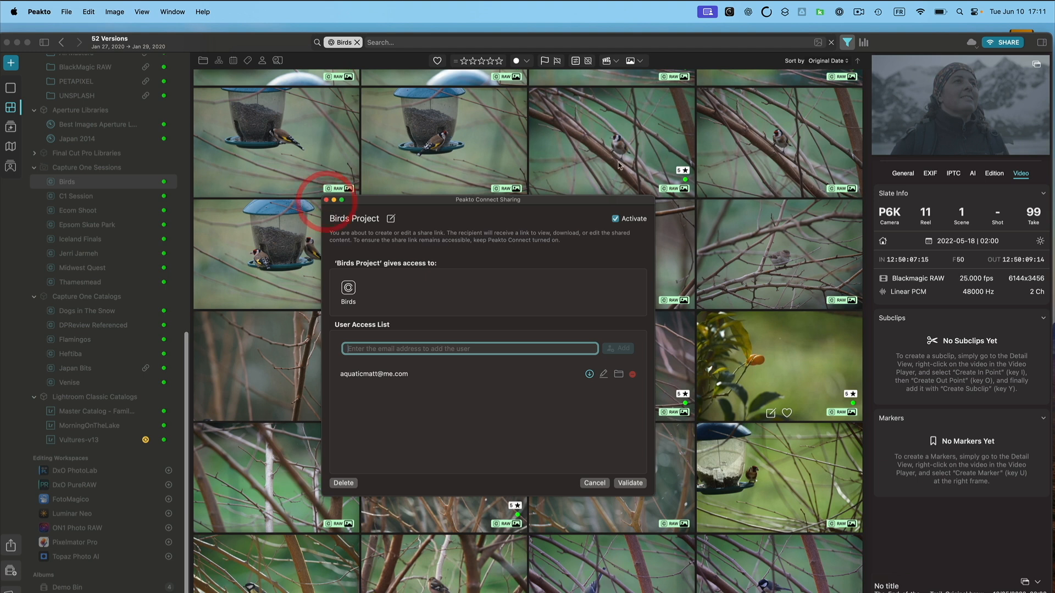
pyautogui.click(326, 200)
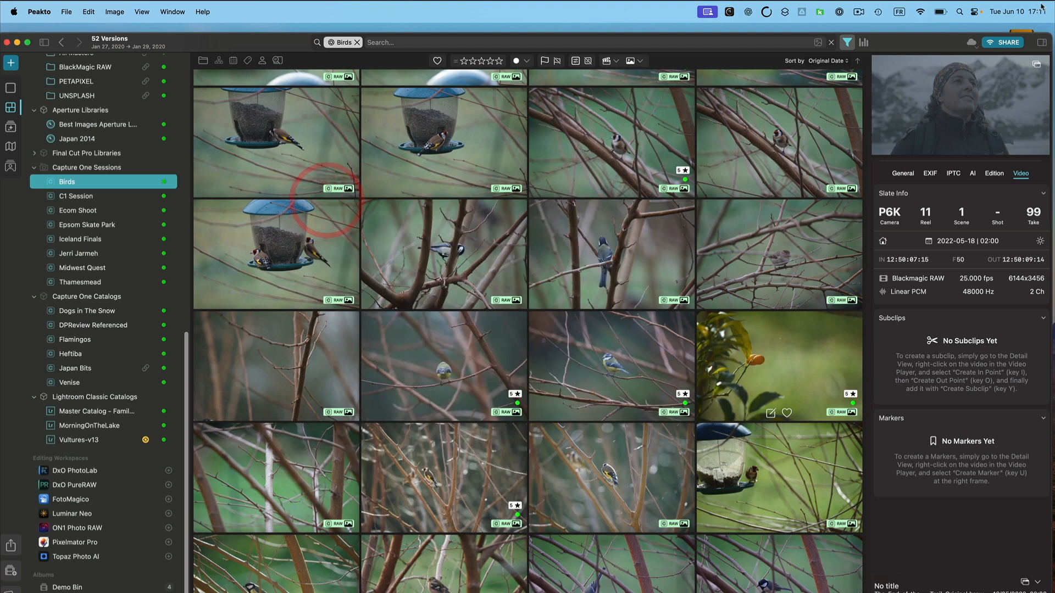
pyautogui.click(972, 43)
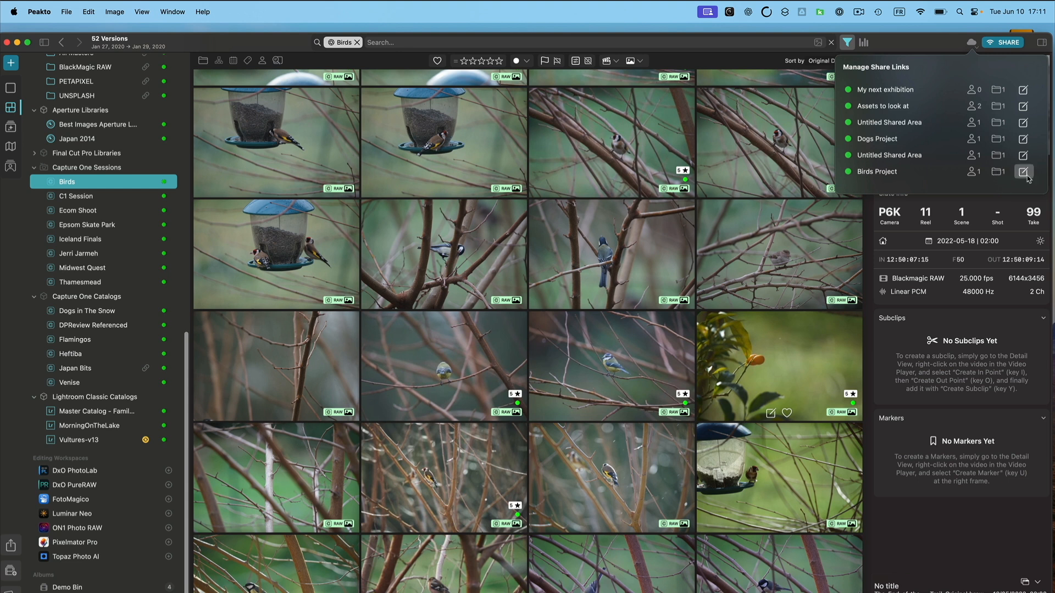
pyautogui.click(62, 343)
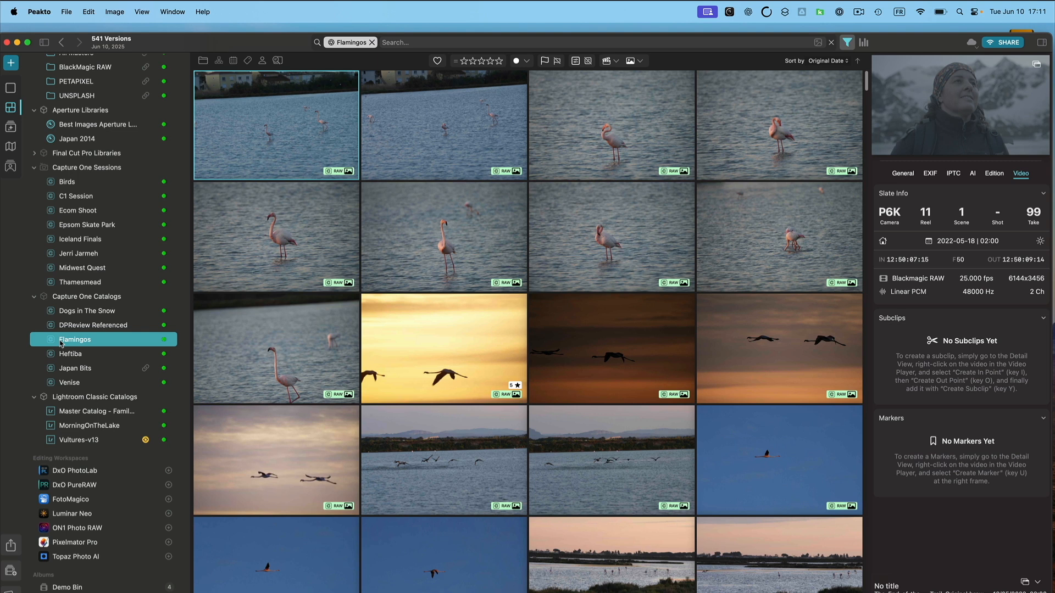
pyautogui.rightClick(62, 344)
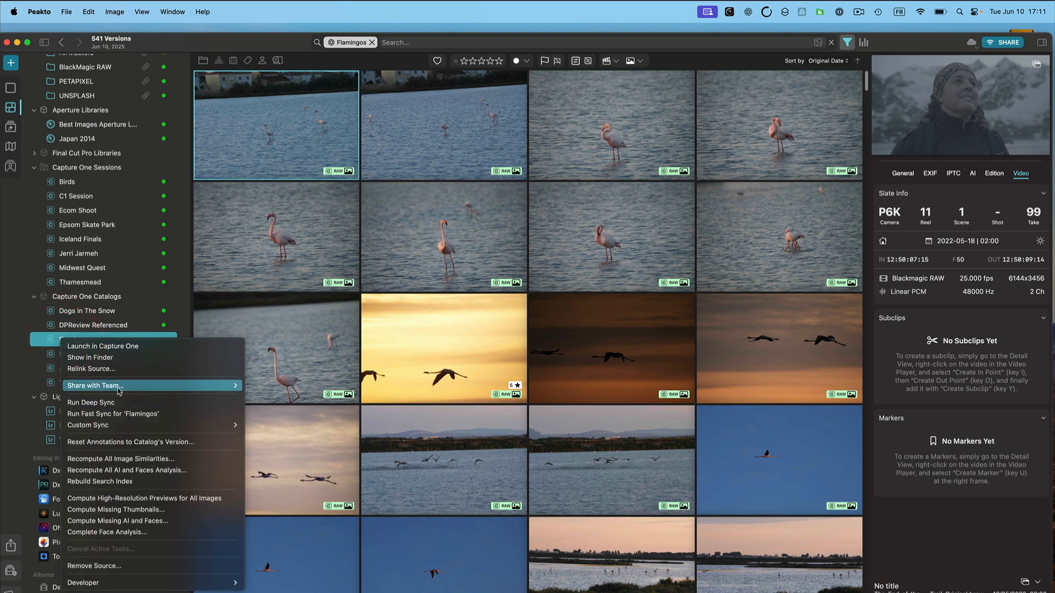
pyautogui.moveTo(119, 391)
pyautogui.moveTo(286, 399)
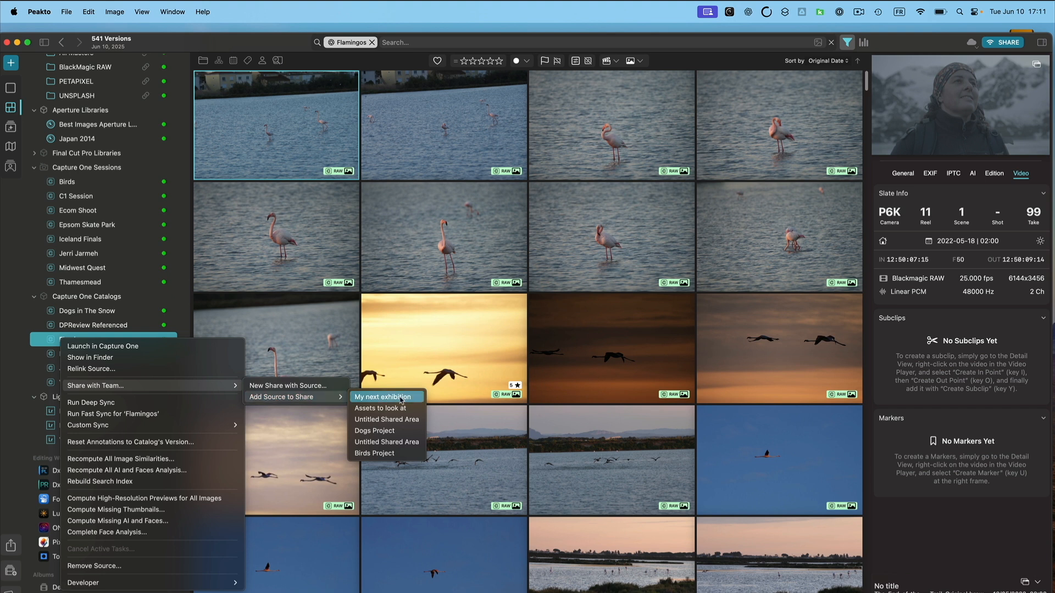
pyautogui.click(388, 453)
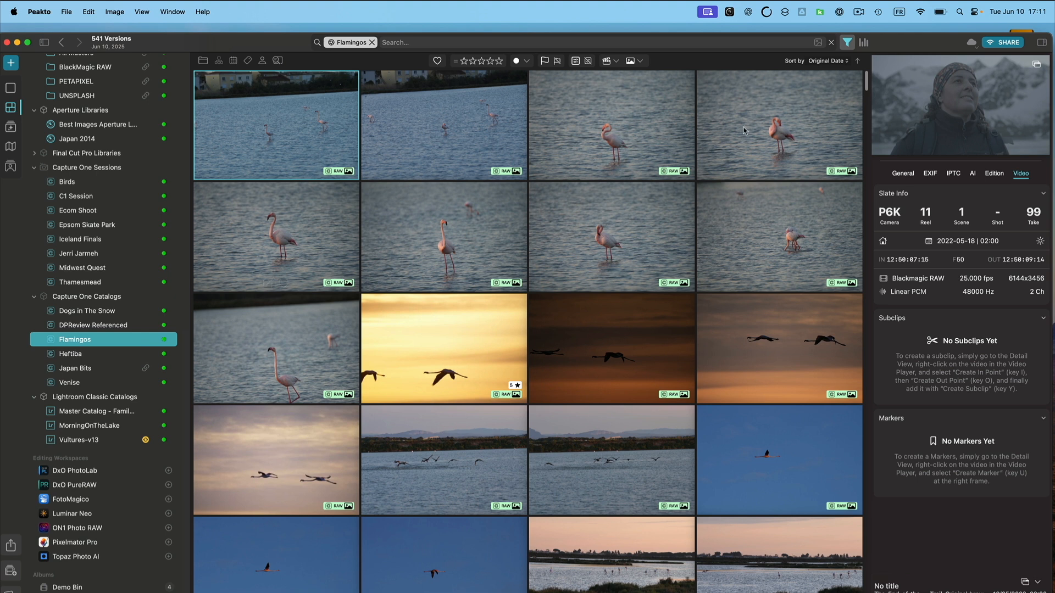
# Review the Birds Project share's sources and the Peakto Connect web workspace.
pyautogui.click(977, 42)
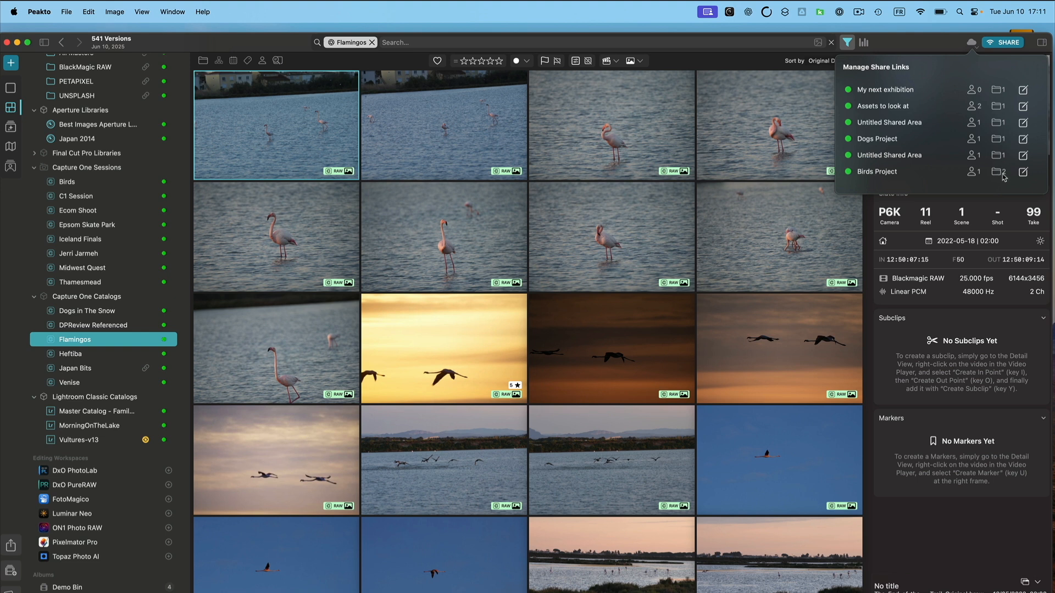
pyautogui.click(1023, 172)
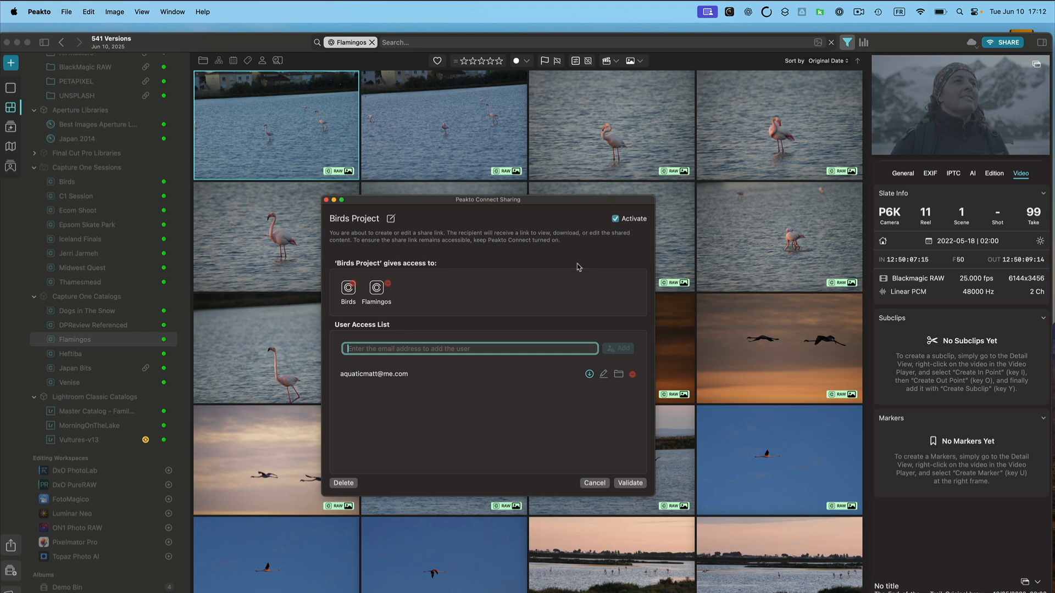
pyautogui.click(326, 200)
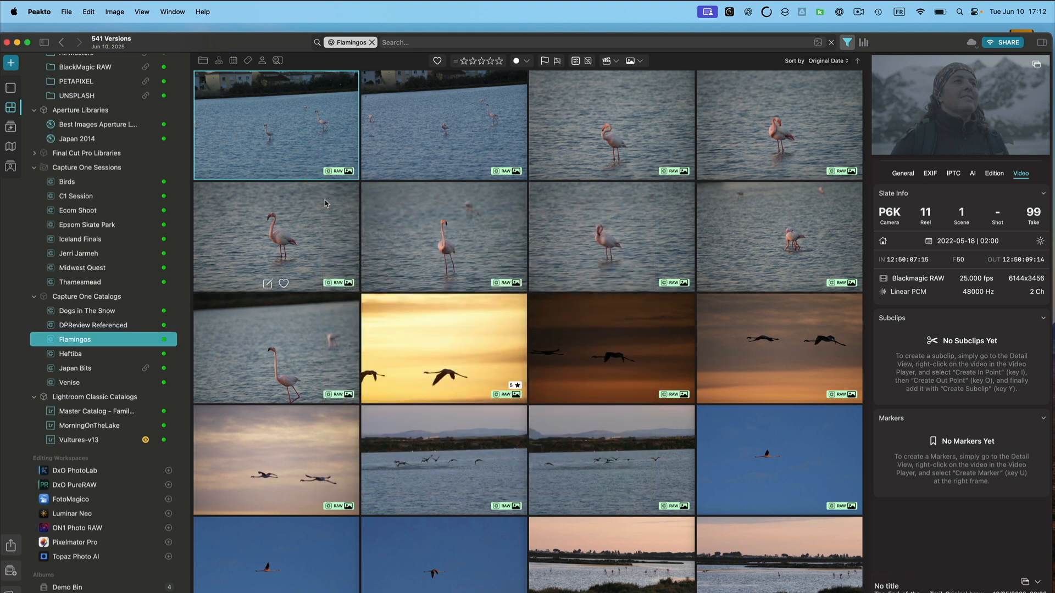
pyautogui.moveTo(424, 445)
pyautogui.press('super+Tab')
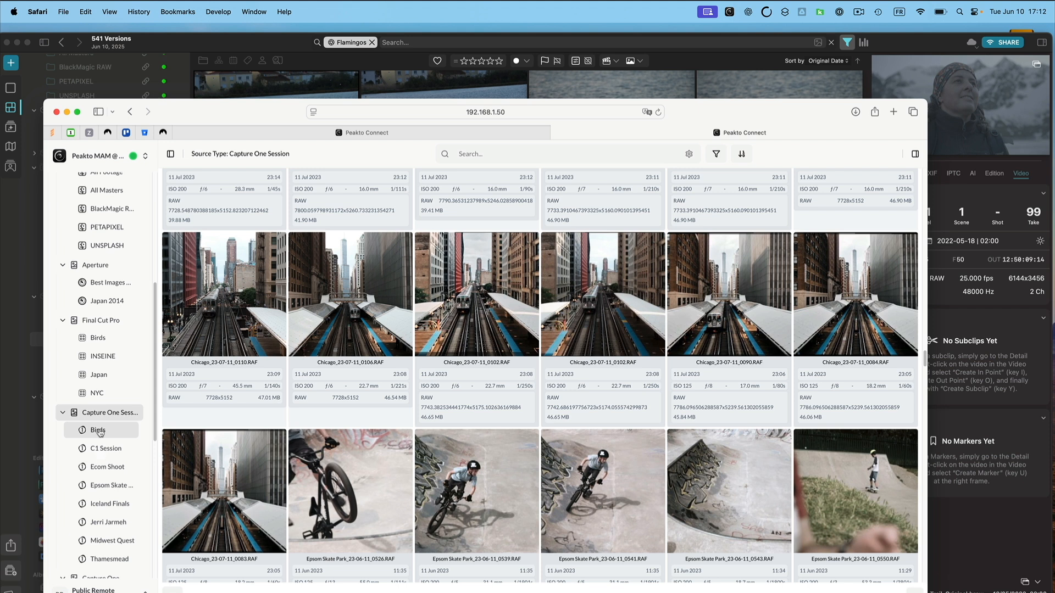
pyautogui.click(230, 40)
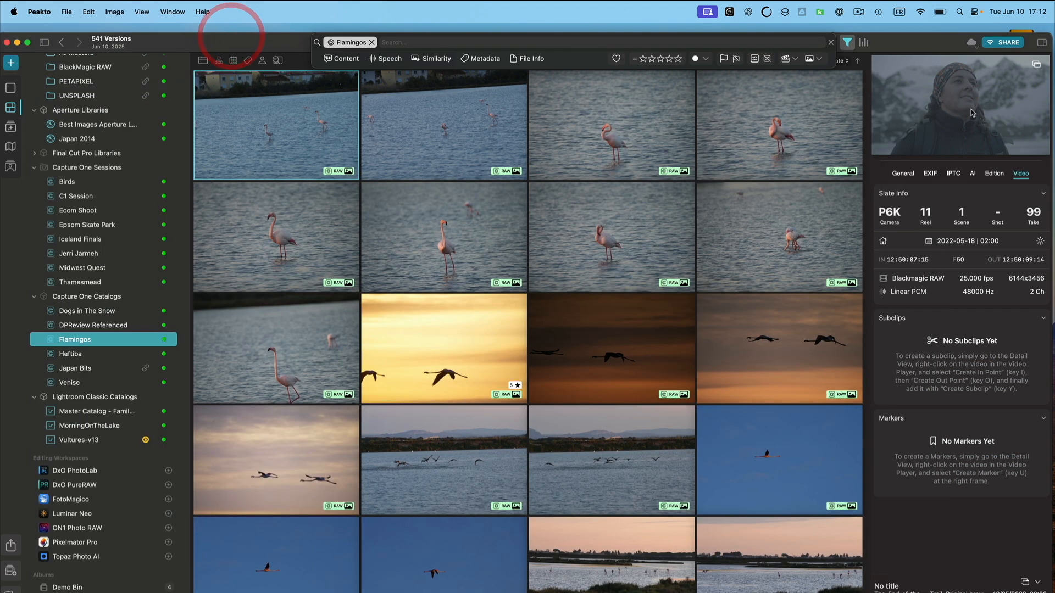
# Filter all sources by the faces John and Maya.
pyautogui.click(971, 44)
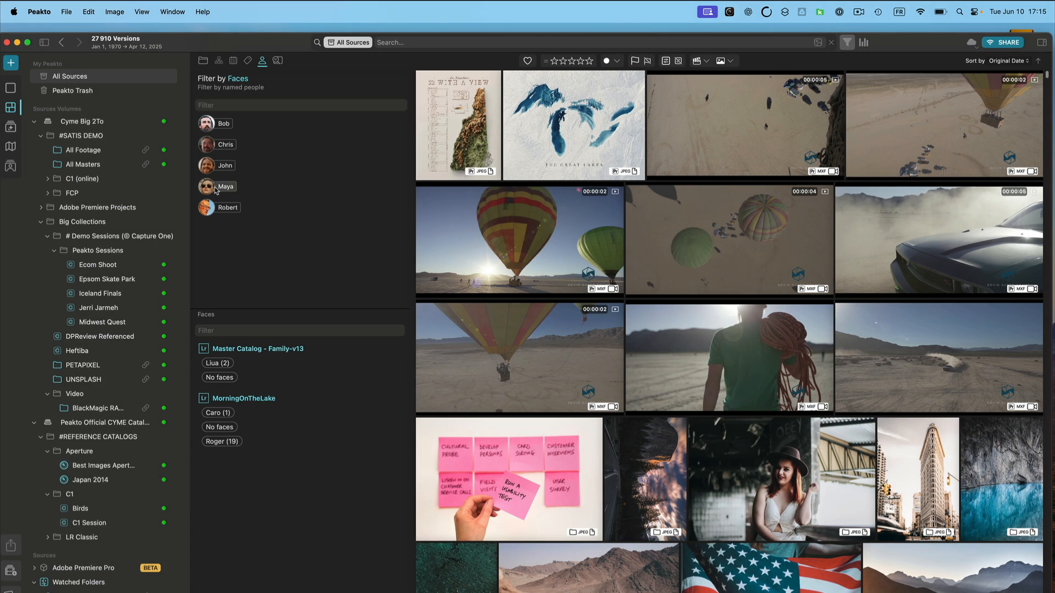
pyautogui.click(216, 187)
pyautogui.click(222, 165)
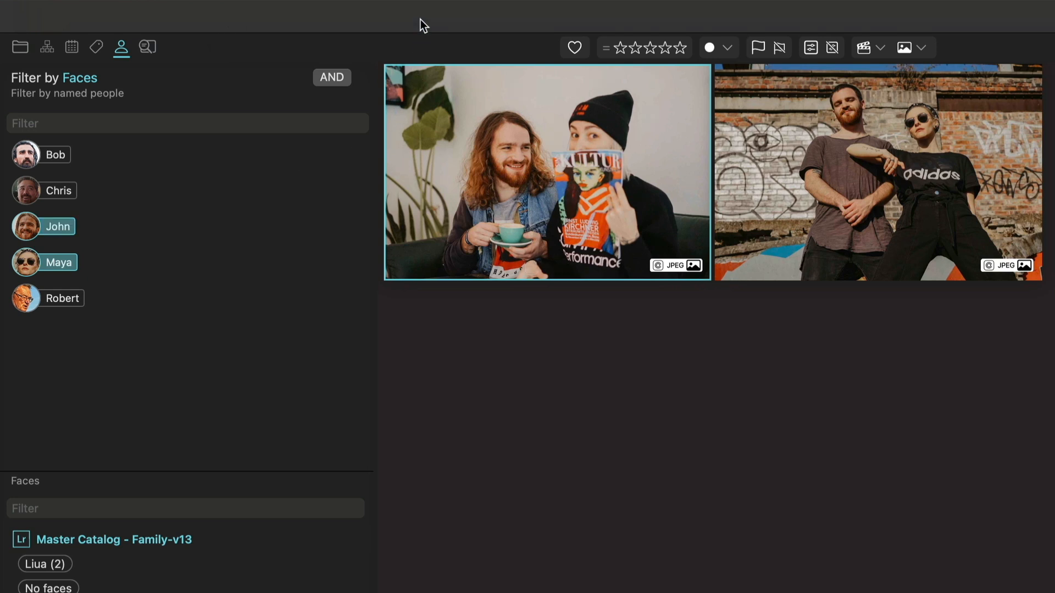
pyautogui.moveTo(419, 15)
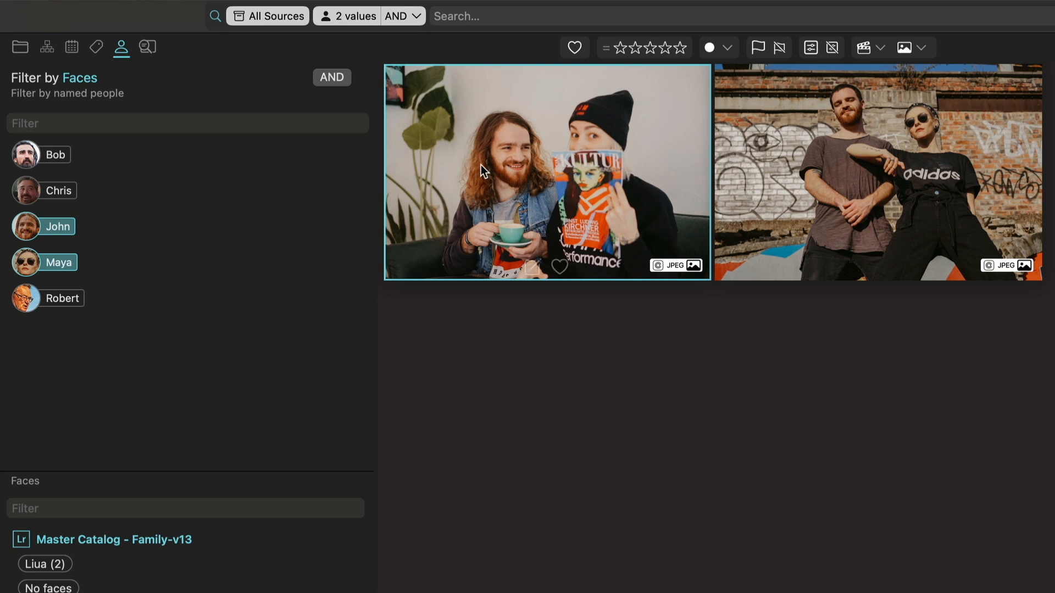
pyautogui.moveTo(877, 150)
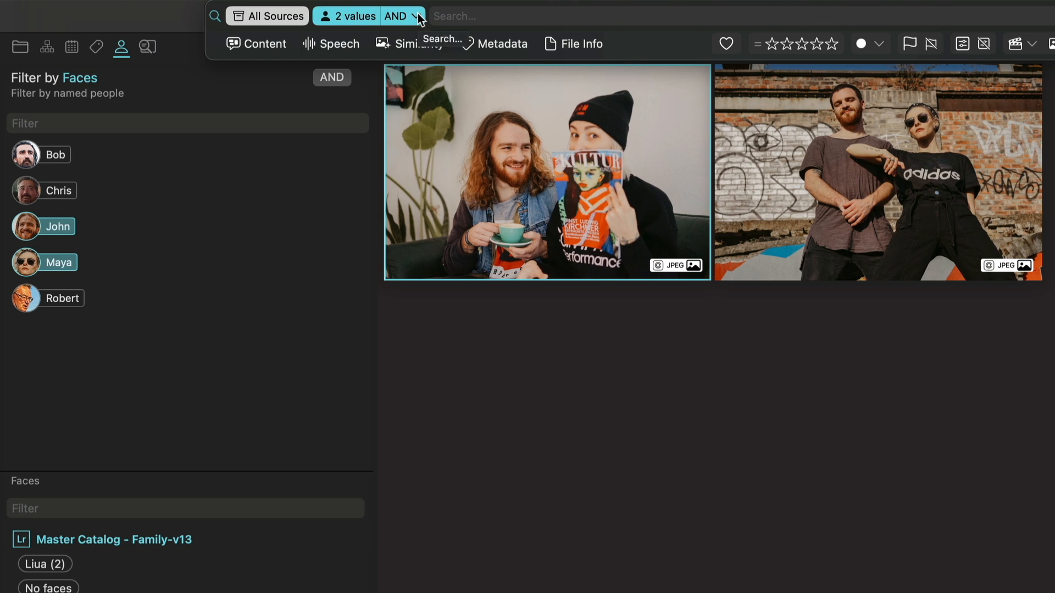
# Switch the face filter combination to OR and back to AND.
pyautogui.click(417, 17)
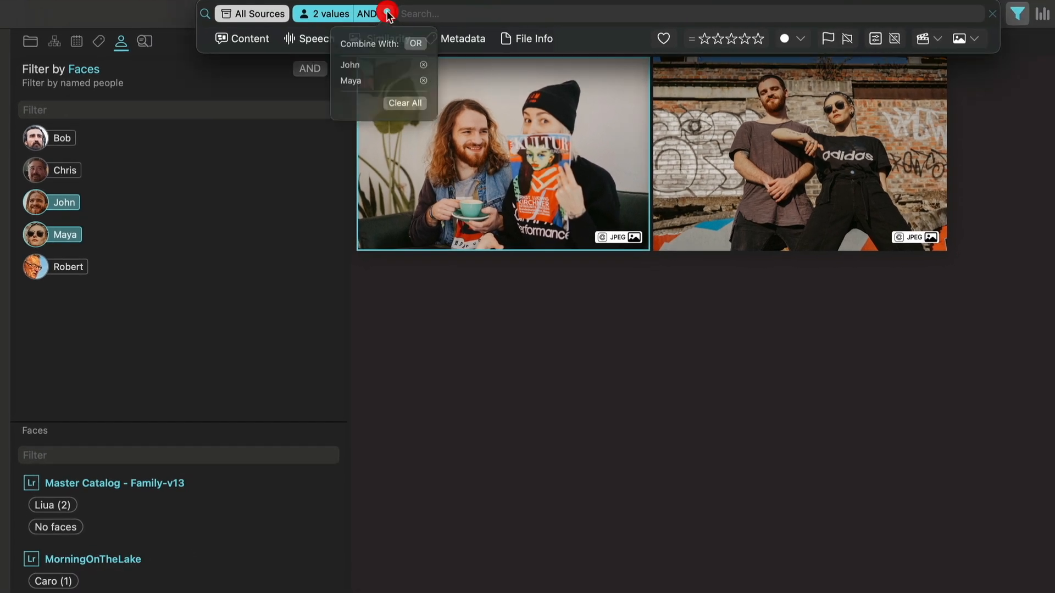
pyautogui.click(421, 49)
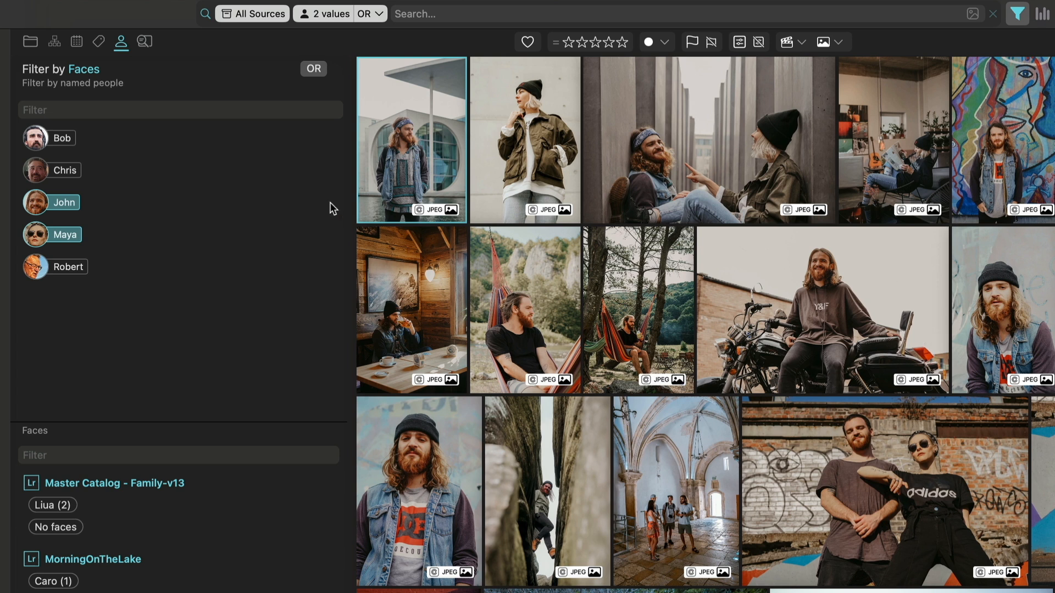
pyautogui.click(378, 14)
pyautogui.click(420, 47)
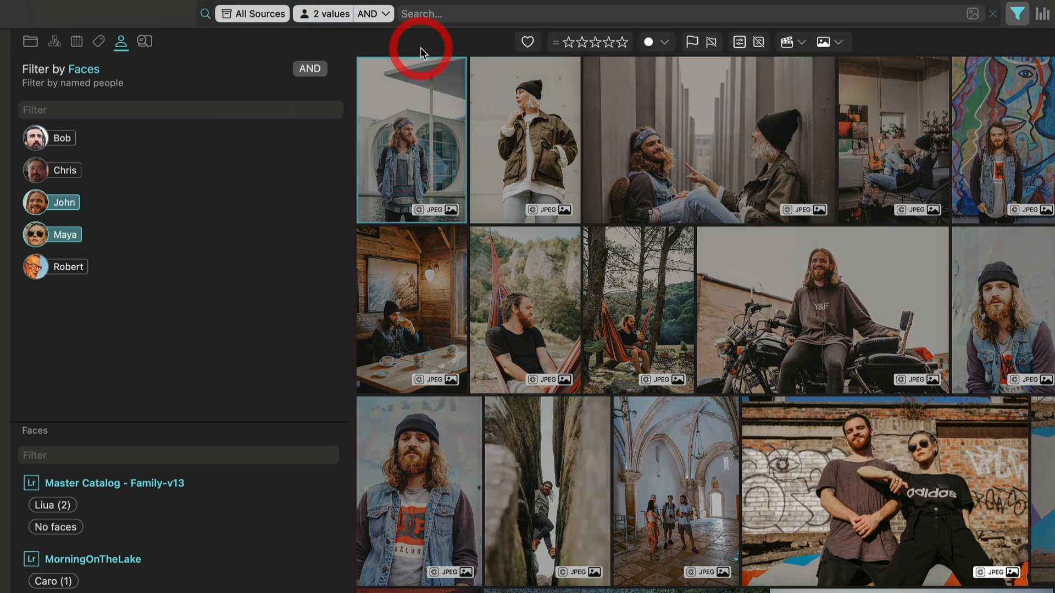
pyautogui.moveTo(380, 20)
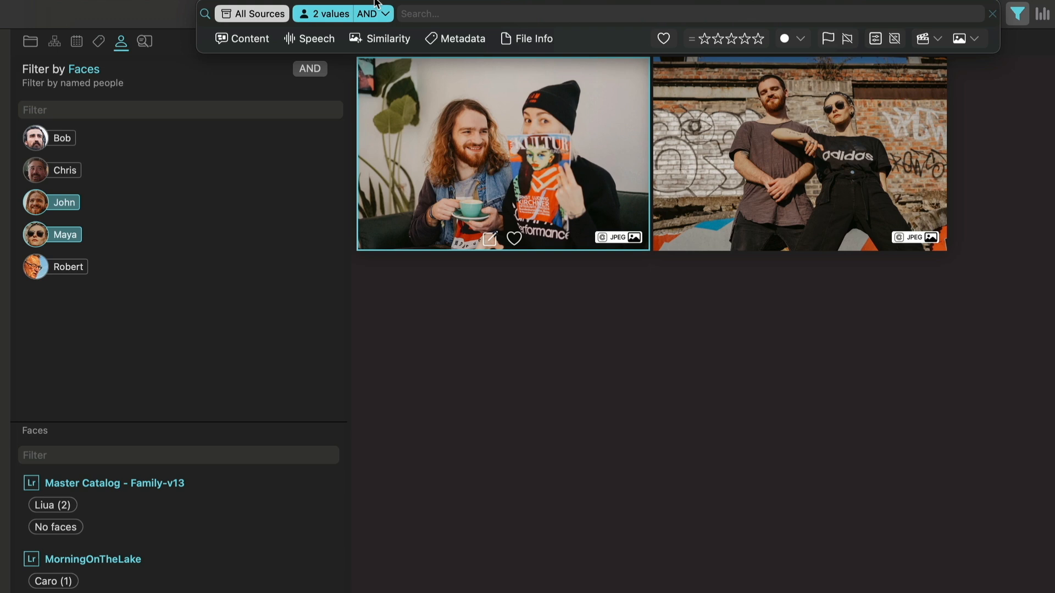
pyautogui.click(385, 14)
pyautogui.click(386, 14)
pyautogui.click(386, 15)
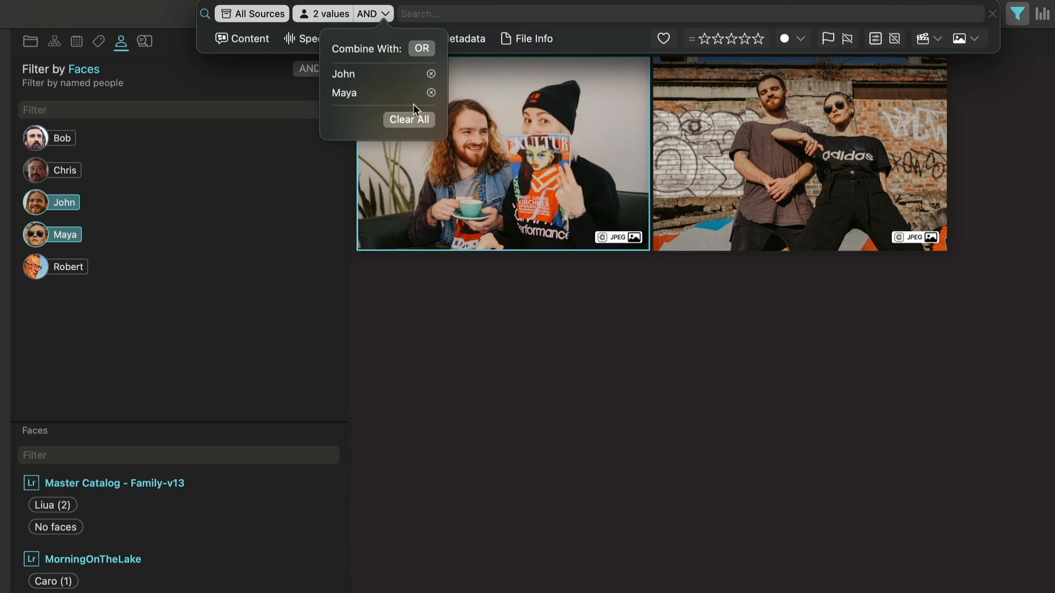
pyautogui.click(427, 16)
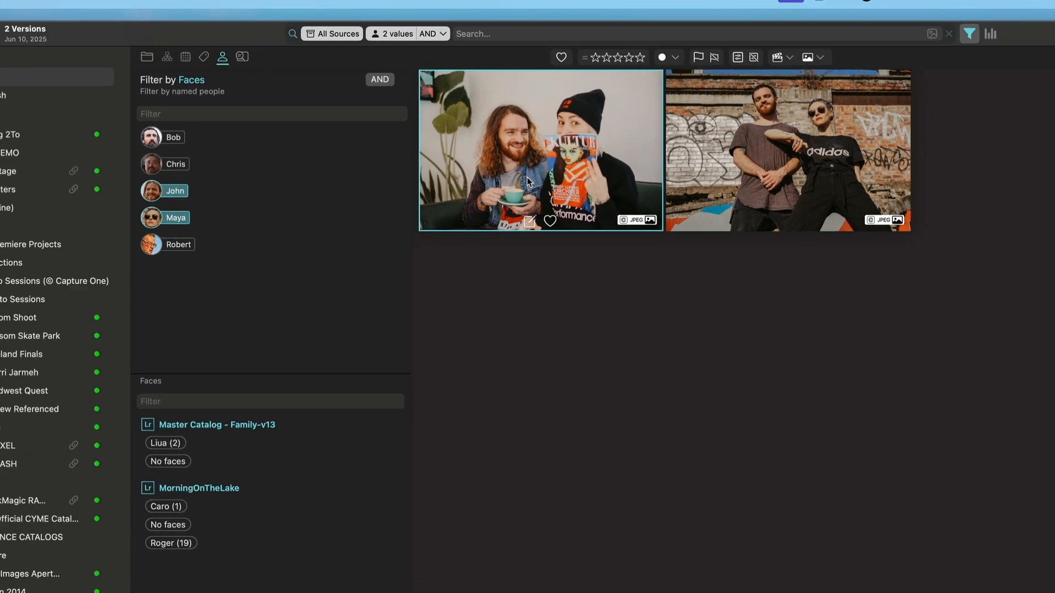
# Copy the file name of the first filtered photo.
pyautogui.rightClick(472, 193)
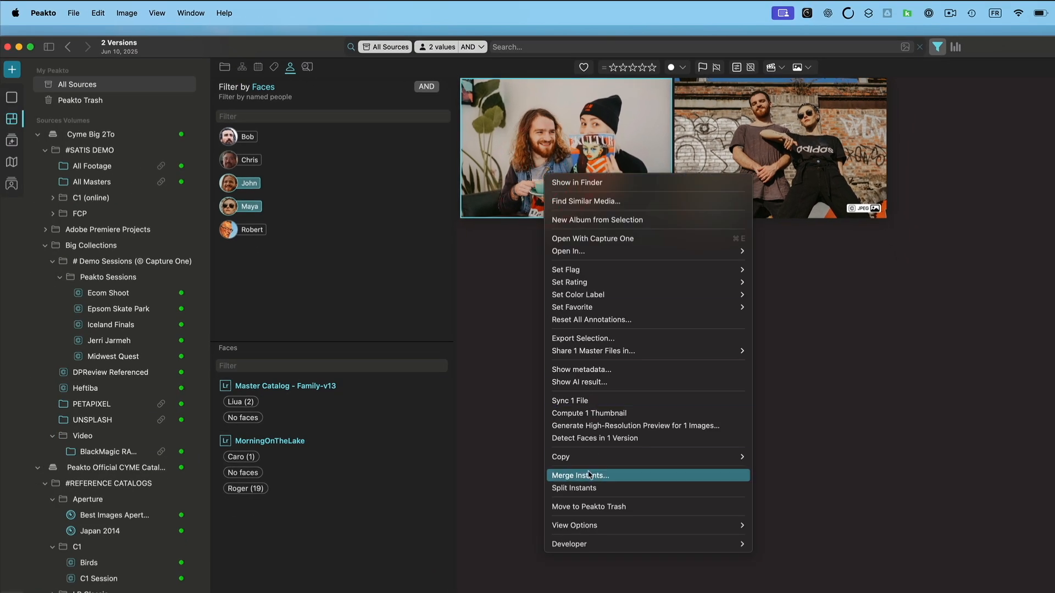
pyautogui.moveTo(590, 457)
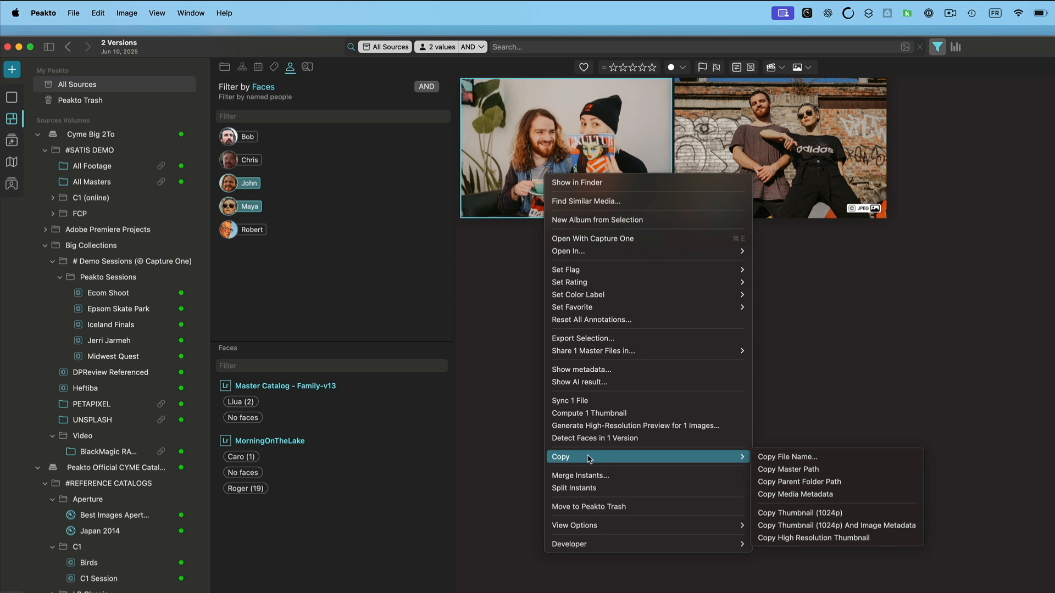
pyautogui.click(833, 457)
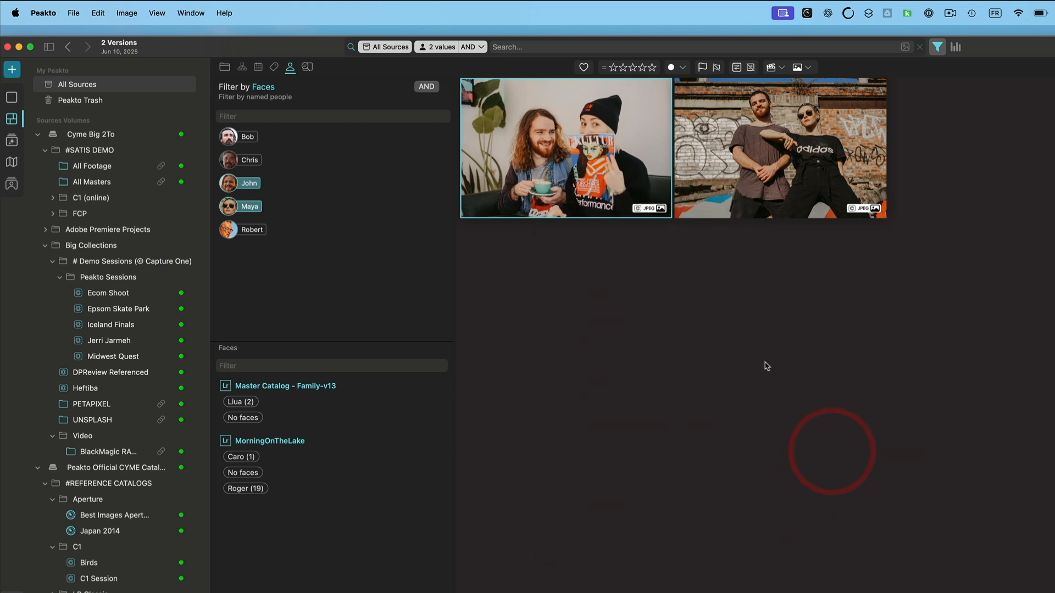
# Copy the first photo's high-resolution thumbnail and clear the new mail message's body.
pyautogui.rightClick(644, 209)
pyautogui.moveTo(753, 487)
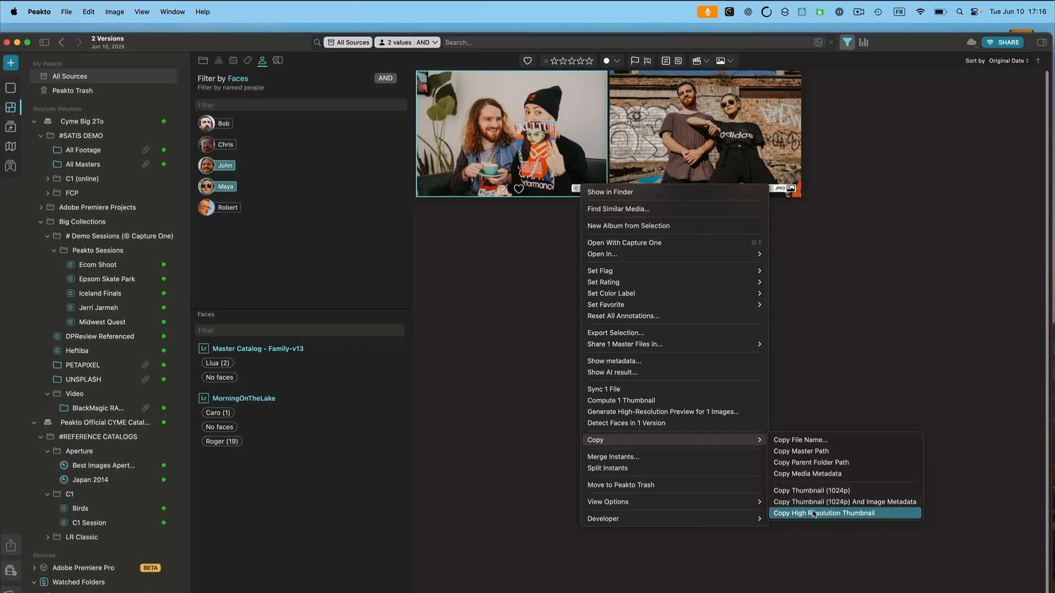
pyautogui.click(814, 514)
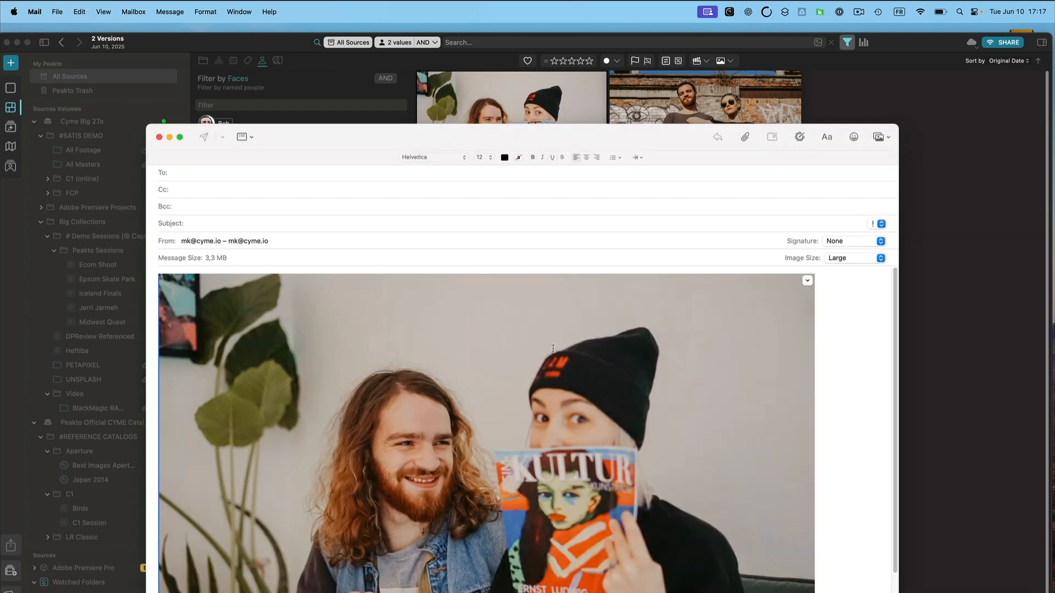
pyautogui.click(828, 369)
pyautogui.press('BackSpace')
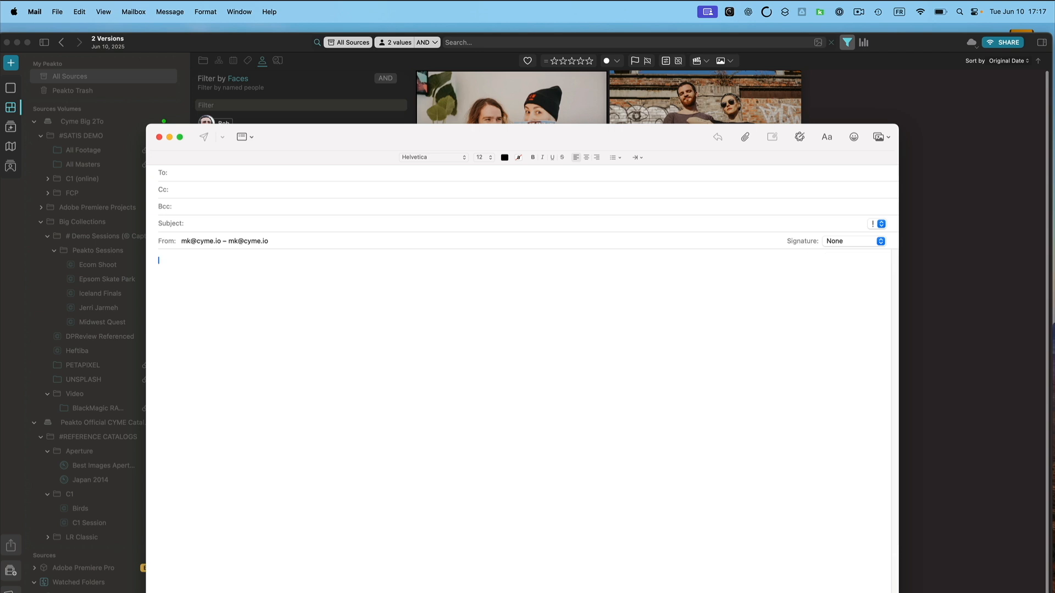
pyautogui.click(553, 97)
# Copy the first photo's 1024p thumbnail with image metadata and paste it into the mail message.
pyautogui.rightClick(552, 96)
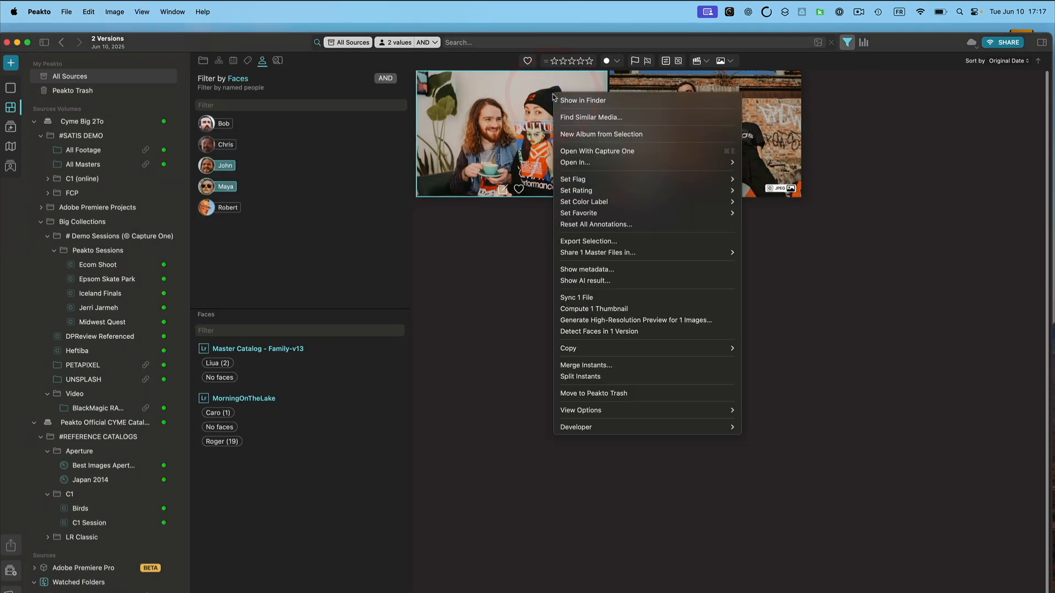
pyautogui.moveTo(602, 349)
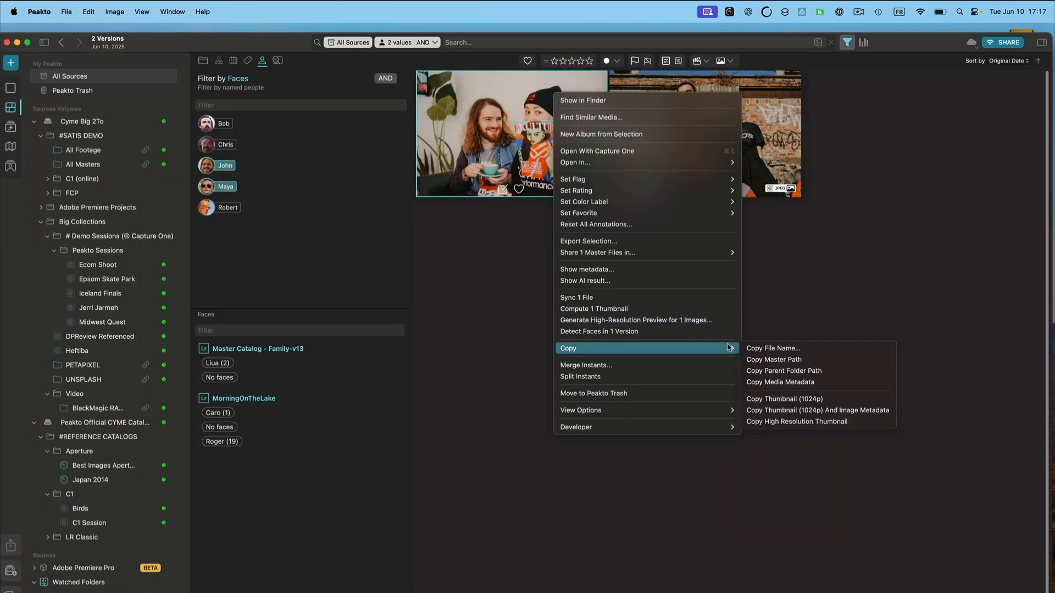
pyautogui.click(799, 414)
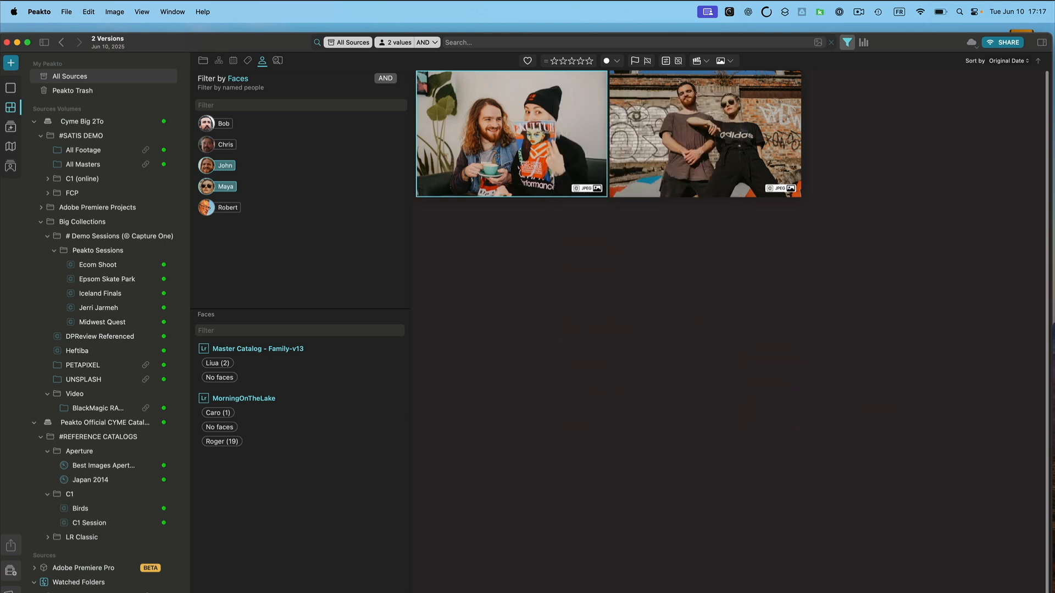
pyautogui.press('super+Tab')
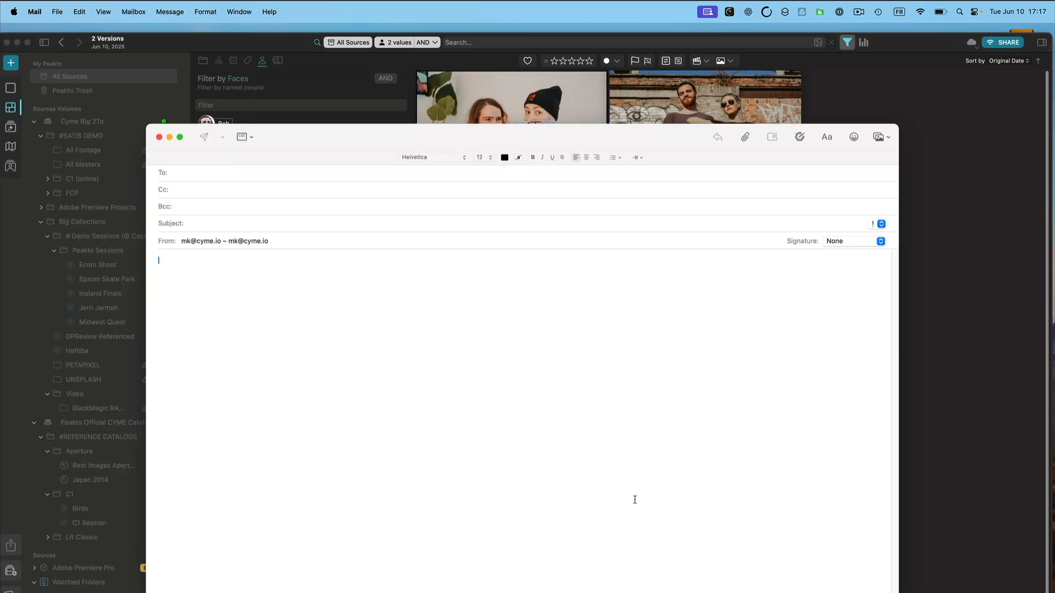
pyautogui.press('super+v')
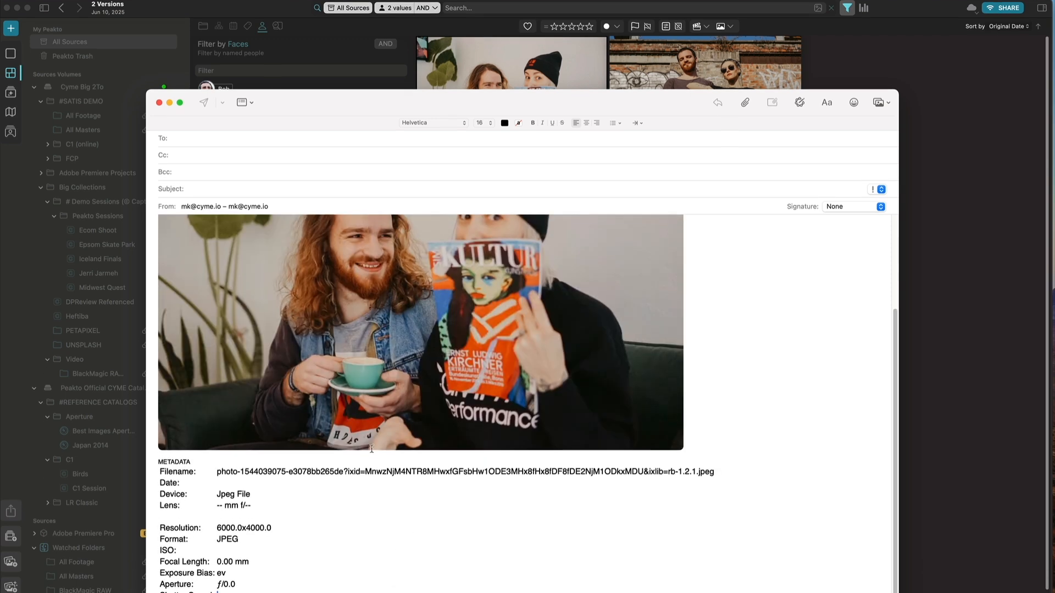
# Copy the rocket launch video's storyboard and paste it into a new mail message.
pyautogui.scroll(5, 226, 388)
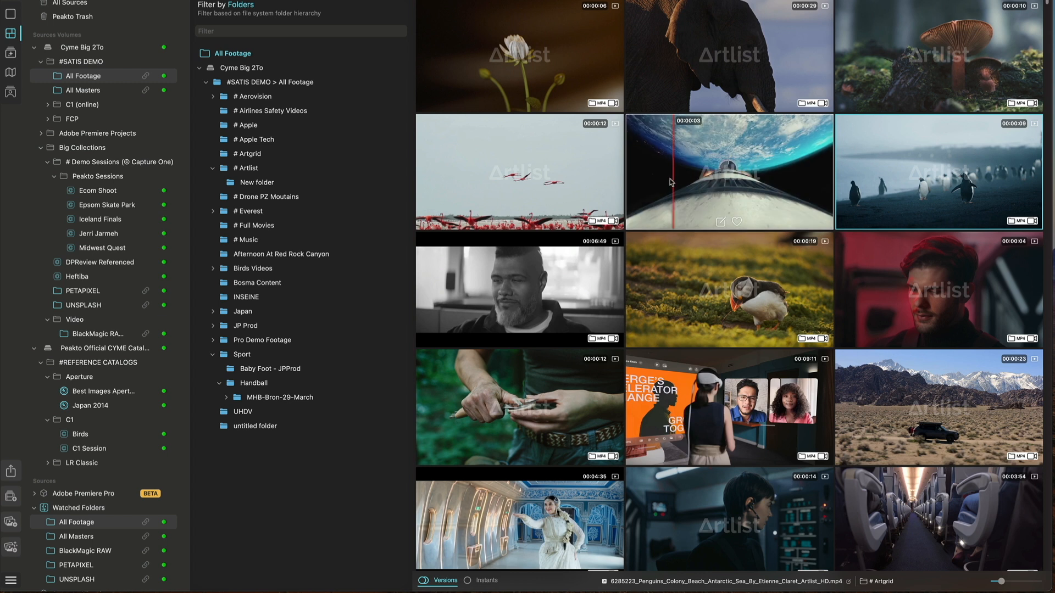
pyautogui.rightClick(745, 184)
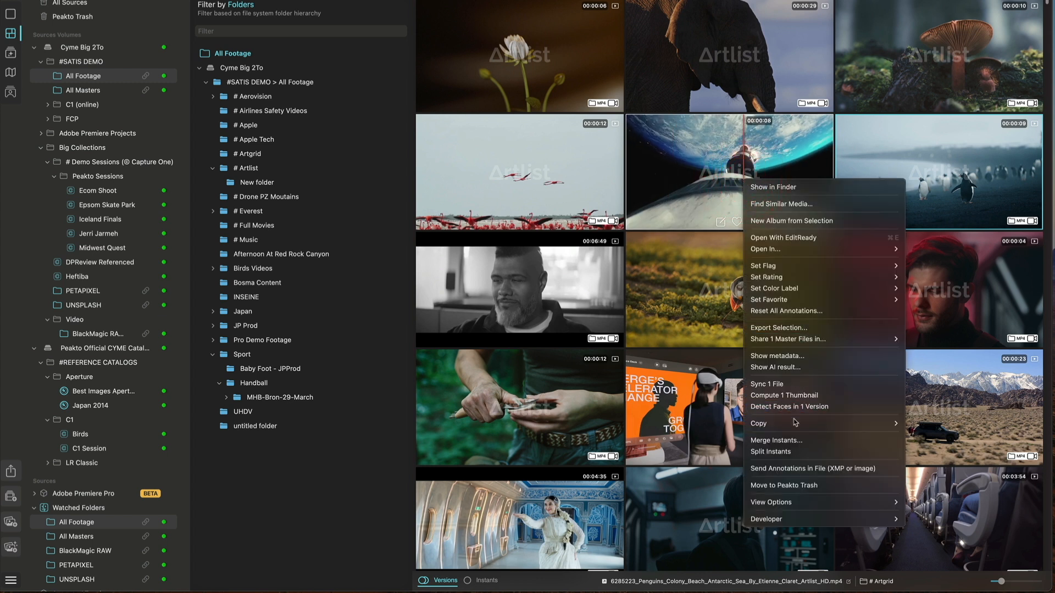
pyautogui.moveTo(795, 424)
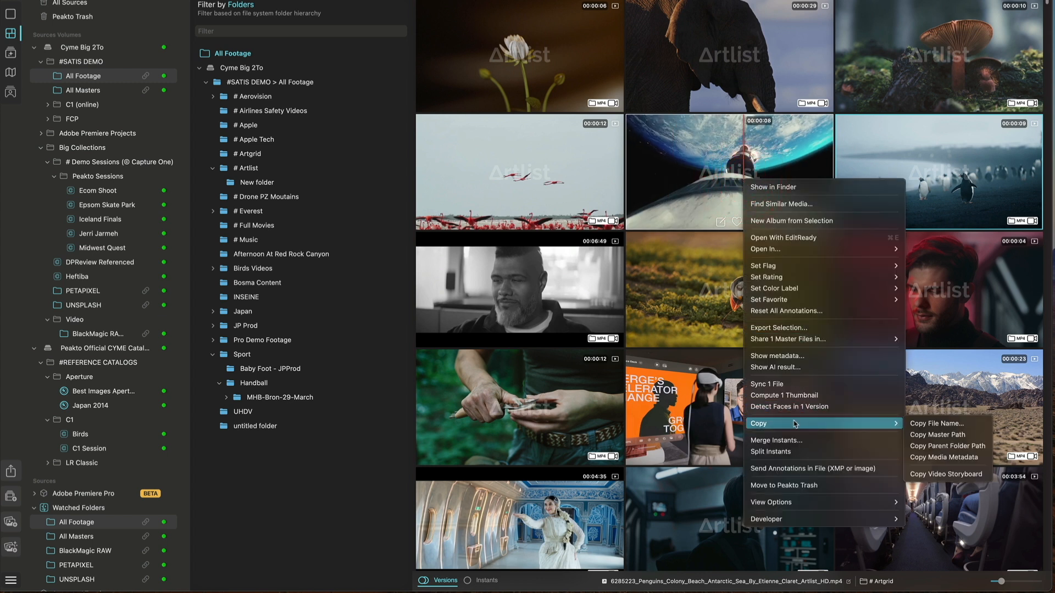
pyautogui.click(936, 479)
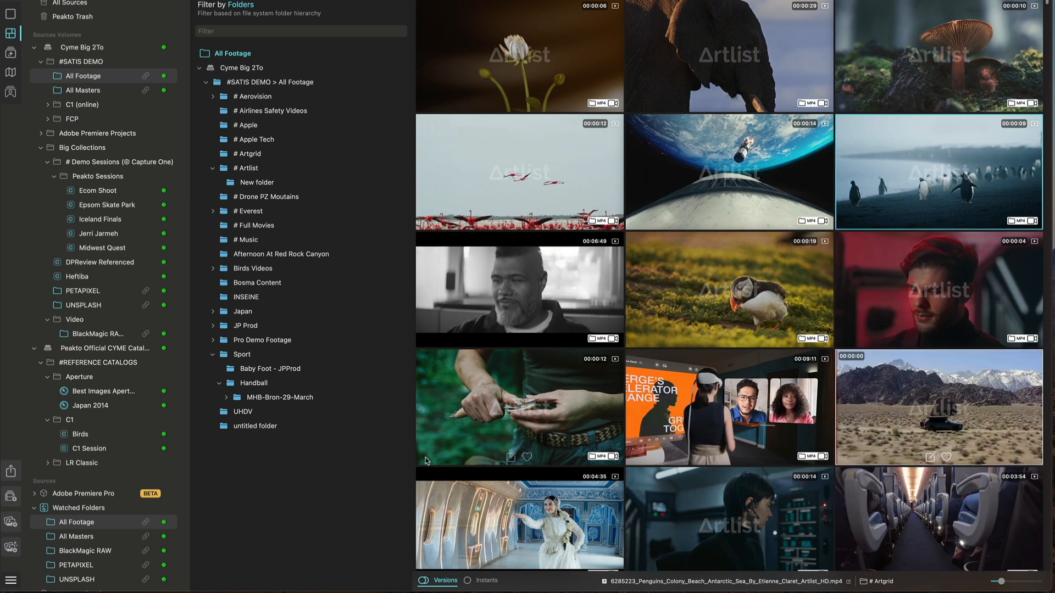
pyautogui.press('super+Tab')
pyautogui.press('super+n')
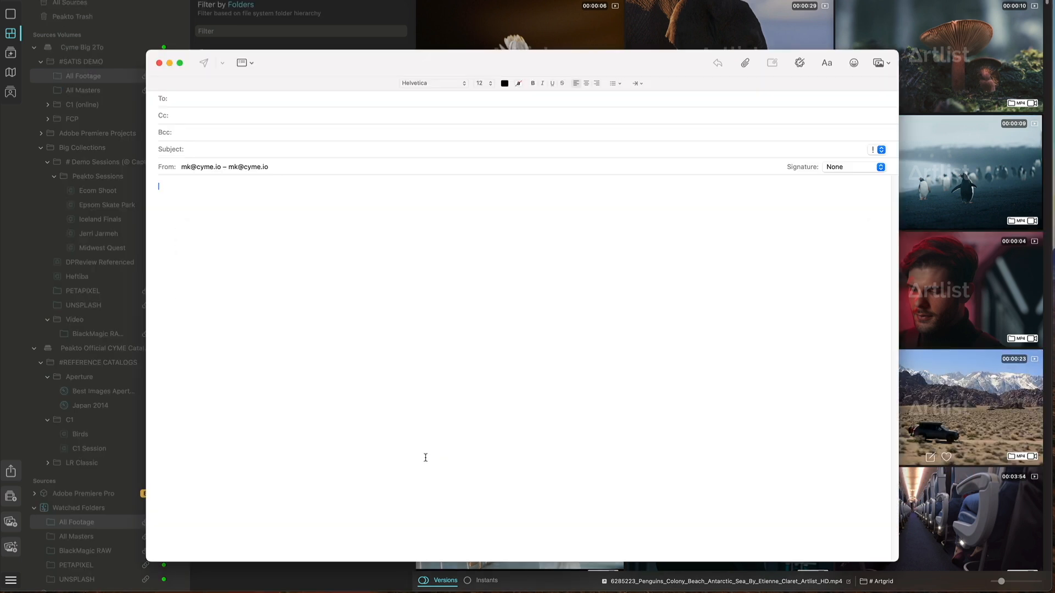
pyautogui.press('super+v')
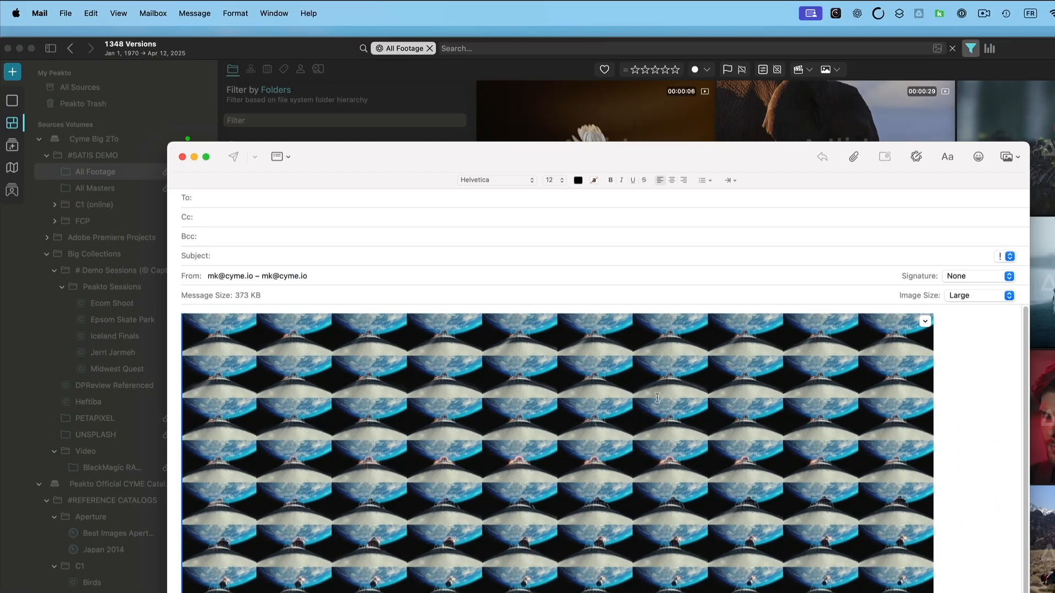
pyautogui.scroll(-1, 657, 397)
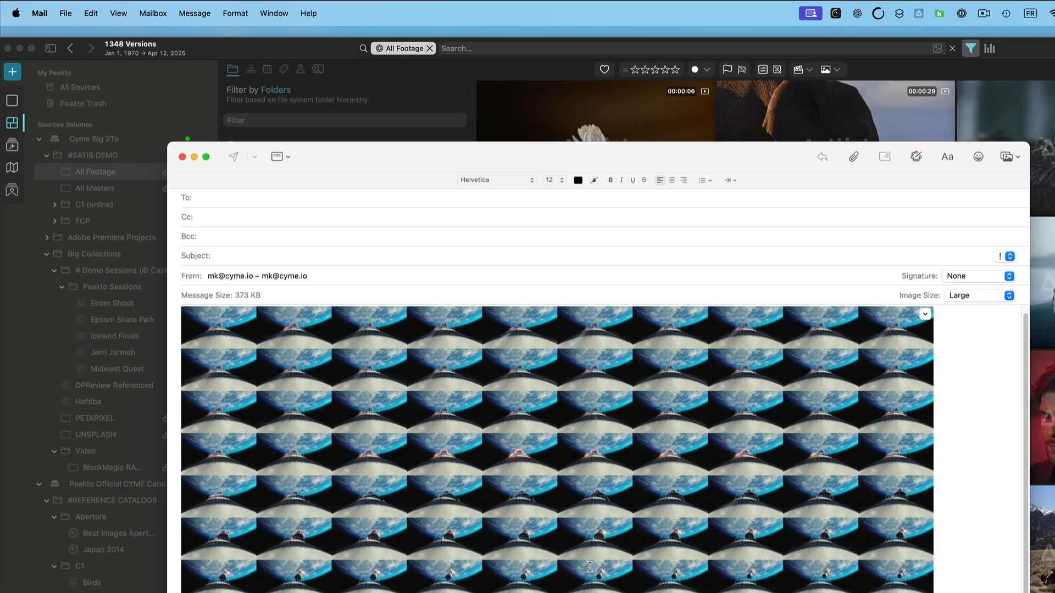